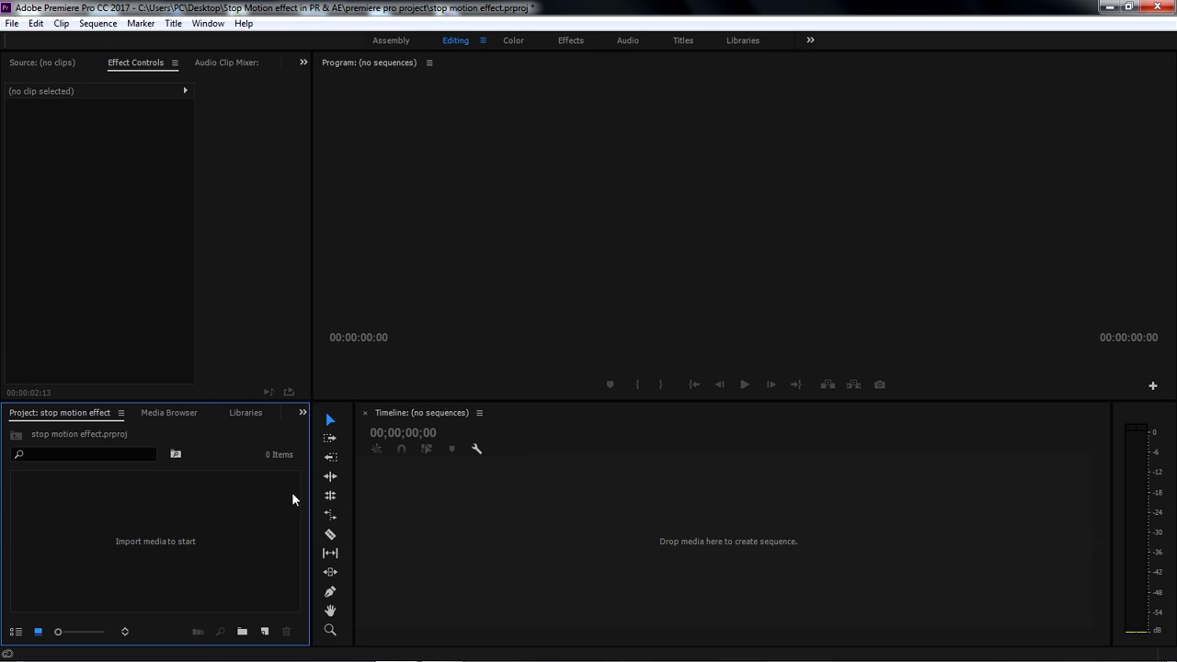
Open the list of panels grouped with the Project panel.
left_click(303, 416)
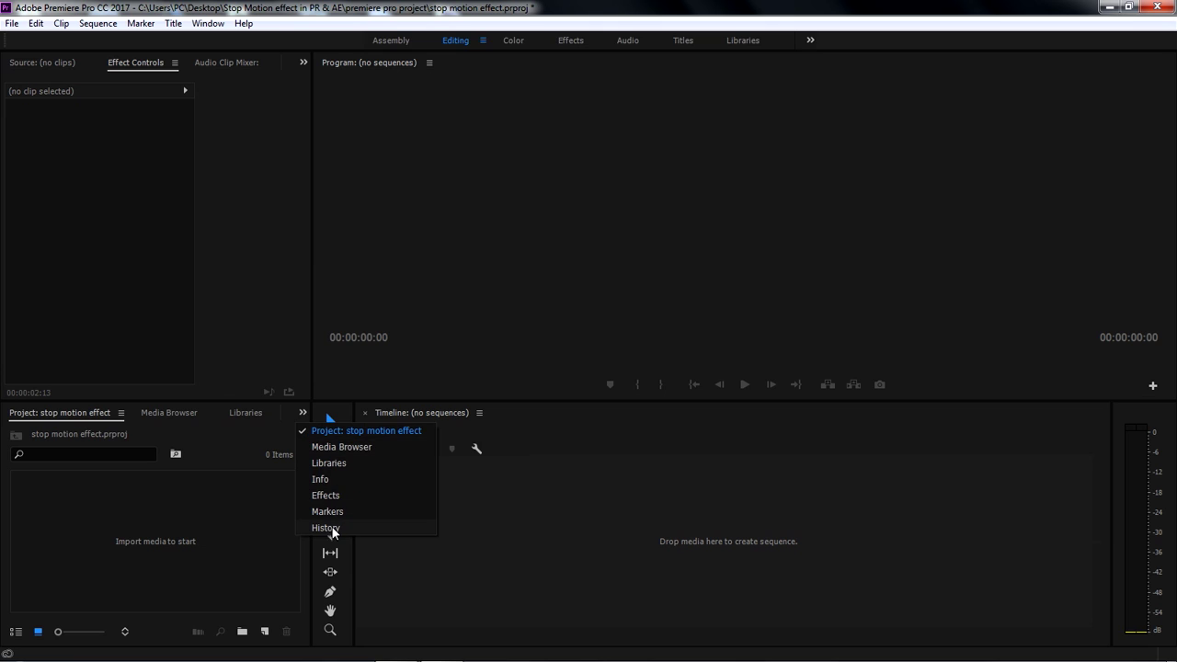
Import girl walking HD.mp4 from the footage folder into the Project panel.
left_click(361, 431)
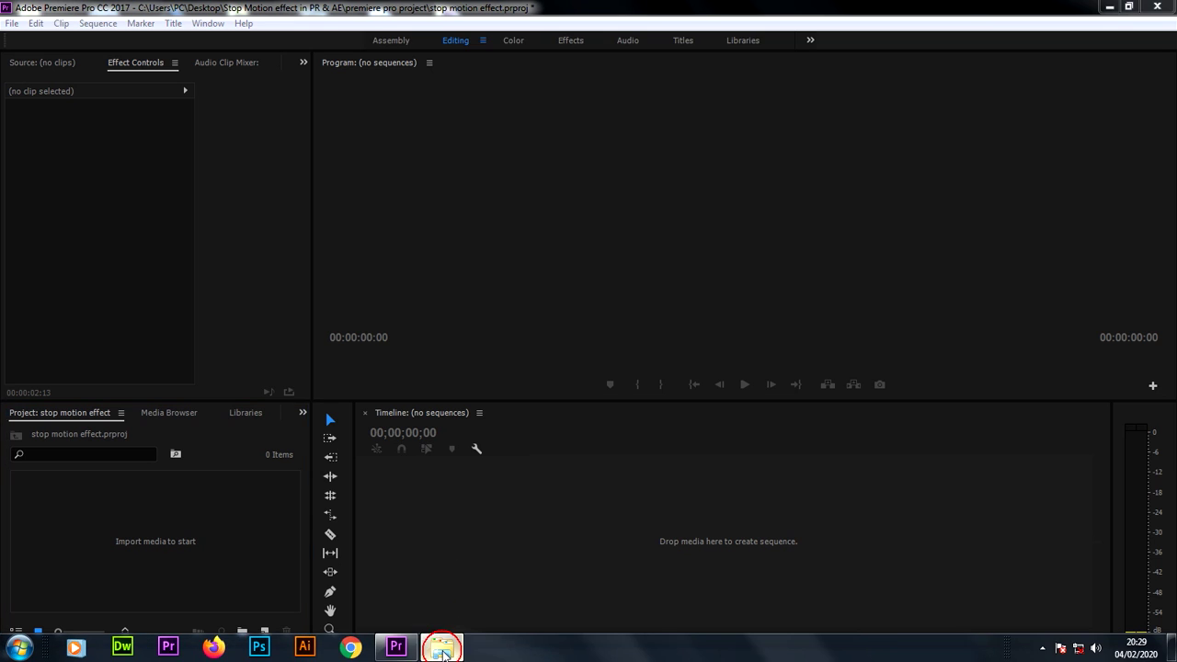
left_click(442, 646)
left_click_drag(505, 136, 156, 559)
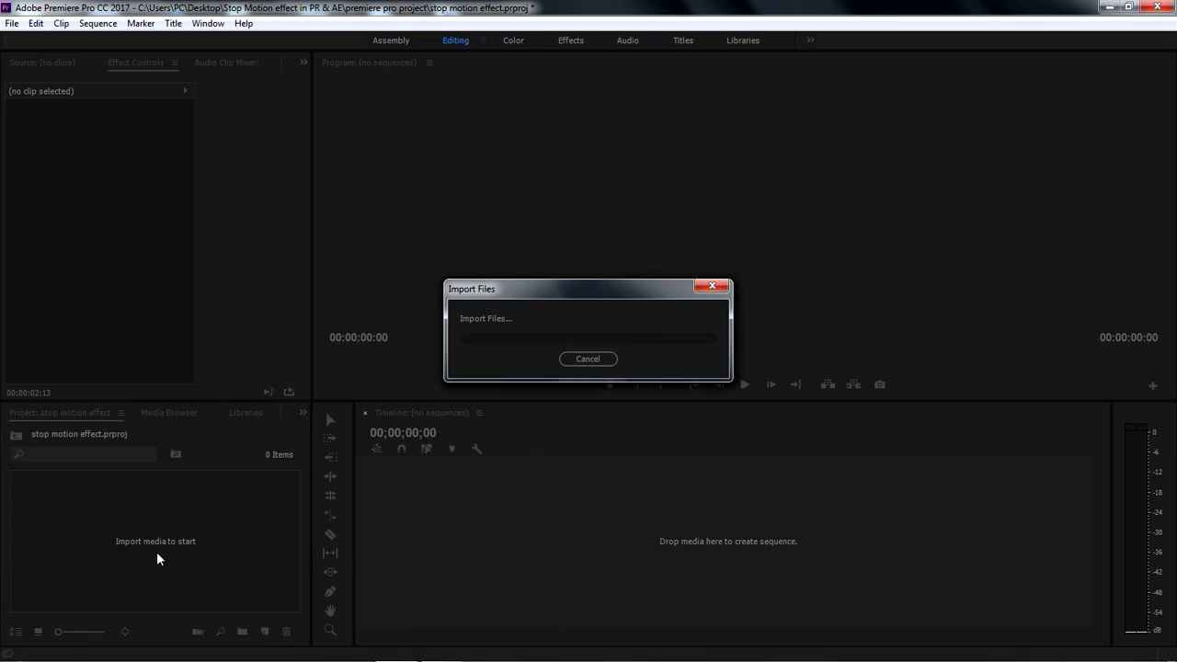
Create a new sequence from the girl walking HD.mp4 clip.
left_click(210, 512)
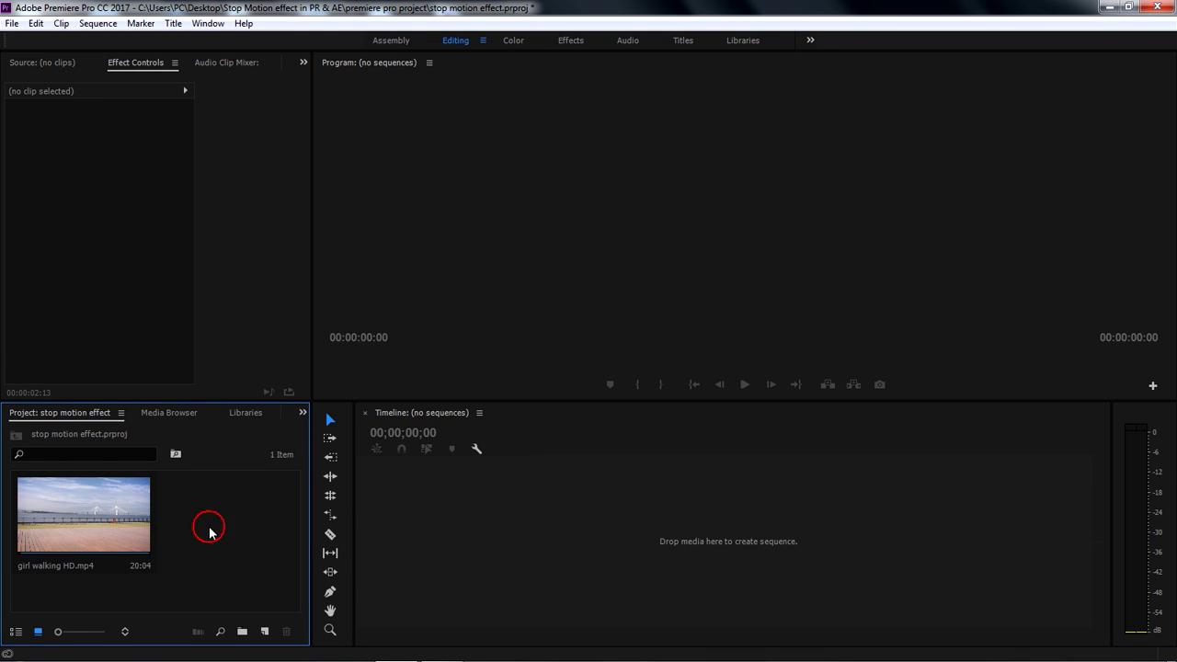
left_click(105, 517)
right_click(75, 508)
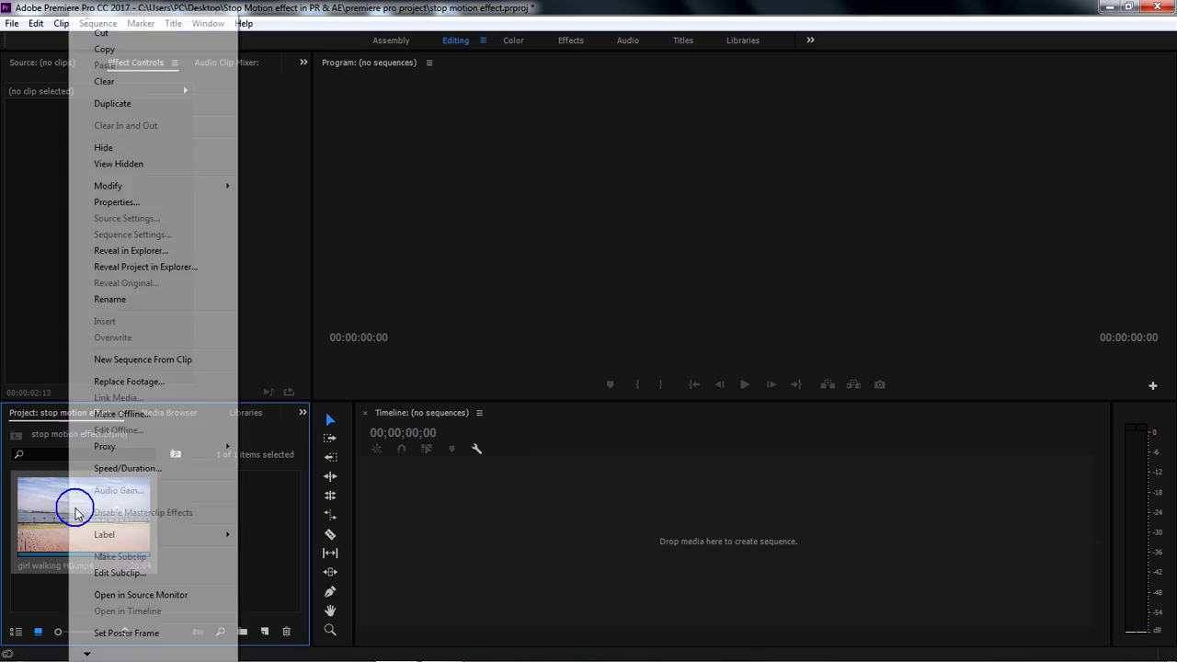
left_click(206, 363)
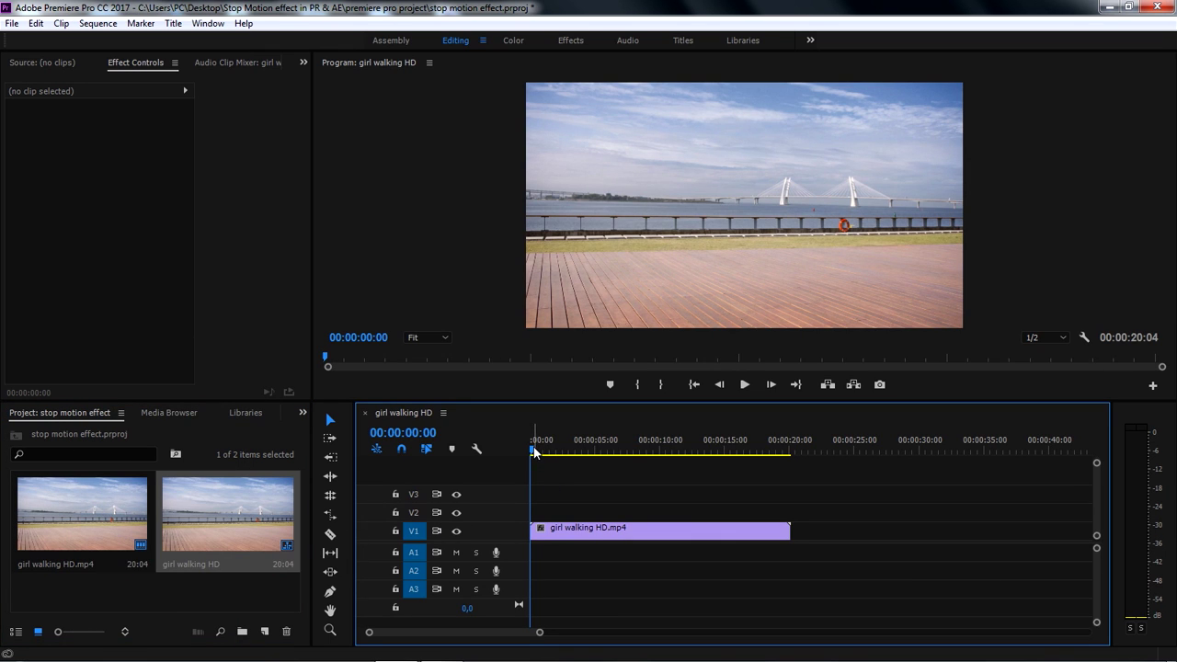
Preview the walk and trim the clip end to about 14 seconds, undoing a test marker.
left_click_drag(534, 451, 593, 449)
key("space")
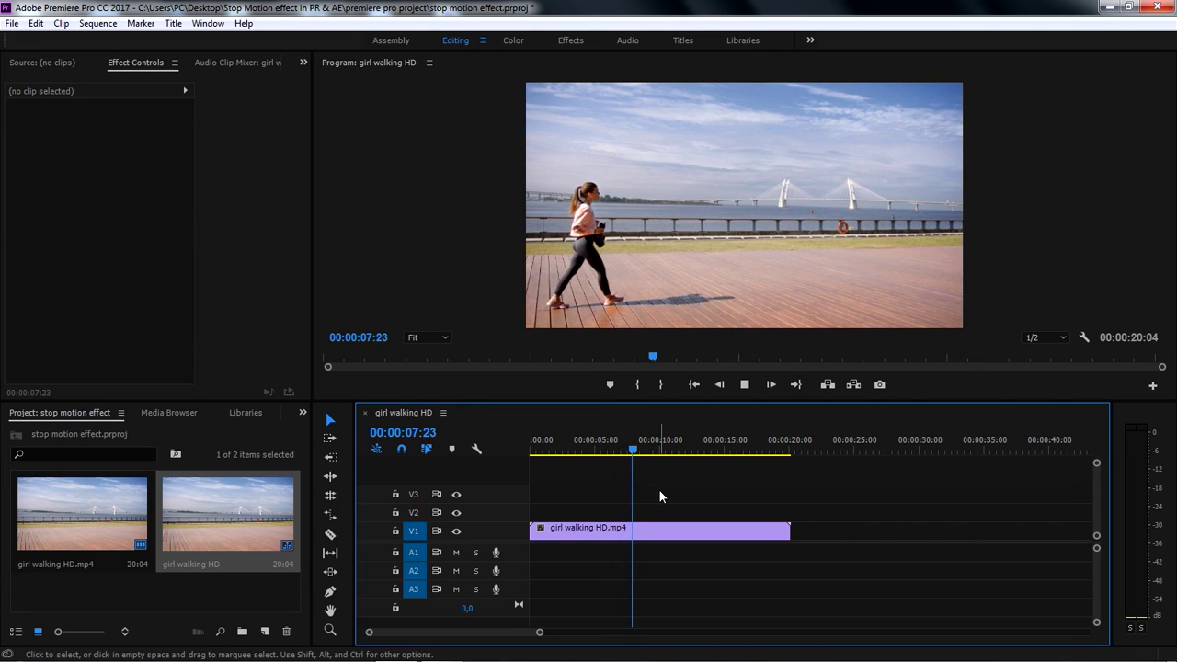
key("space")
left_click_drag(662, 448, 597, 452)
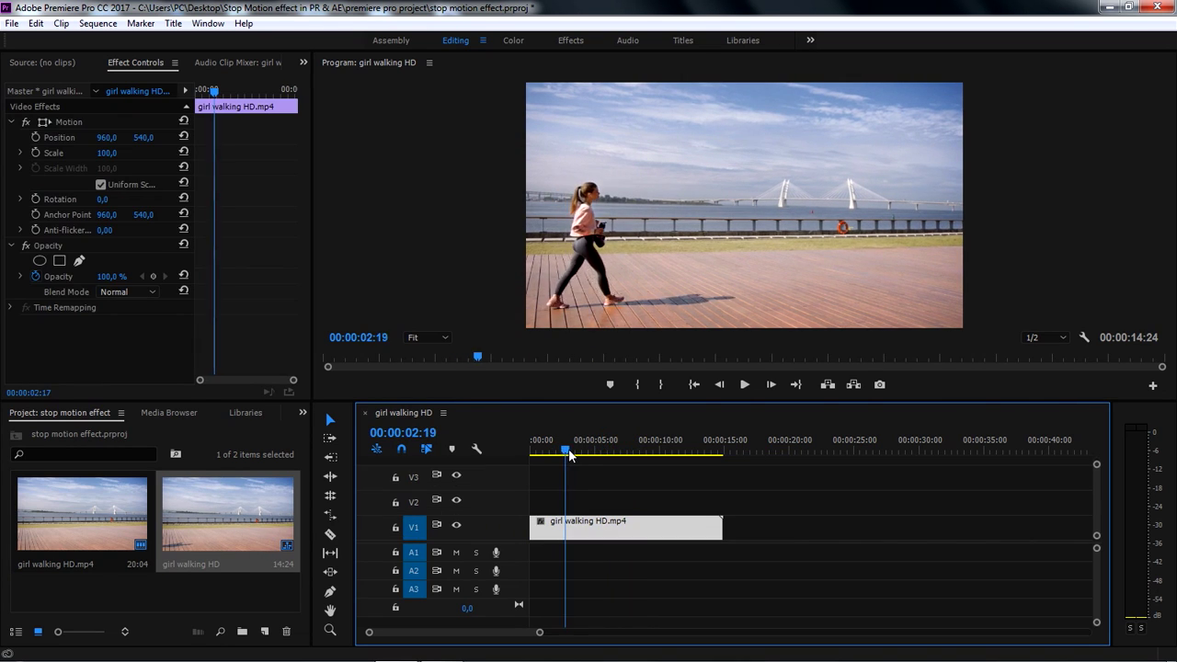
left_click_drag(565, 451, 579, 454)
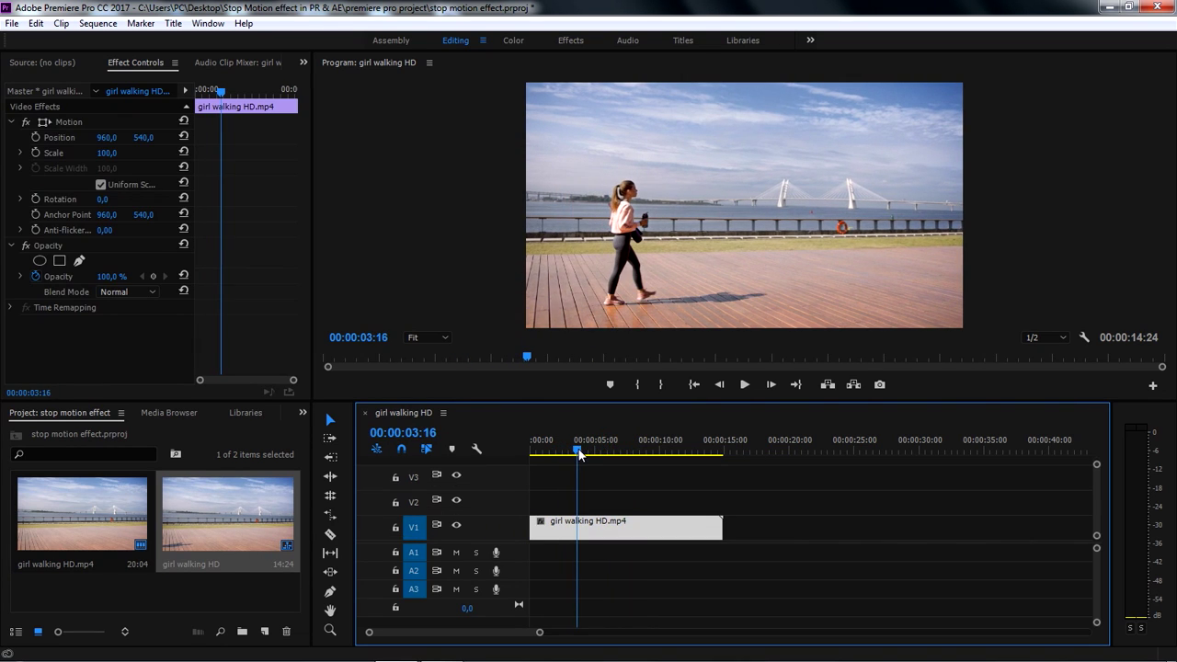
left_click(612, 386)
mouse_move(577, 451)
left_mouse_down()
mouse_move(593, 455)
mouse_move(529, 446)
left_mouse_up()
key("ctrl+z")
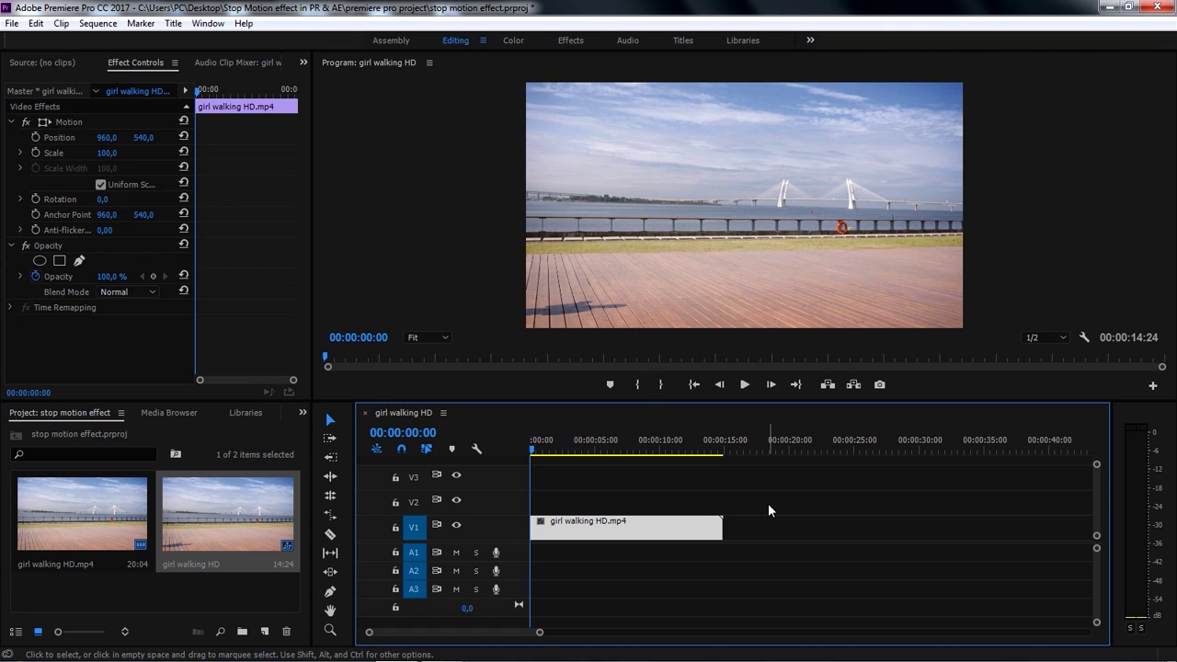
Play the sequence and drop markers with M along the girl's walk.
key("space")
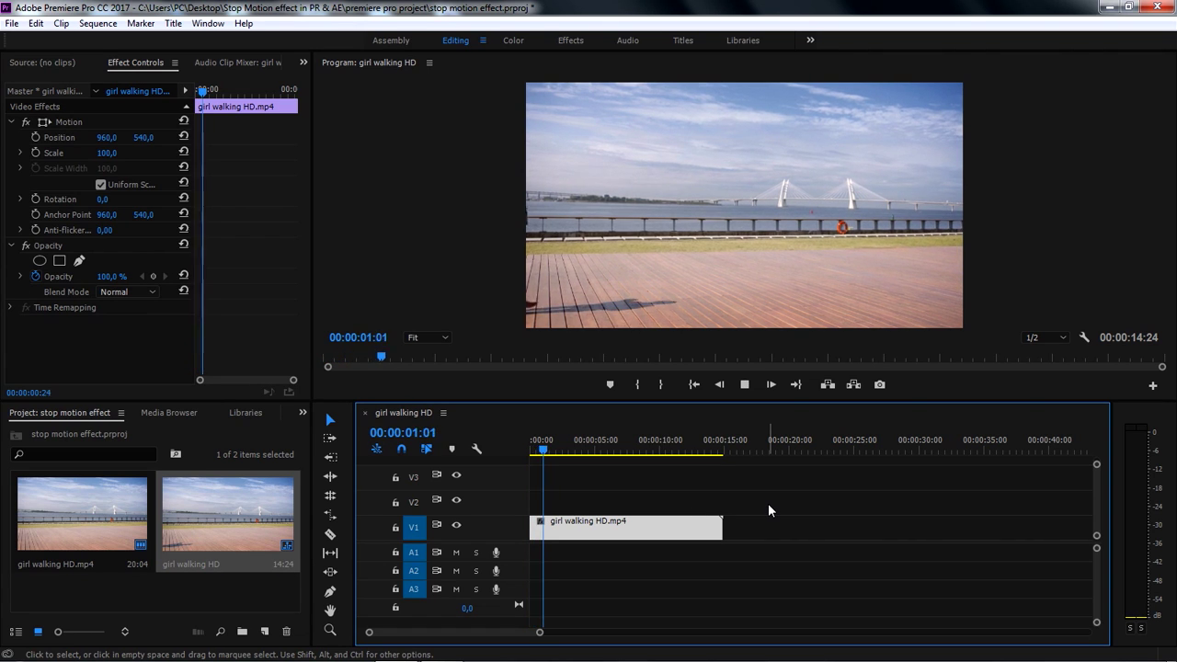
key("m")
key("m")
key("m")
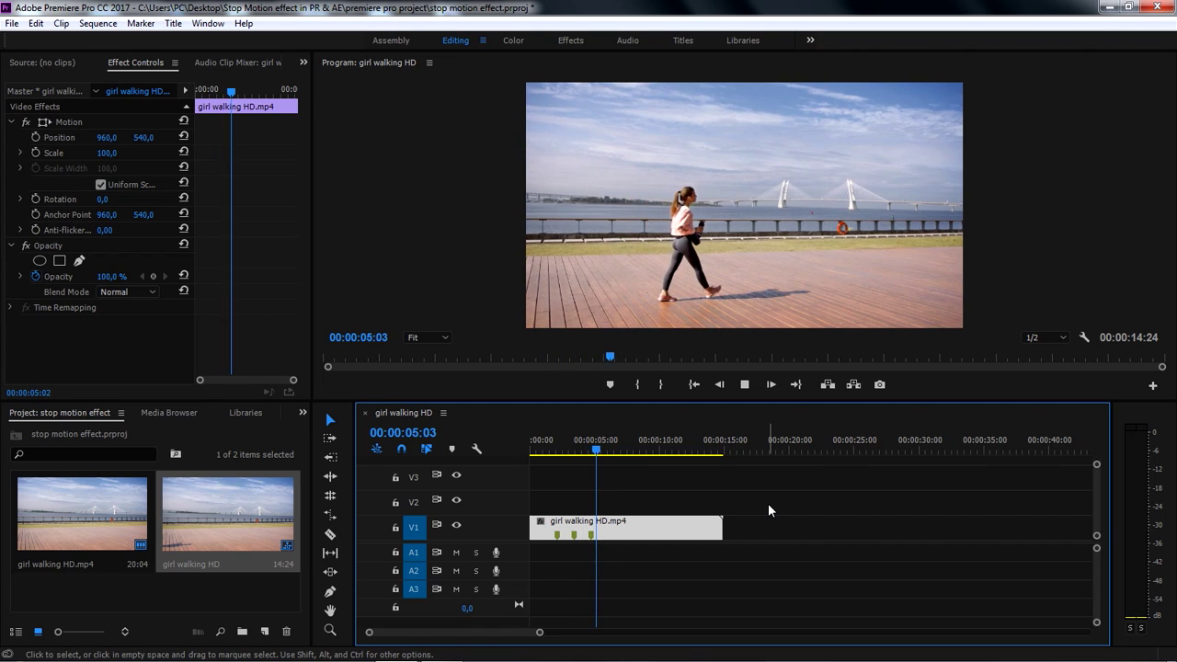
key("m")
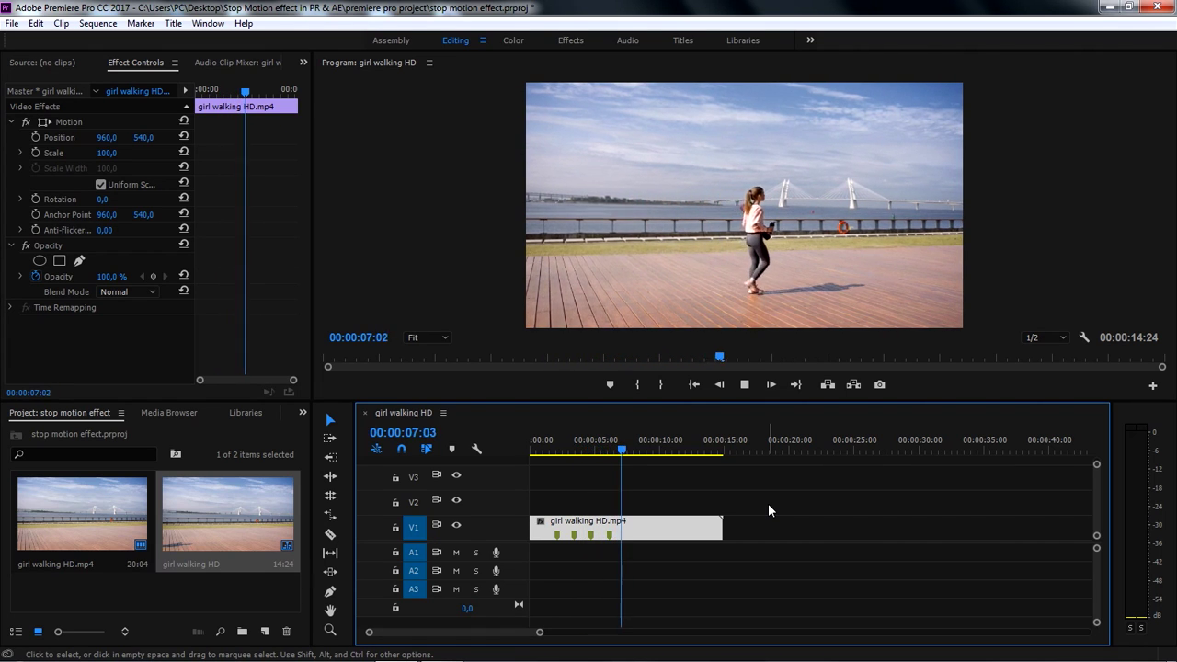
key("m")
key("m")
key("m")
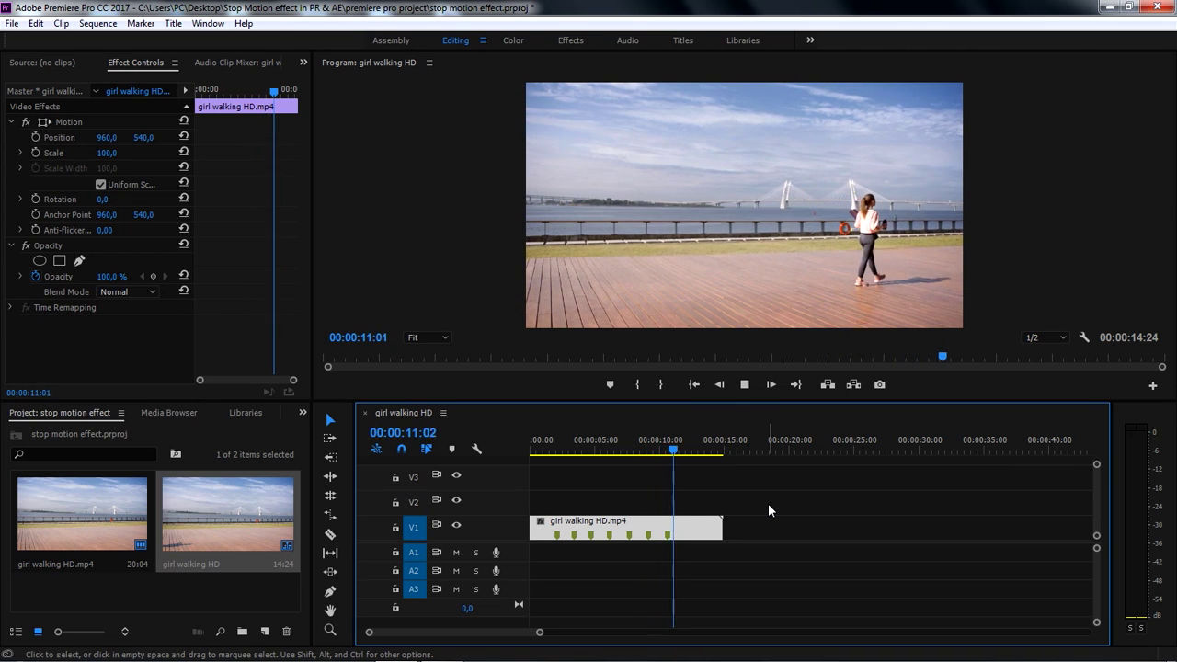
key("space")
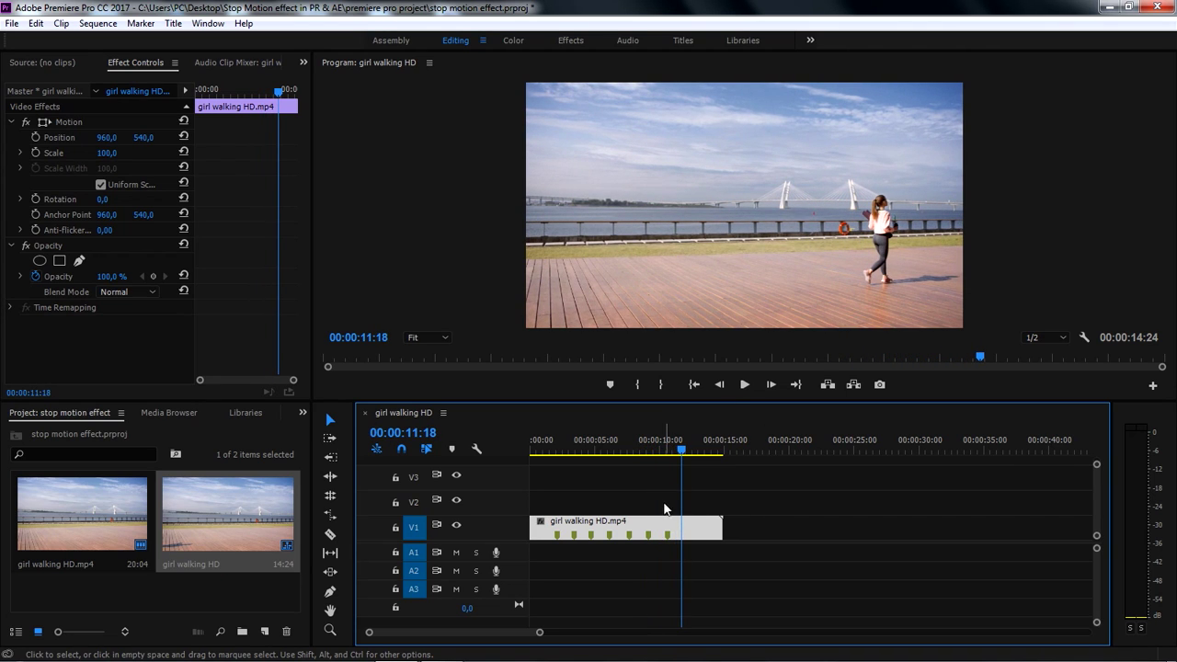
left_click_drag(681, 457, 559, 457)
Zoom the timeline in and park the playhead on frame 00:00:02:02.
left_click_drag(540, 632, 501, 637)
left_click_drag(613, 450, 639, 451)
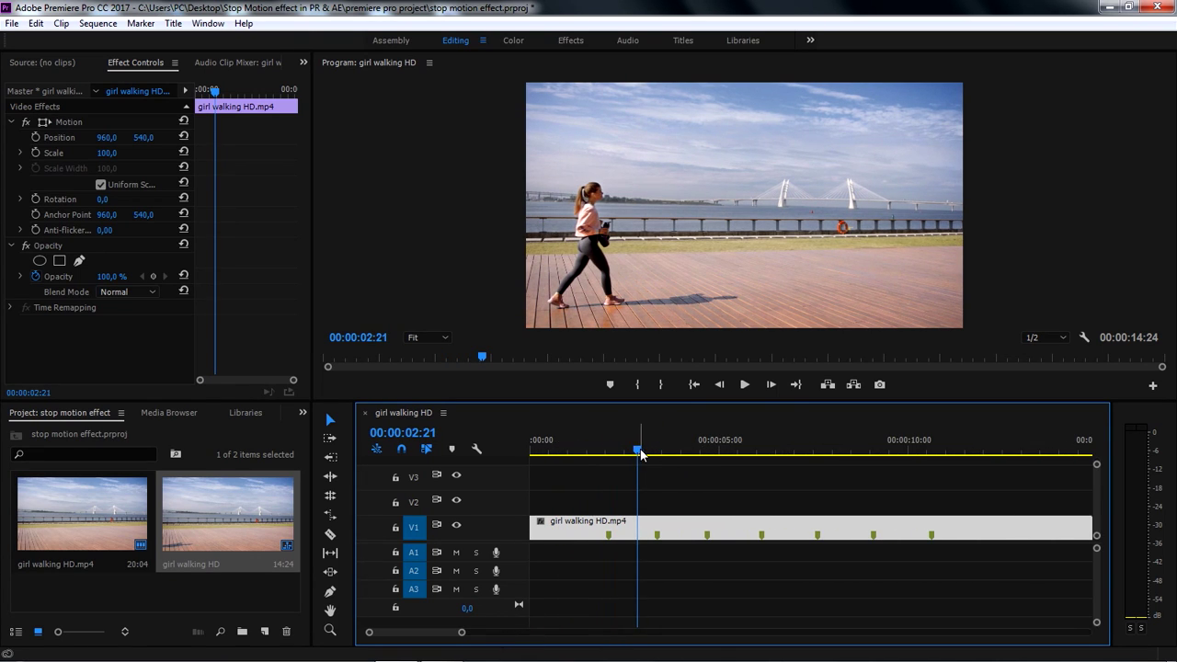
left_click_drag(639, 452, 615, 464)
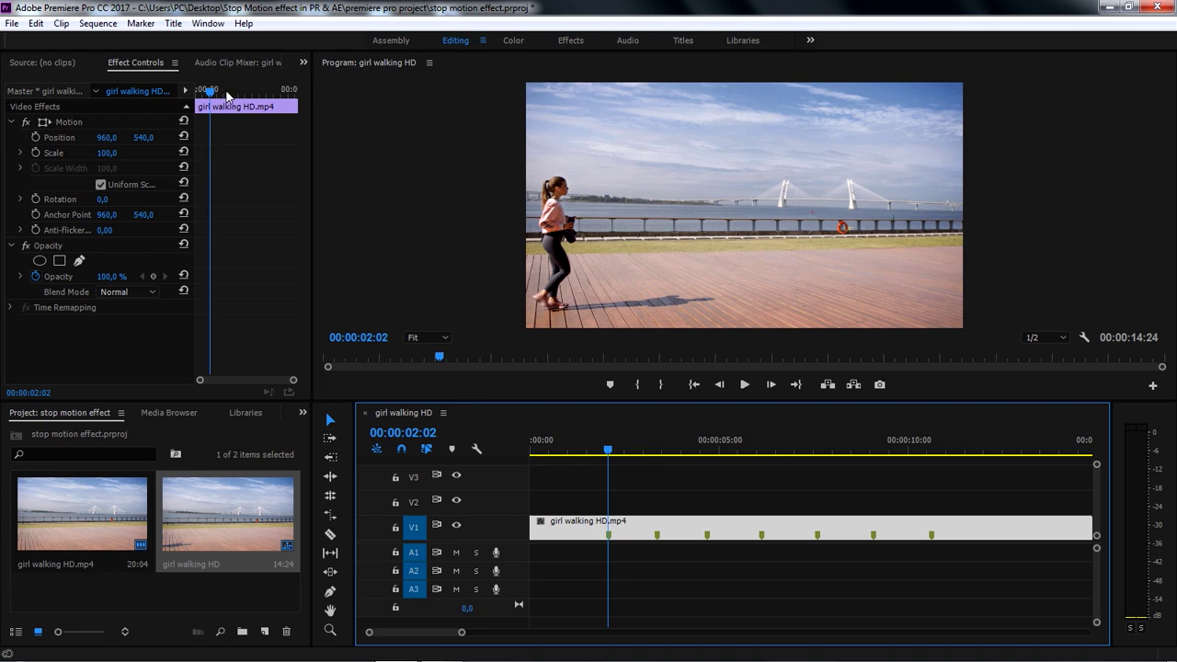
left_click(12, 24)
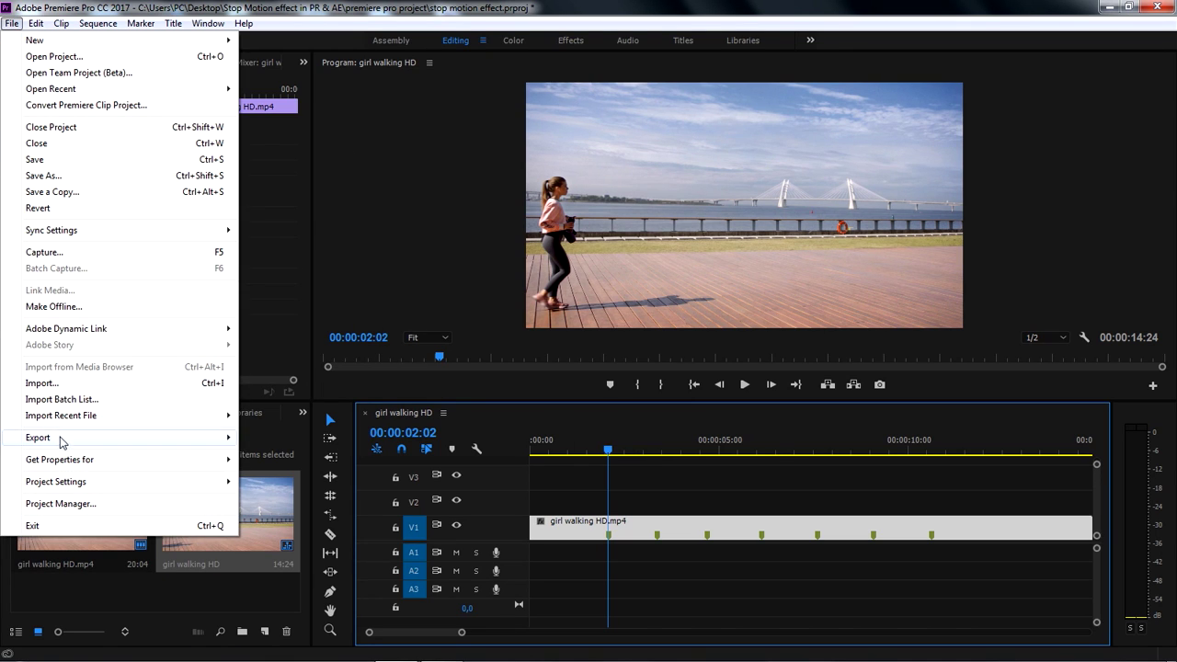
Set Export Media to a single PNG still with Use Maximum Render Quality on.
mouse_move(61, 439)
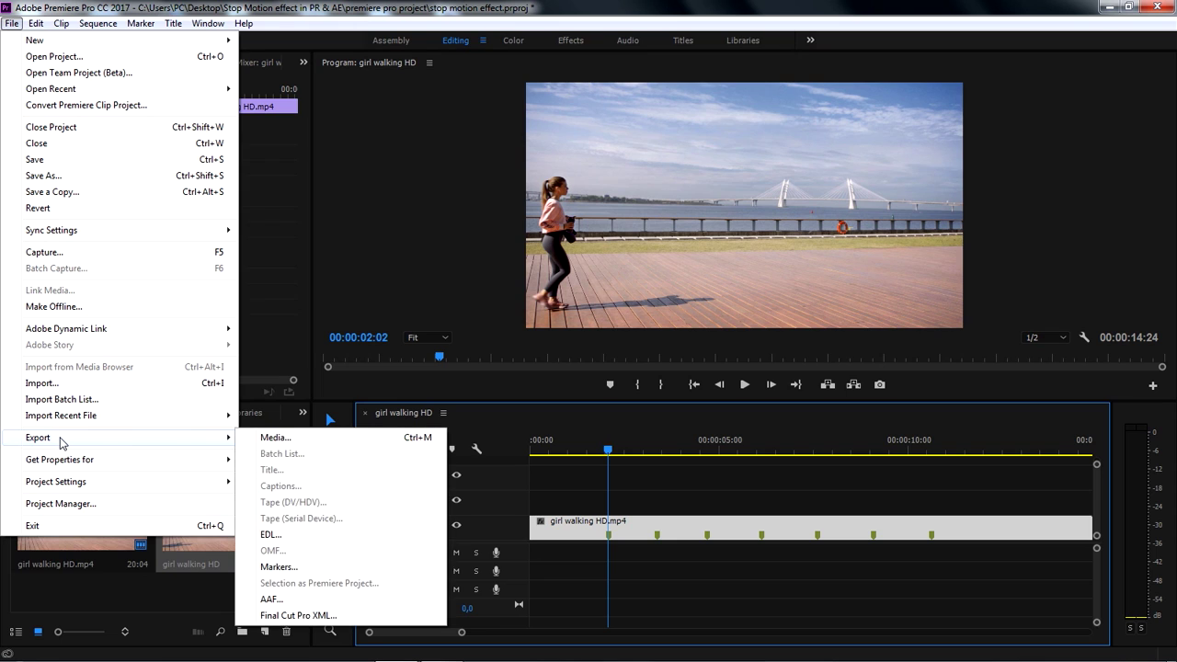
left_click(276, 438)
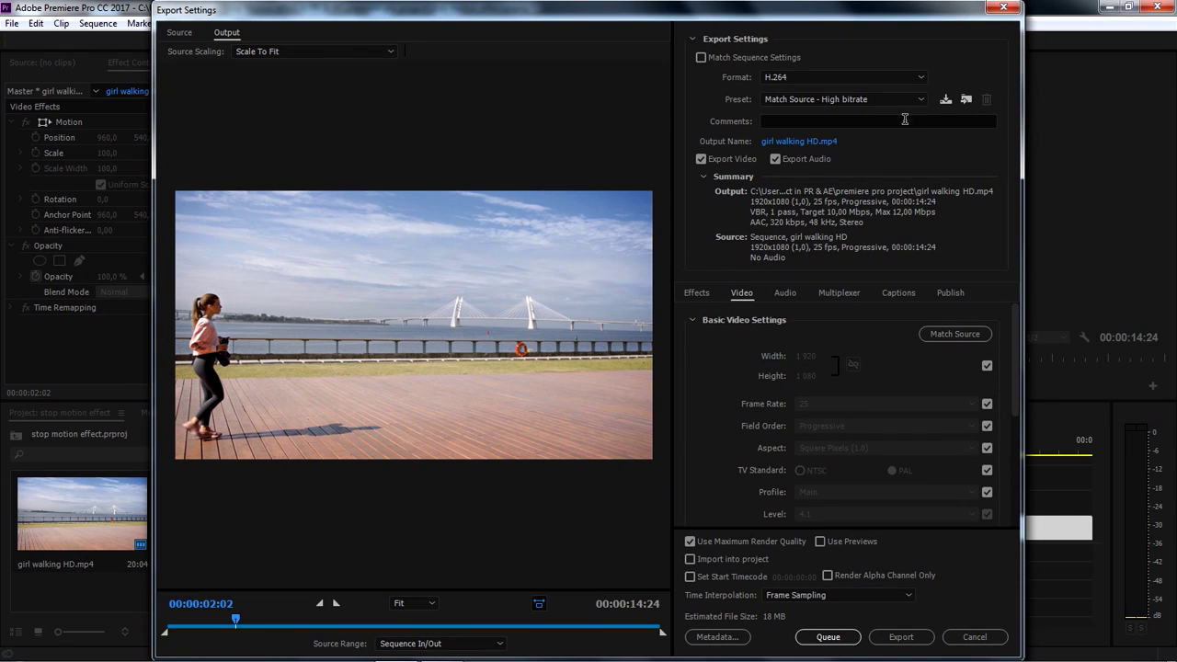
left_click(861, 78)
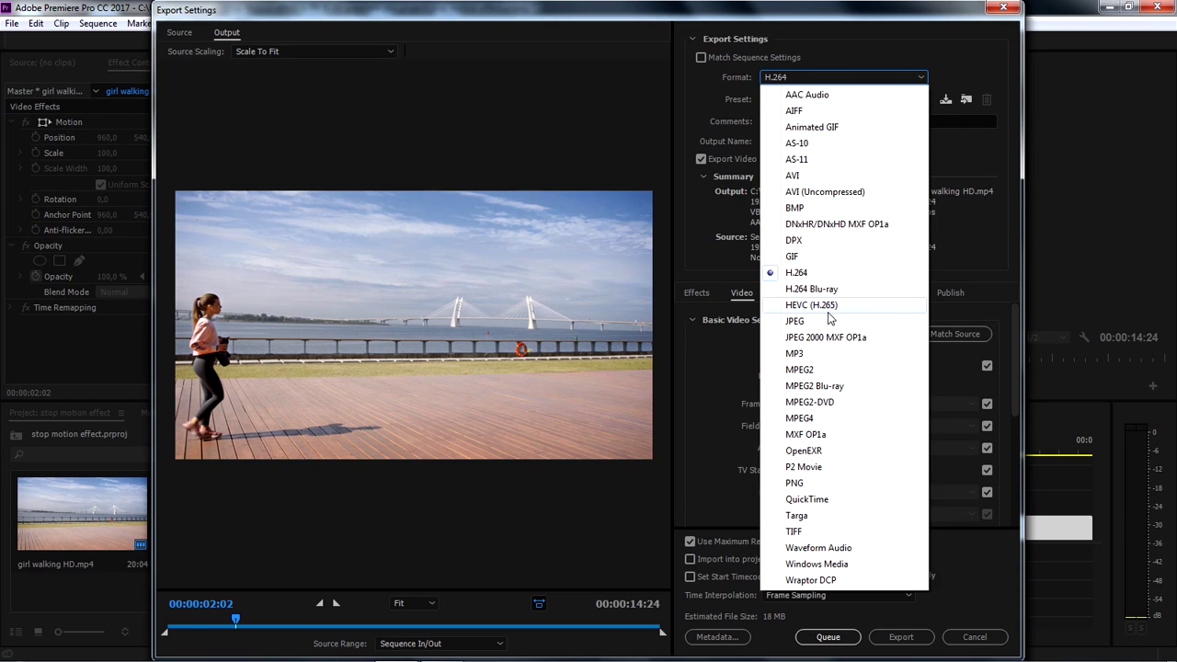
left_click(813, 484)
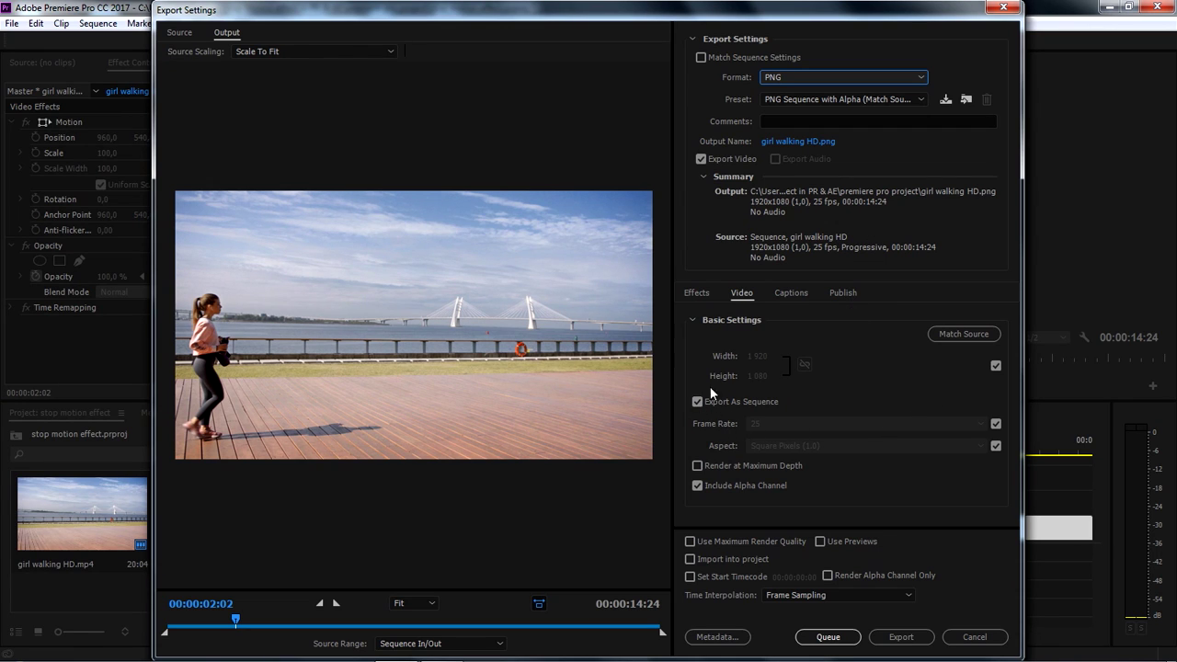
left_click(728, 406)
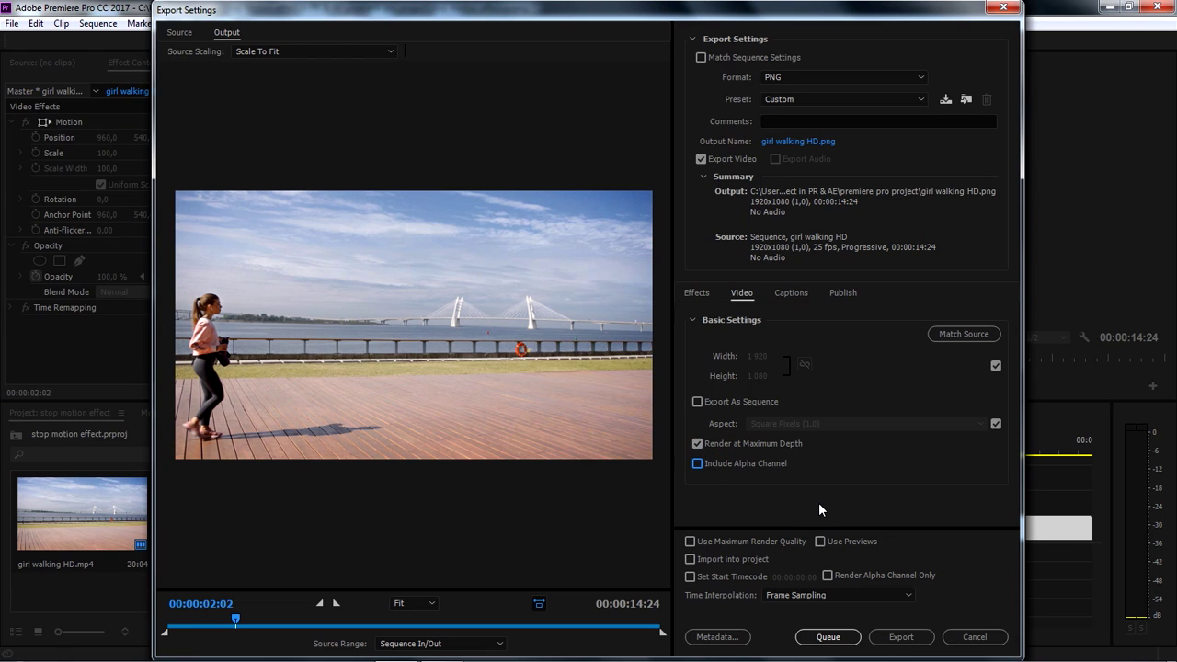
left_click(724, 543)
Create and open a 'photos video 1' folder inside Exported Photos as the output location.
left_click(812, 141)
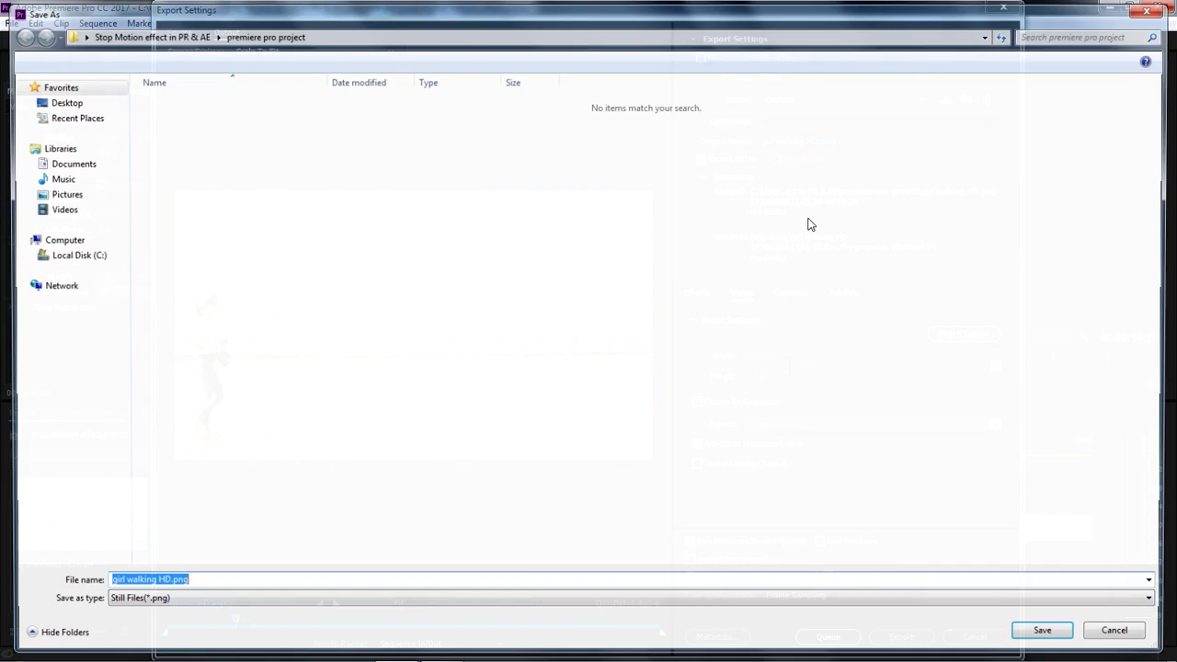
left_click(147, 34)
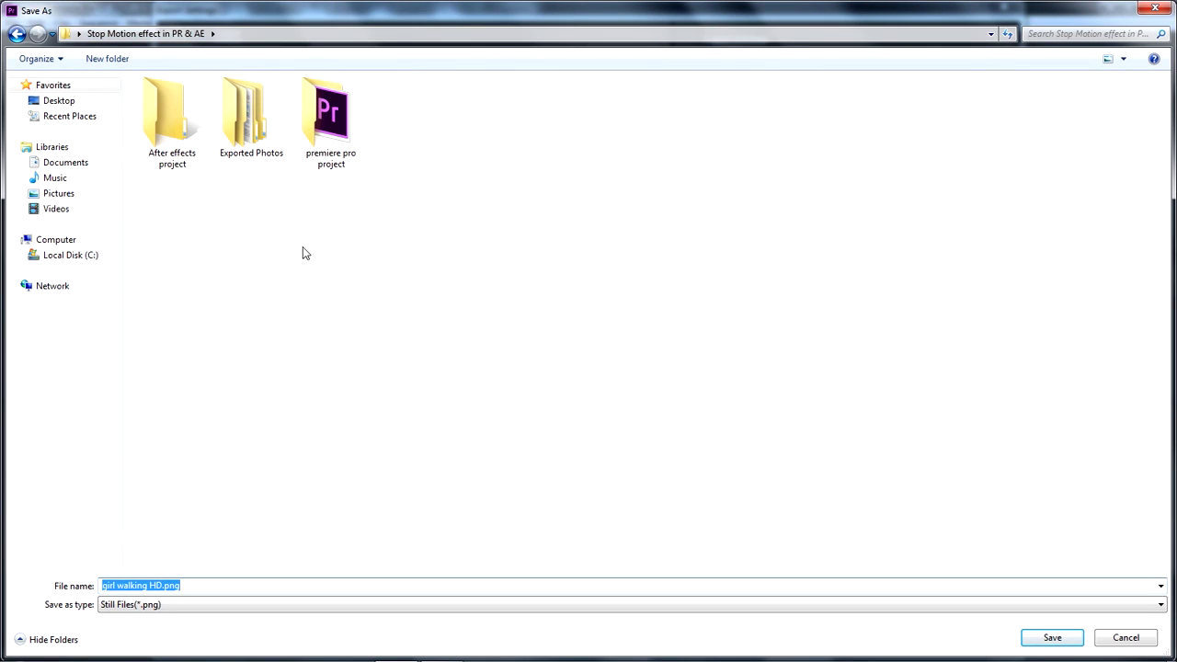
double_click(255, 131)
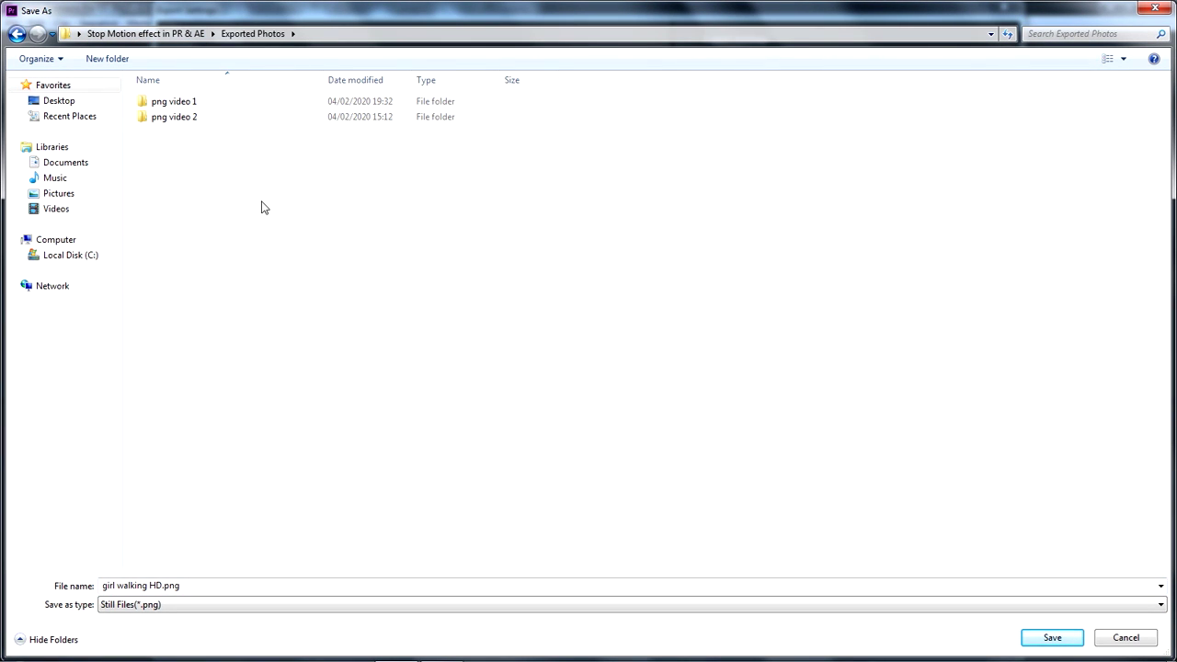
right_click(186, 188)
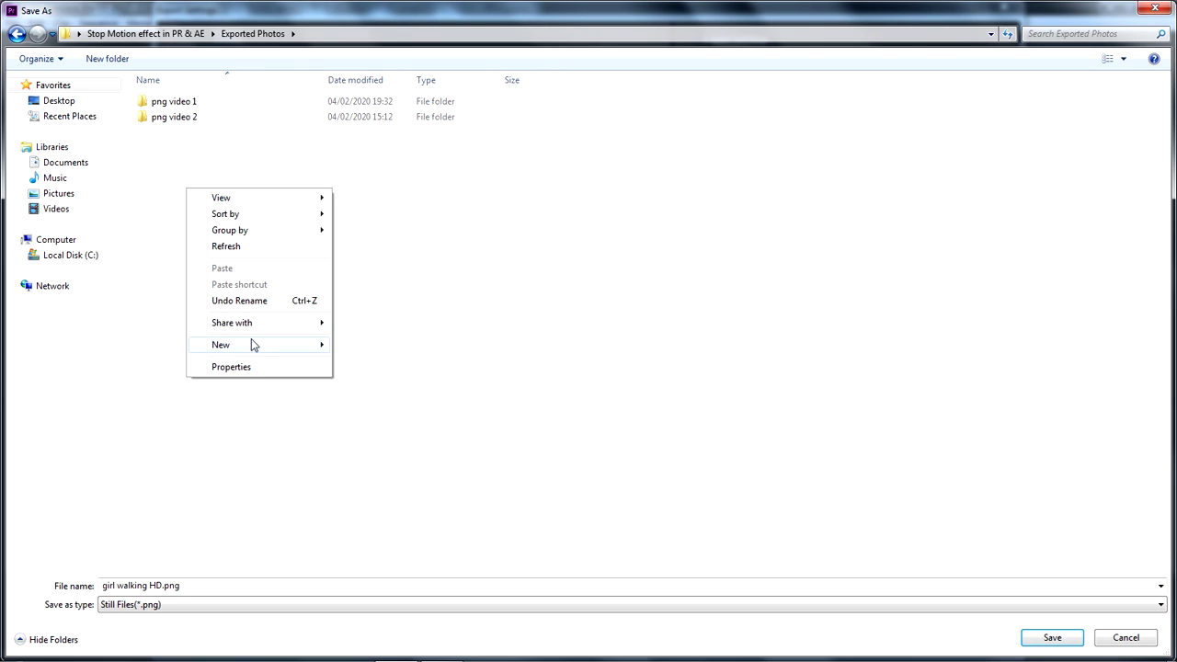
mouse_move(252, 336)
left_click(467, 368)
type("photos video")
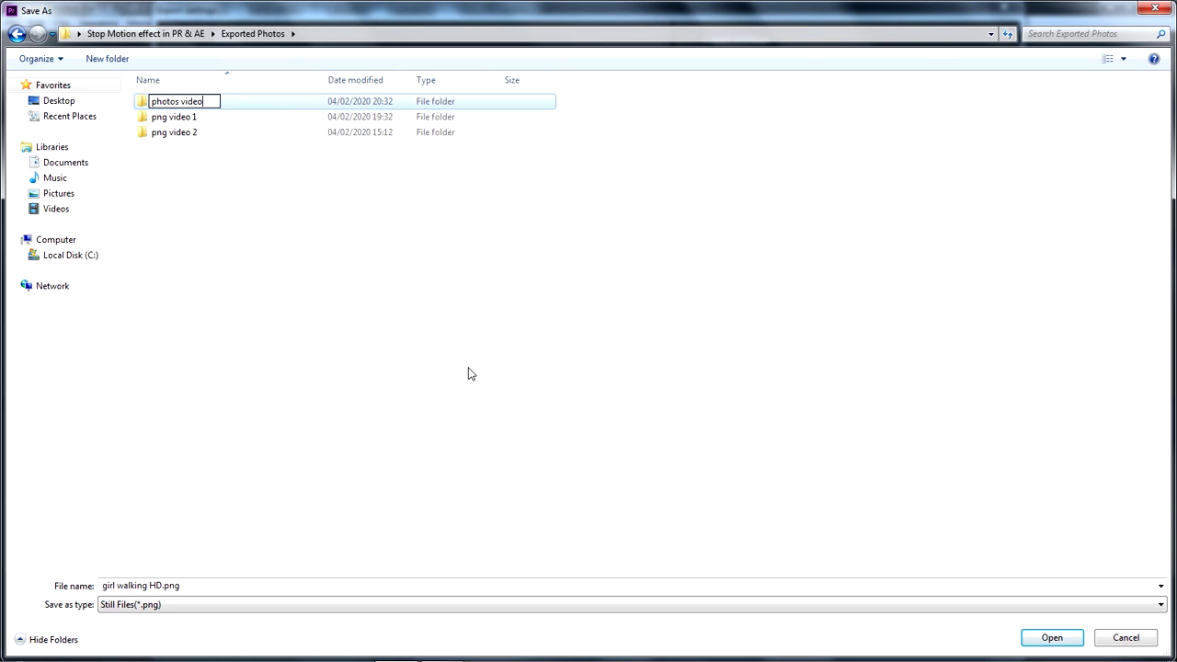
type(" 1")
key("Return")
double_click(178, 105)
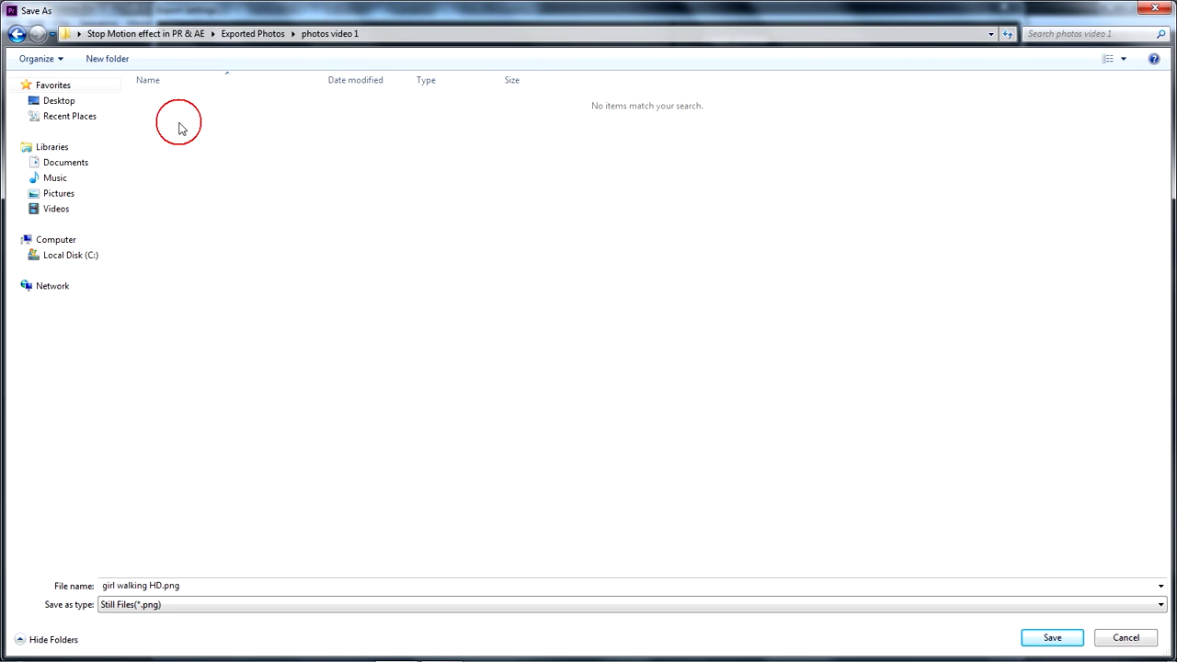
Name the still photo 1.png, save the setting and export it.
left_click(162, 585)
left_click(163, 584)
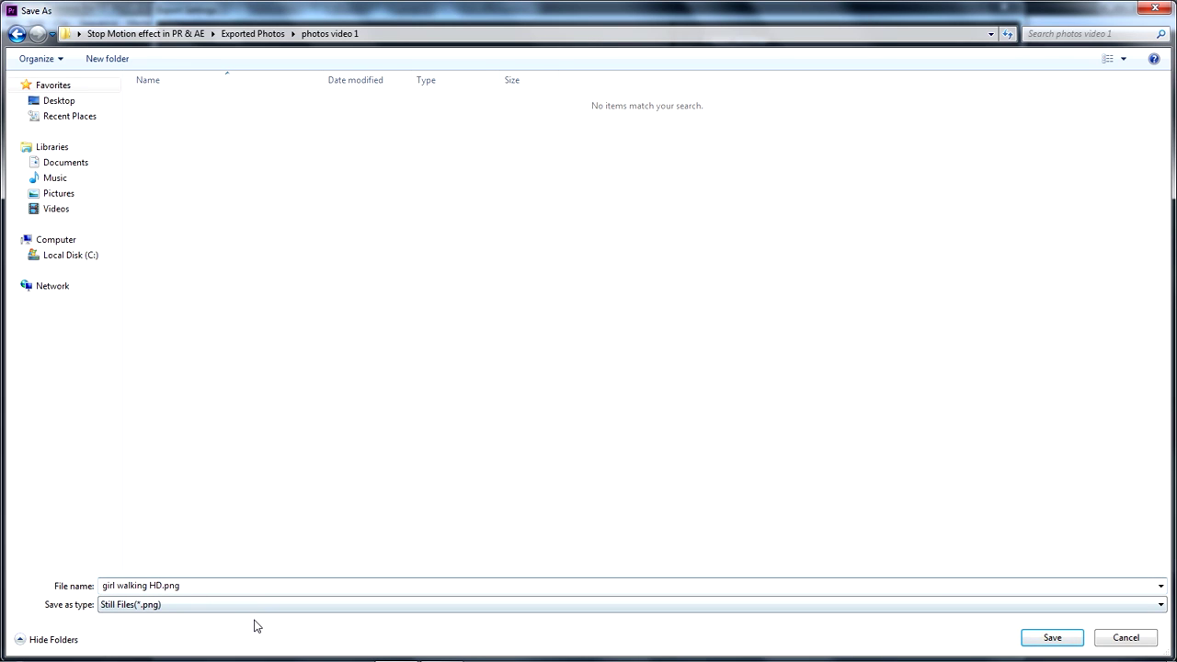
key("BackSpace")
key("BackSpace")
key("BackSpace")
key("BackSpace")
key("BackSpace")
key("BackSpace")
key("BackSpace")
key("BackSpace")
key("BackSpace")
key("BackSpace")
key("BackSpace")
key("BackSpace")
key("BackSpace")
key("BackSpace")
type("photo 1")
left_click(1053, 638)
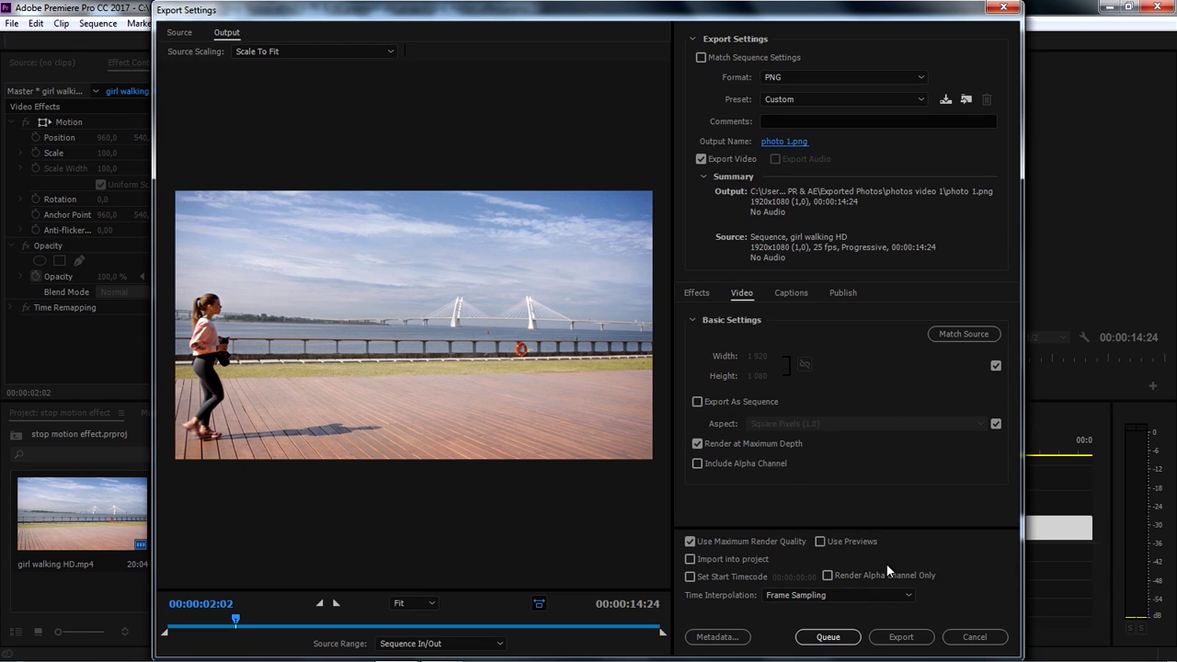
left_click(915, 641)
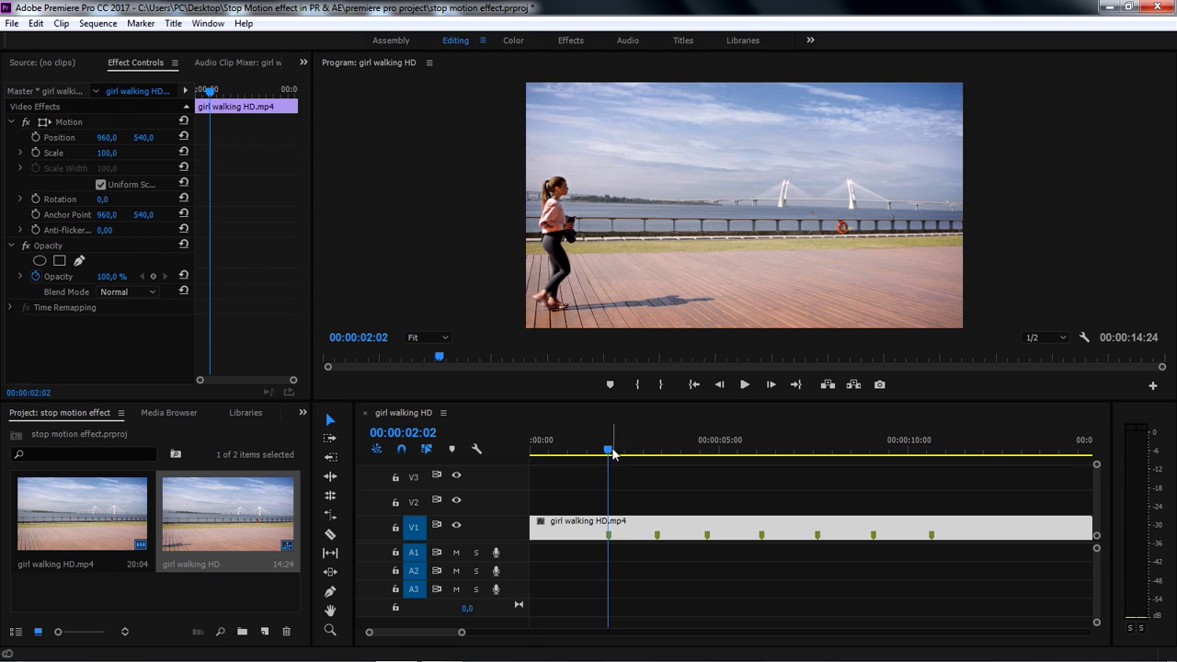
Move the playhead to 00:00:03:09 and bring up Export Media settings.
left_click_drag(610, 450, 657, 451)
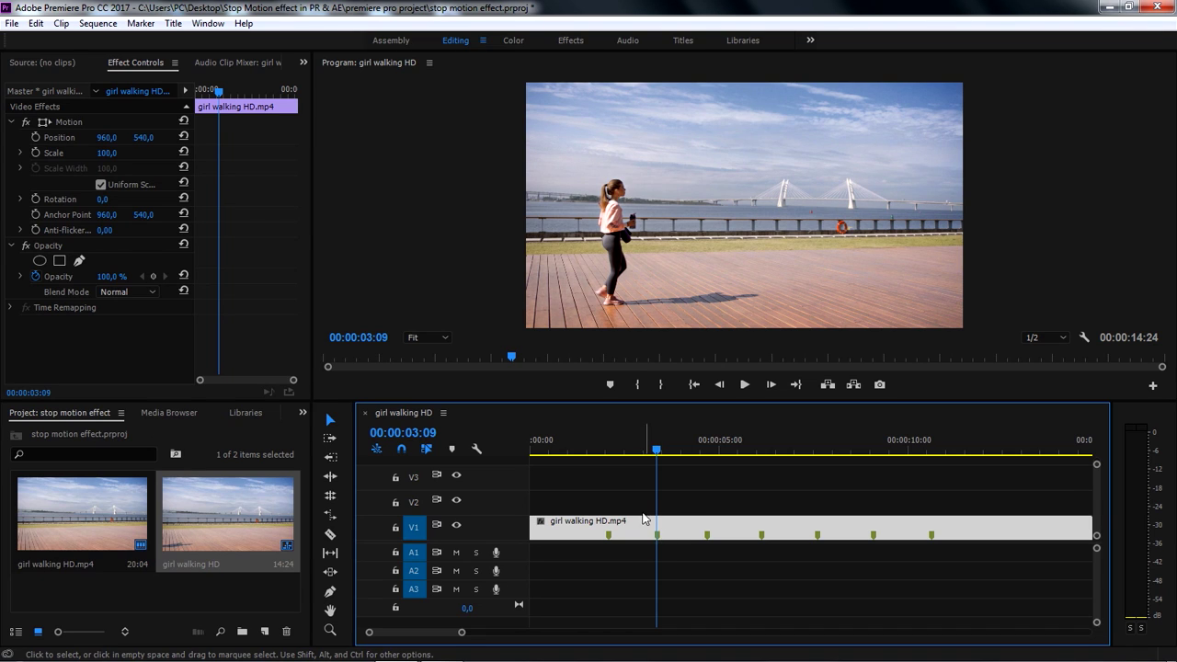
left_click(12, 24)
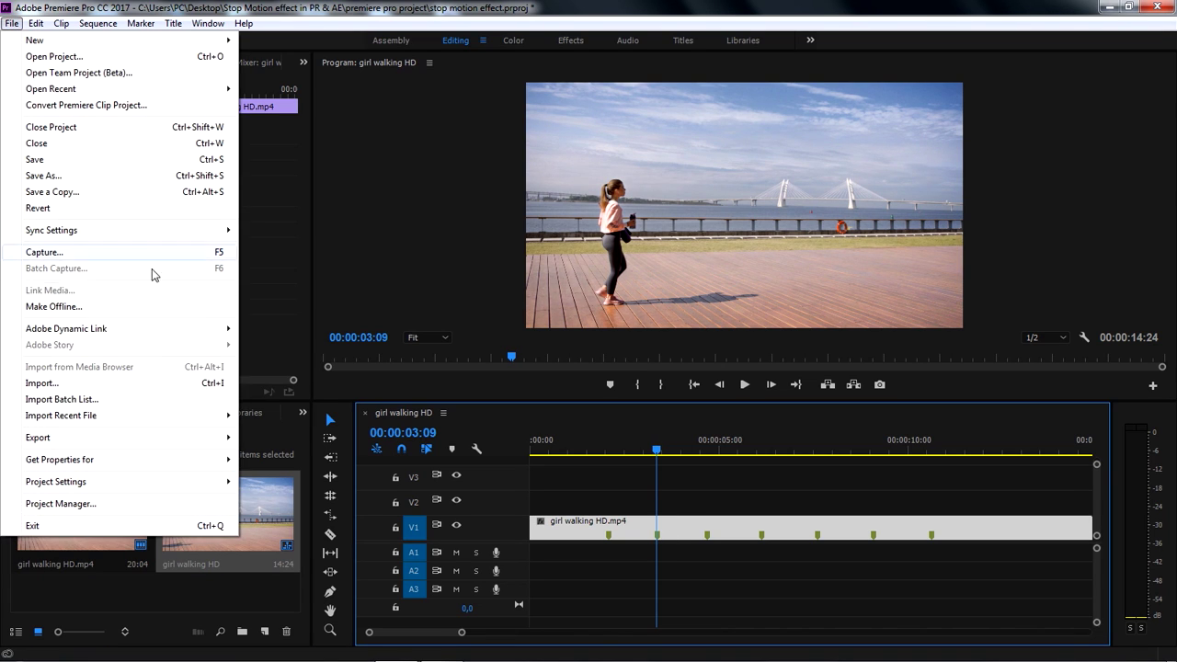
left_click(72, 439)
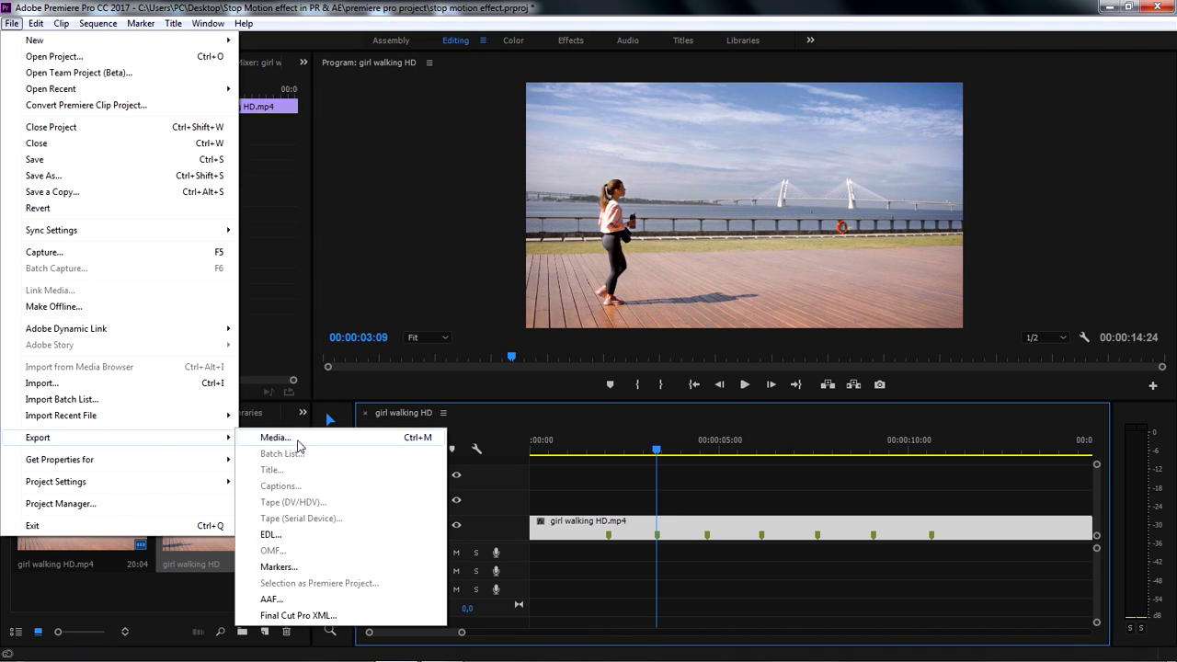
left_click(310, 440)
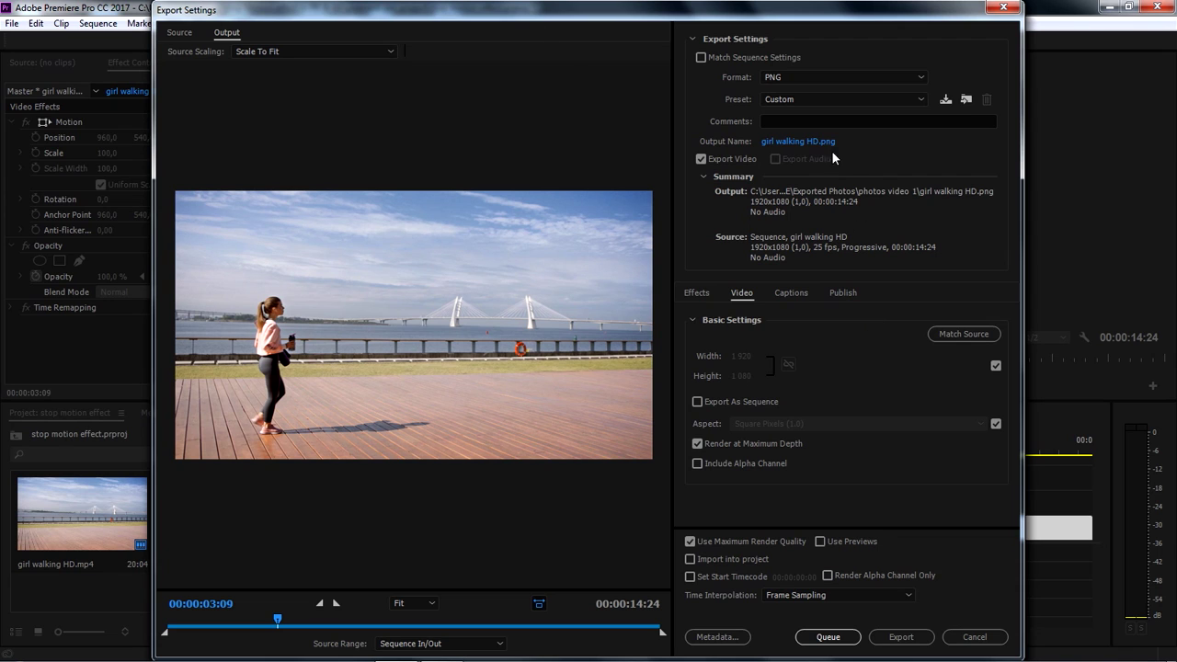
Rename the output to photo 2.png in photos video 1 and export the still.
left_click(800, 141)
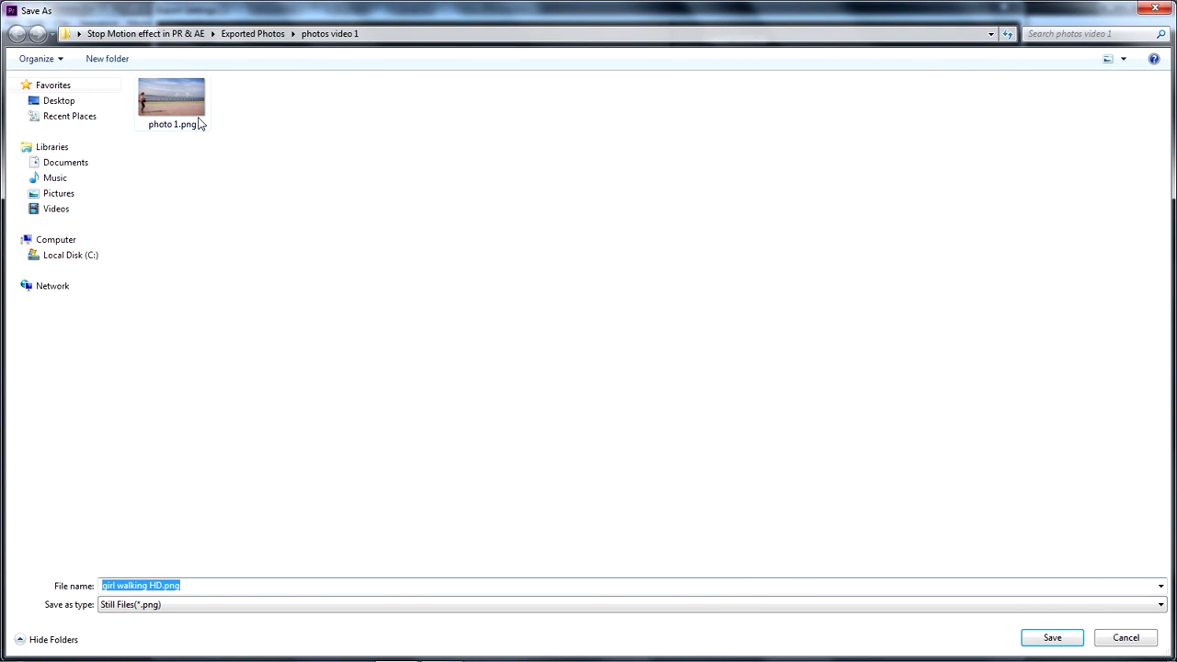
left_click(183, 154)
double_click(138, 586)
left_click(131, 586)
key("BackSpace")
type("2")
left_click(1048, 636)
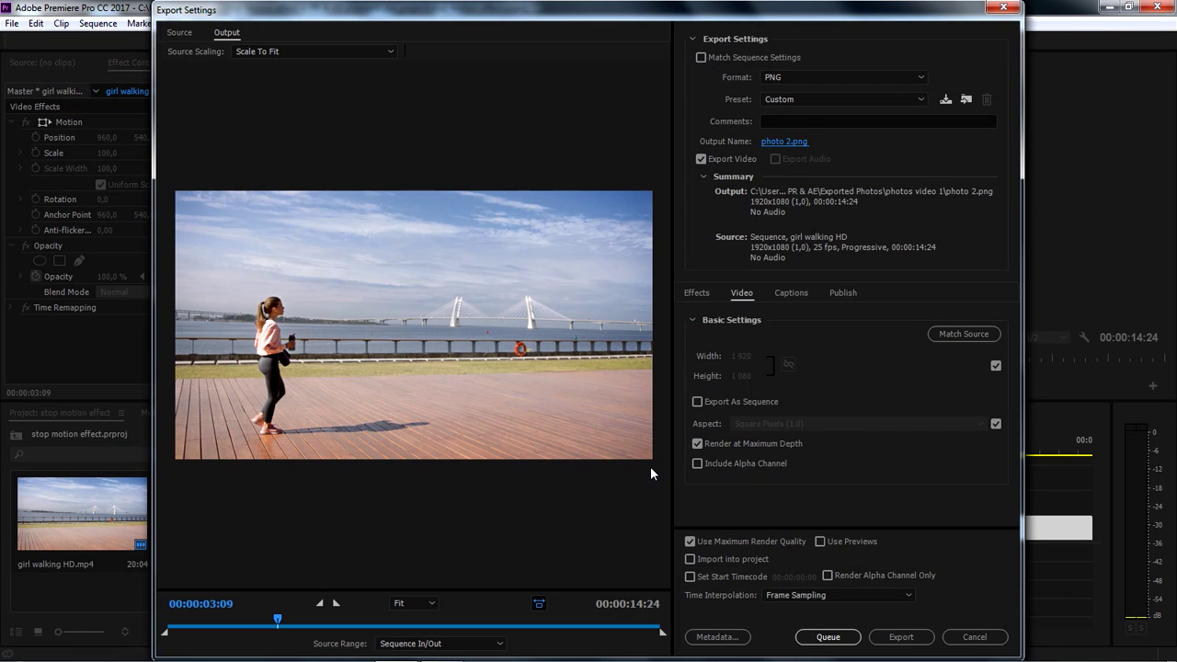
left_click(887, 636)
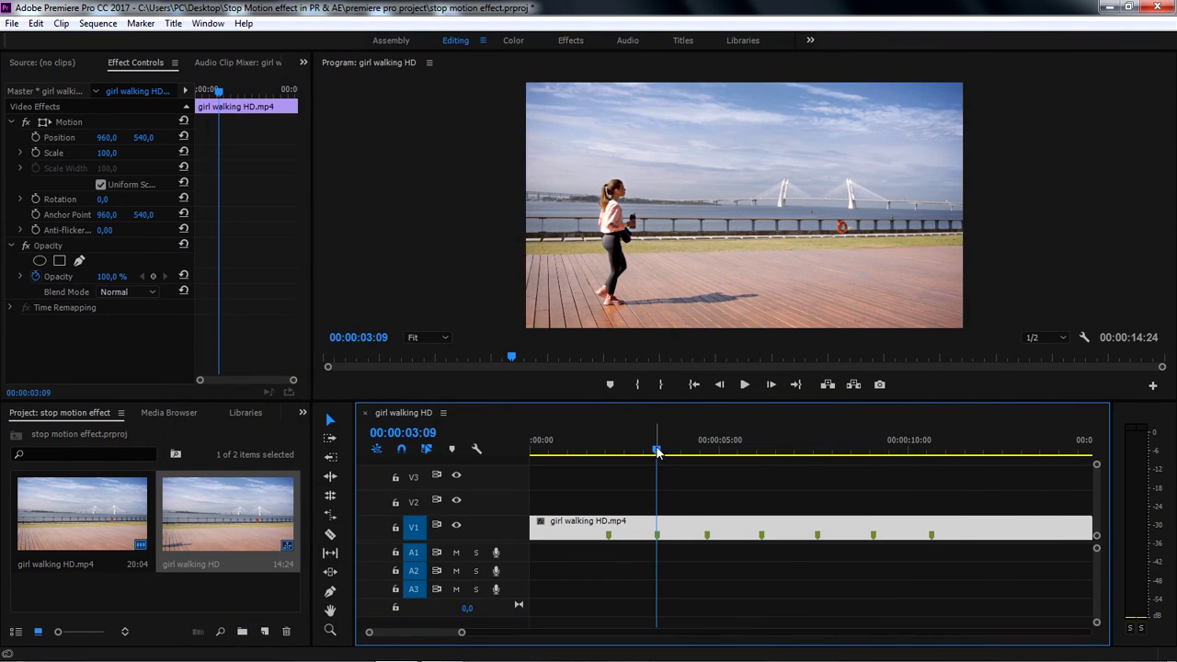
Advance to 00:00:04:17 for further stills and select all seven exported photos.
left_click_drag(658, 451, 707, 450)
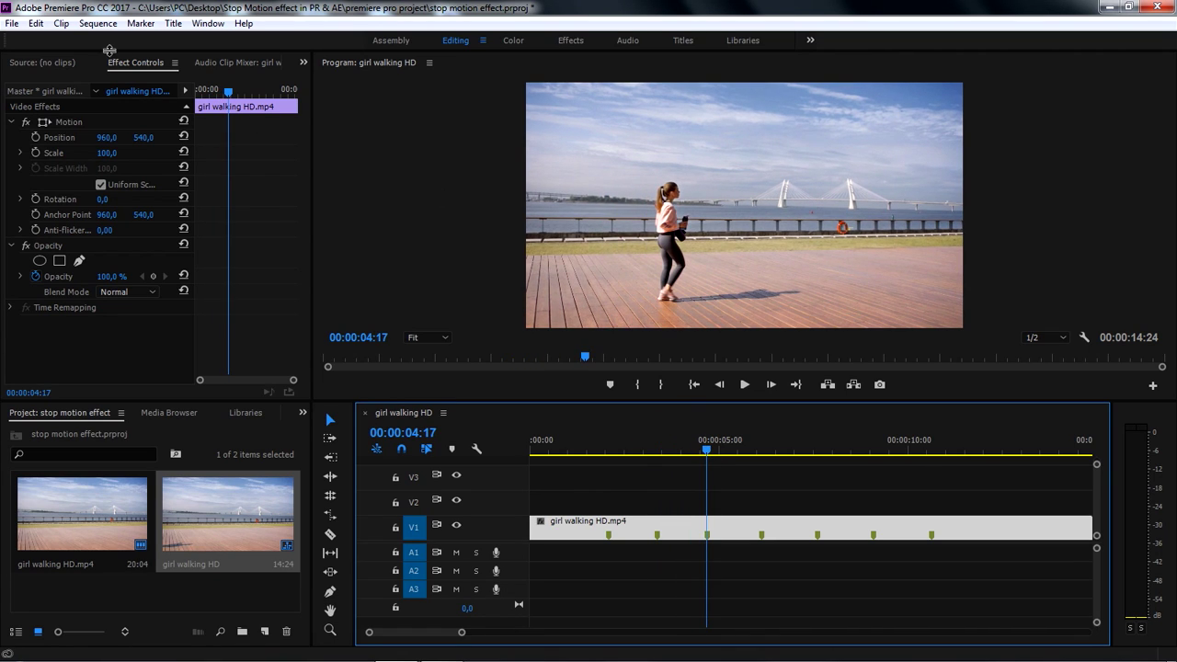
left_click(12, 23)
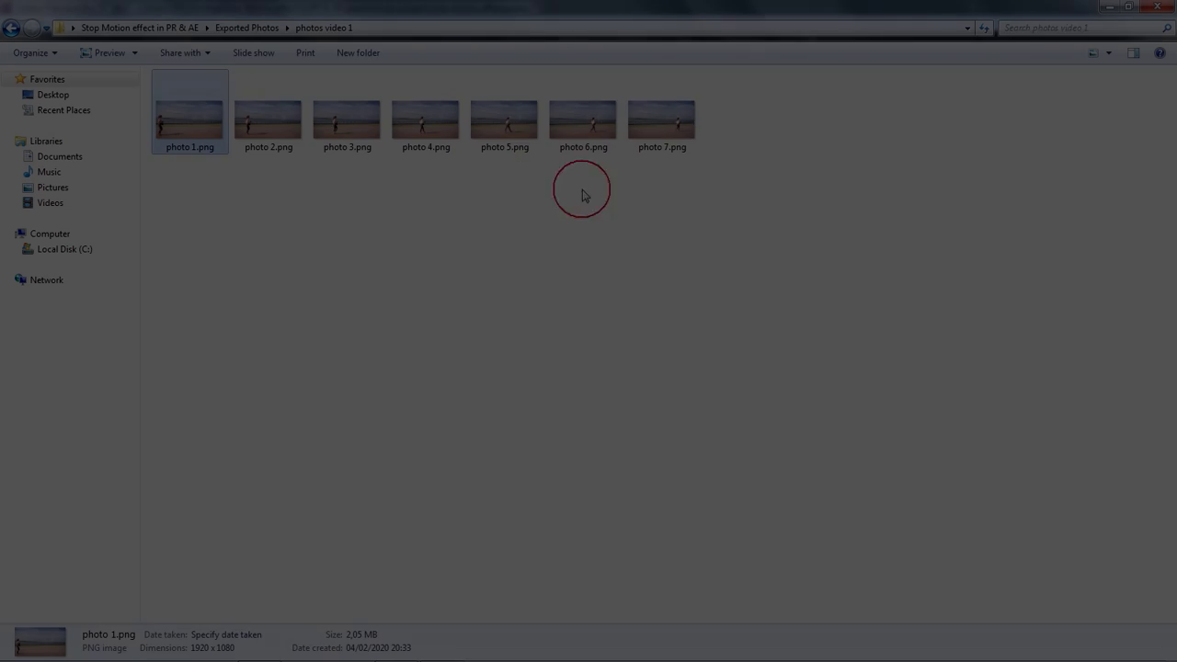
left_click_drag(762, 101, 221, 215)
left_click(171, 119)
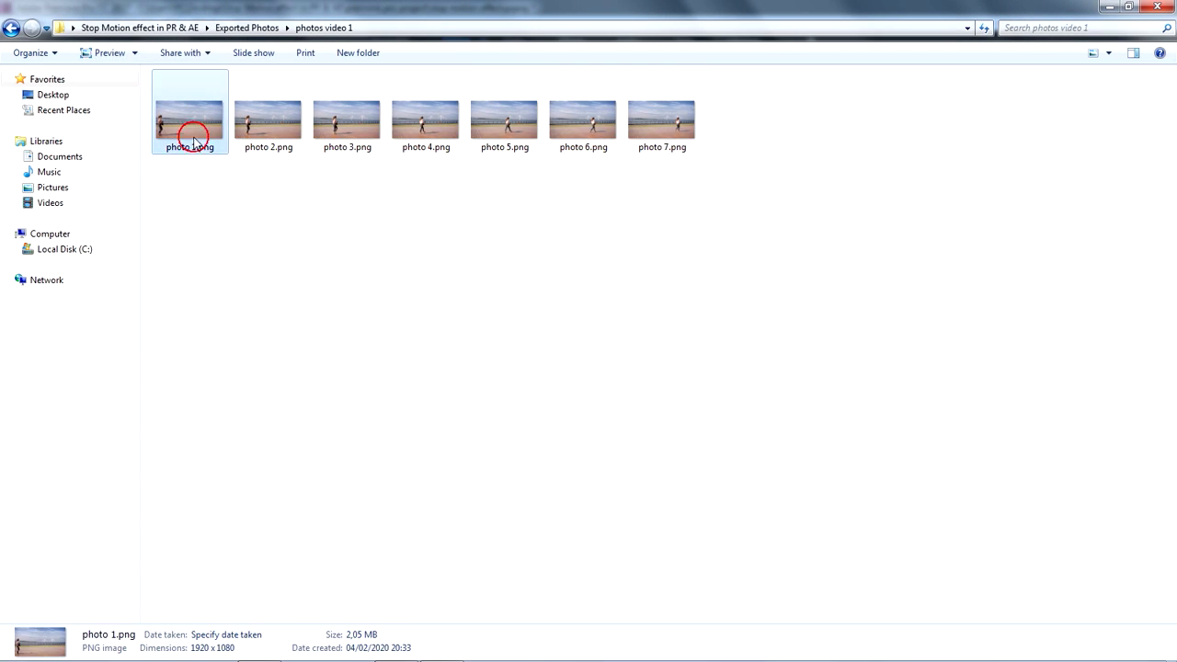
double_click(192, 137)
left_click(627, 644)
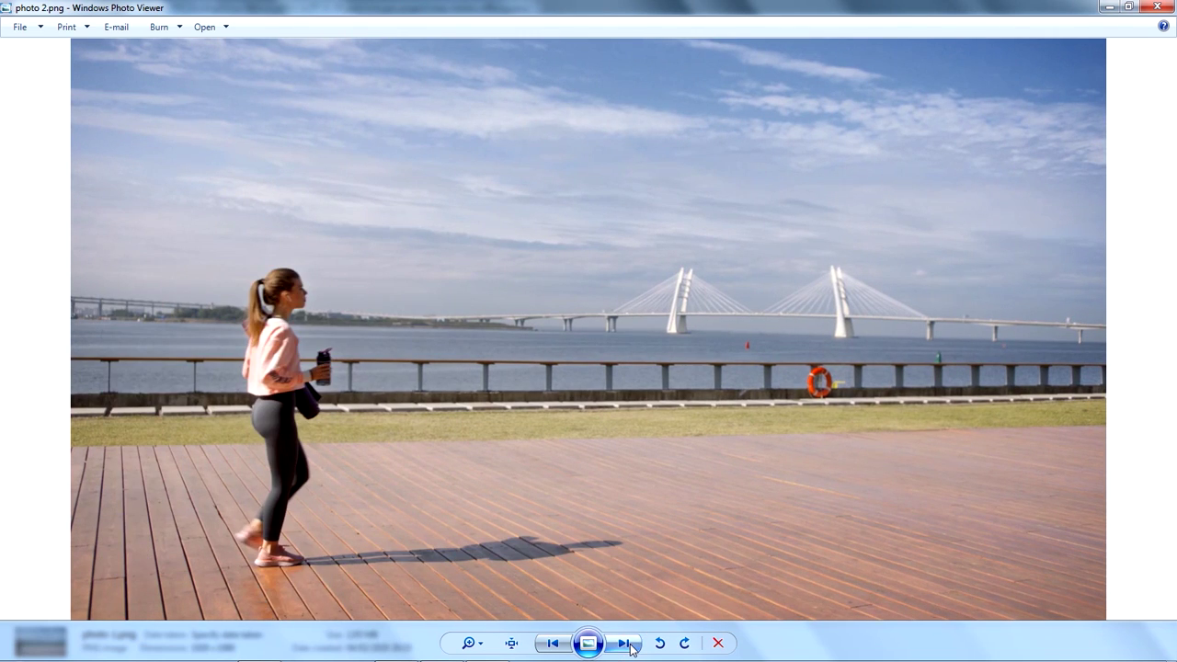
left_click(628, 645)
left_click(628, 645)
left_click(628, 645)
left_click(628, 644)
left_click(628, 644)
left_click(629, 645)
left_click(628, 644)
left_click(628, 645)
left_click(628, 644)
left_click(628, 644)
left_click(628, 645)
left_click(628, 645)
left_click(628, 644)
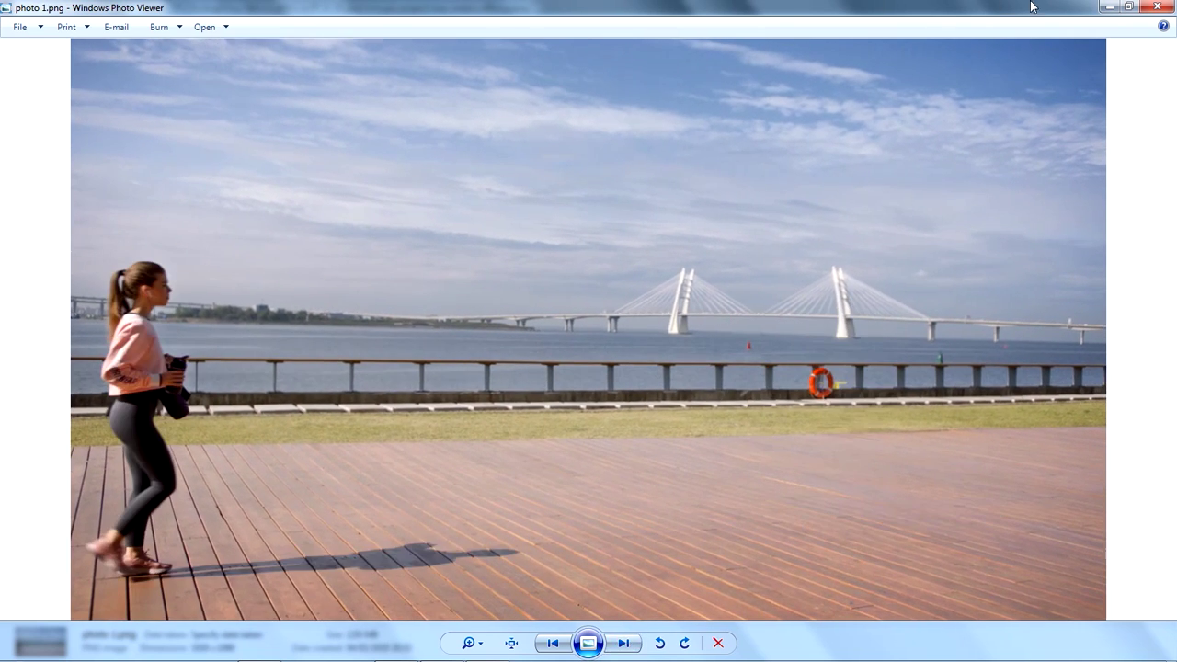
left_click(1157, 6)
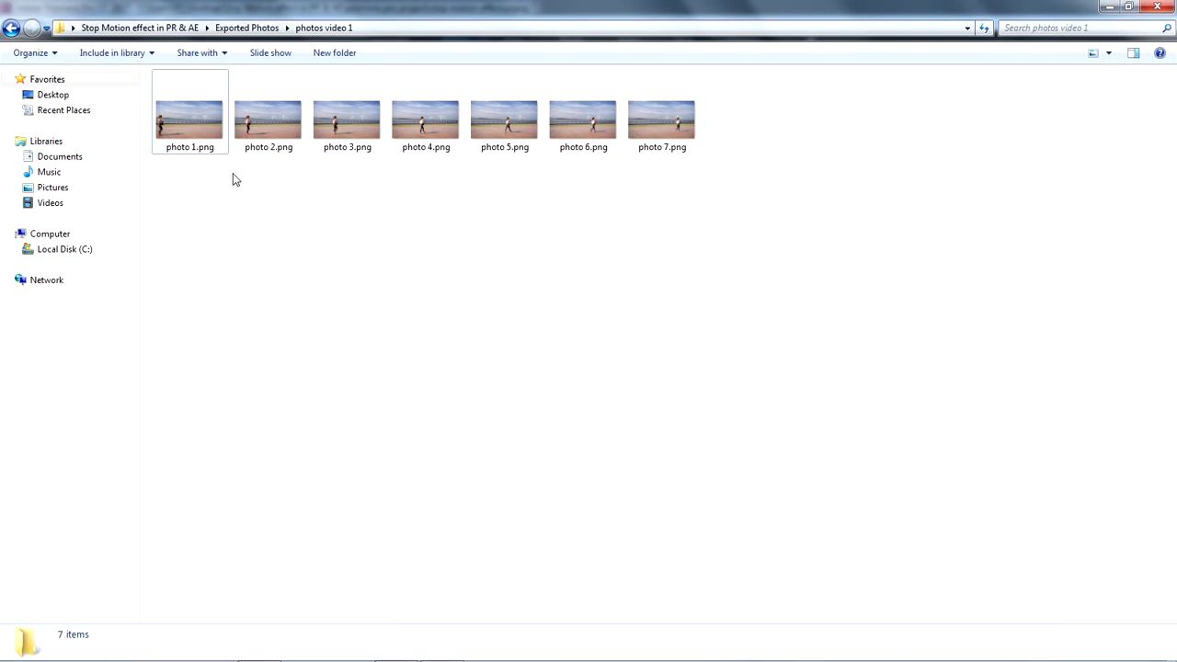
left_click_drag(183, 123, 479, 339)
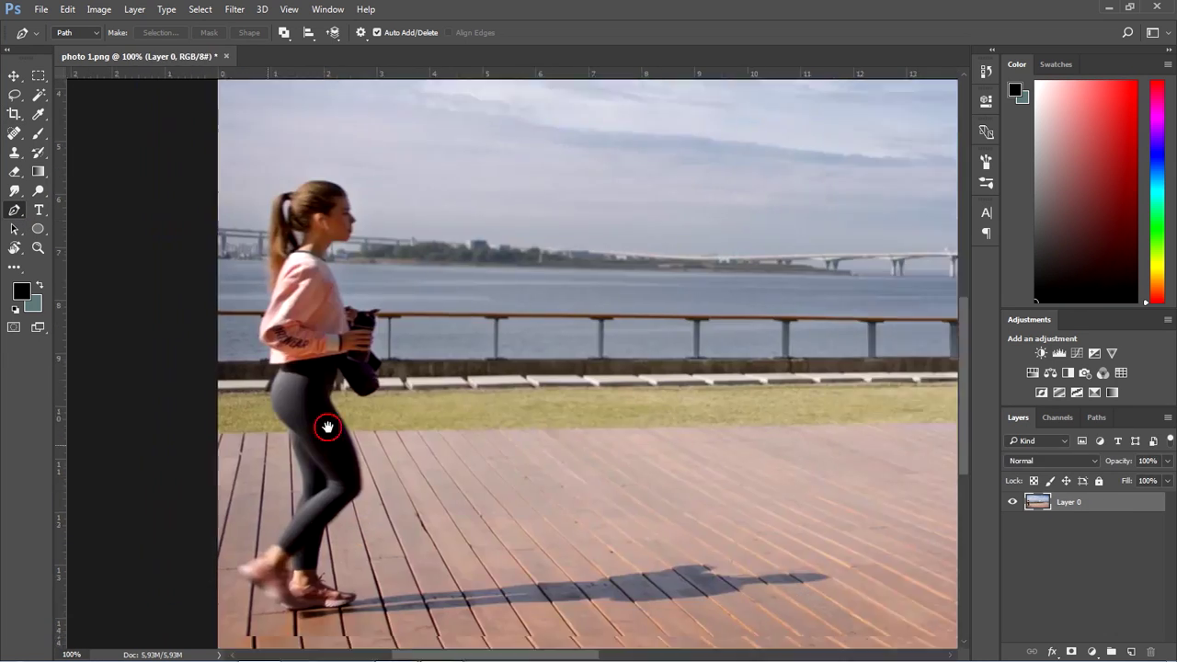
Trace the pen path from the hair down the hip and leg to the shoe sole.
scroll(429, 249, "up", 4)
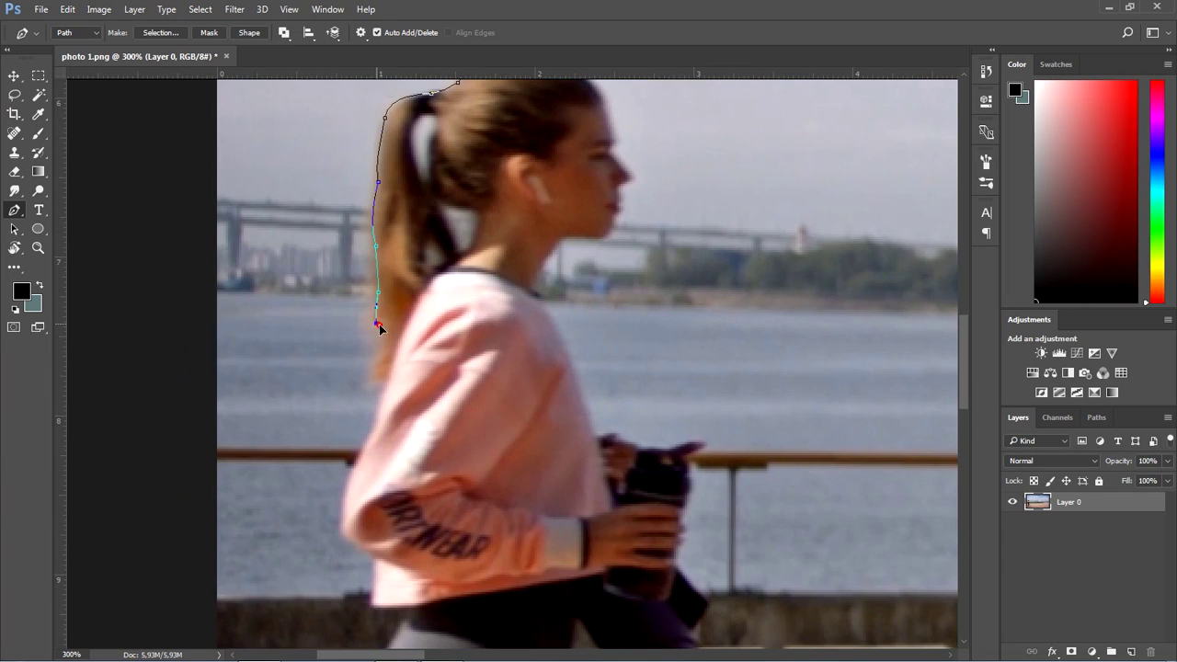
left_click(367, 380)
scroll(367, 382, "down", 3)
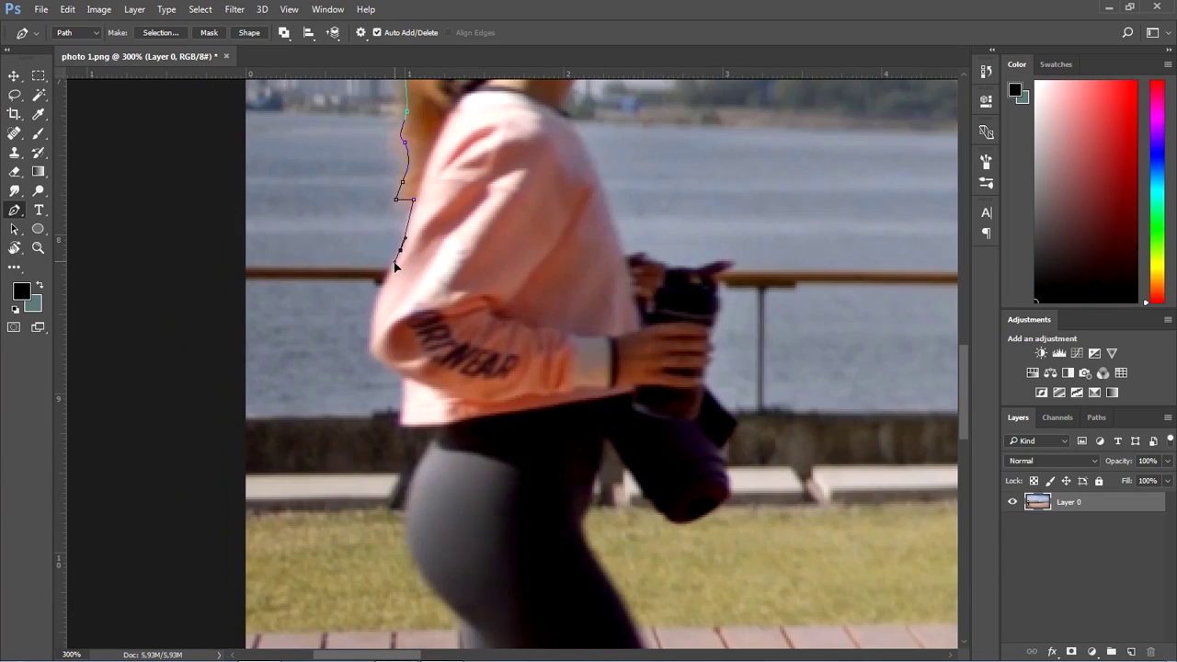
scroll(385, 373, "down", 3)
scroll(468, 439, "down", 2)
left_click(468, 439)
scroll(445, 309, "down", 3)
left_click(445, 309)
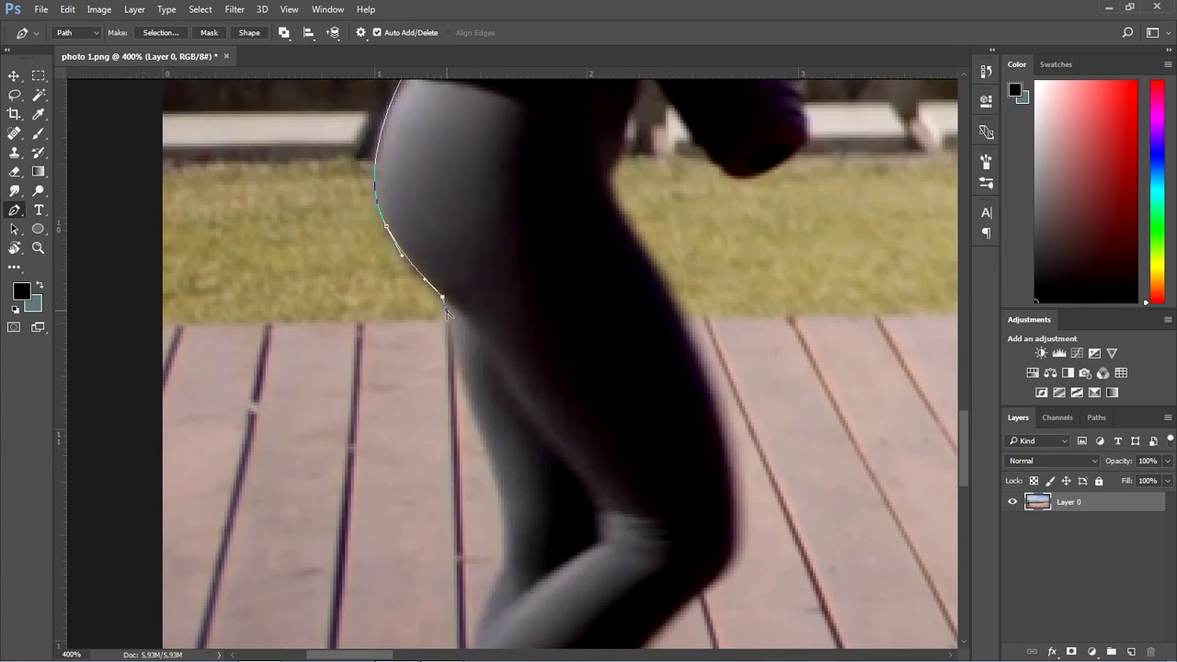
scroll(457, 337, "up", 1)
left_click(451, 342)
scroll(425, 350, "down", 3)
left_click(415, 323)
scroll(415, 323, "down", 2)
left_click(429, 252)
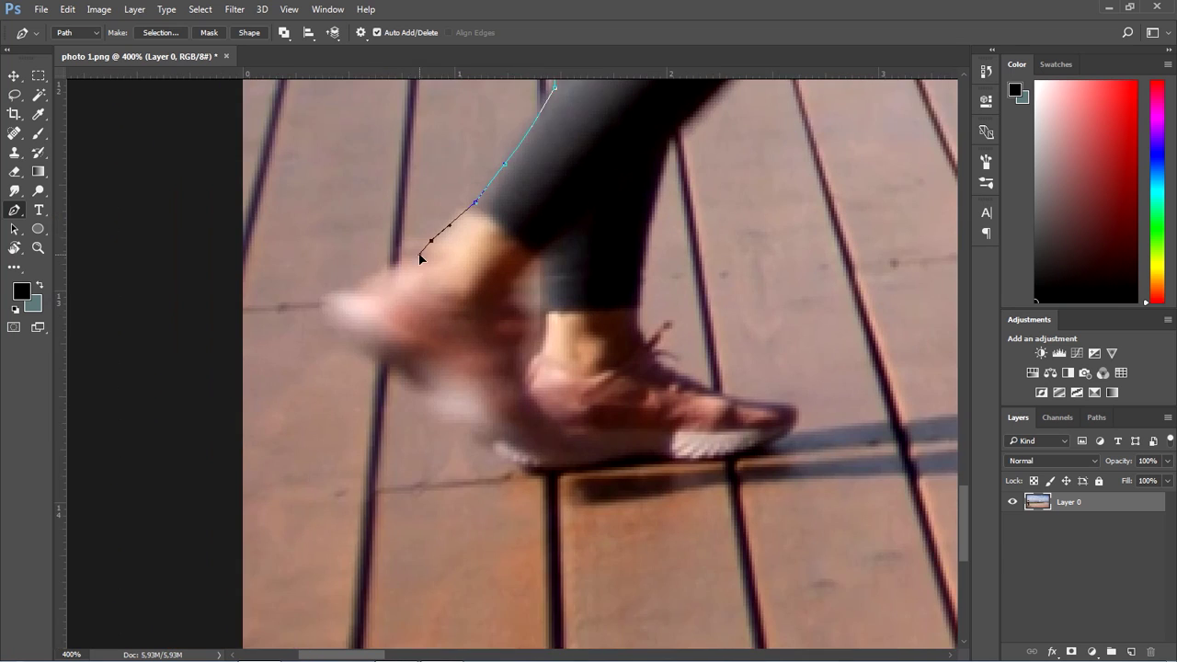
scroll(428, 252, "down", 2)
left_click_drag(383, 248, 407, 269)
scroll(423, 290, "down", 2)
scroll(423, 291, "right", 3)
left_click(389, 290)
left_click_drag(457, 302, 517, 248)
scroll(669, 276, "up", 2)
scroll(534, 308, "up", 1)
scroll(515, 276, "up", 3)
scroll(518, 249, "down", 1)
scroll(515, 276, "up", 6)
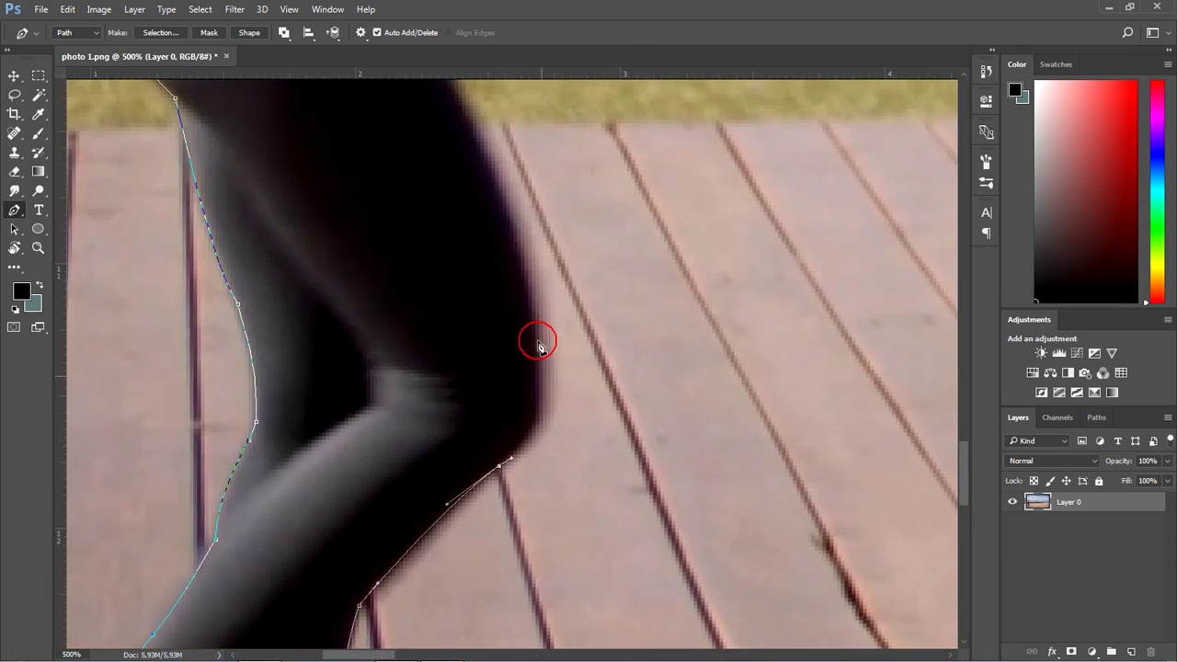
Continue the path up the leg, hip, bag, camera, neck and chin to below the nose.
left_click(473, 325)
left_click(508, 295)
left_click(538, 316)
left_click_drag(620, 290, 661, 250)
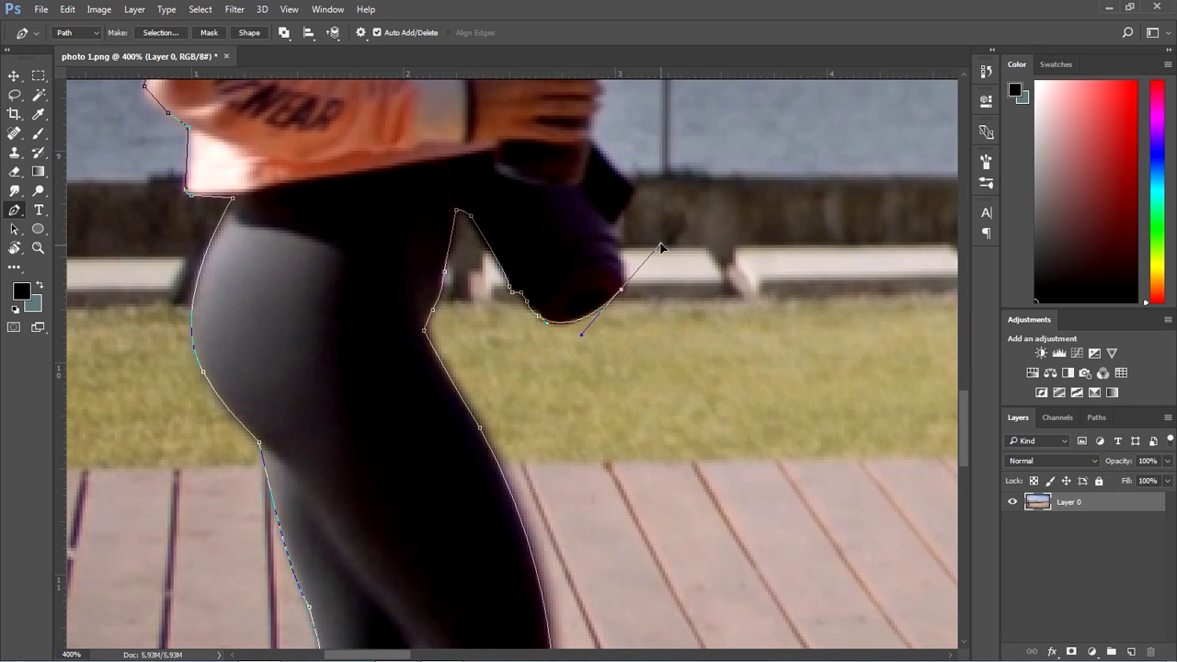
scroll(619, 224, "up", 1)
scroll(621, 274, "up", 2)
left_click(608, 291)
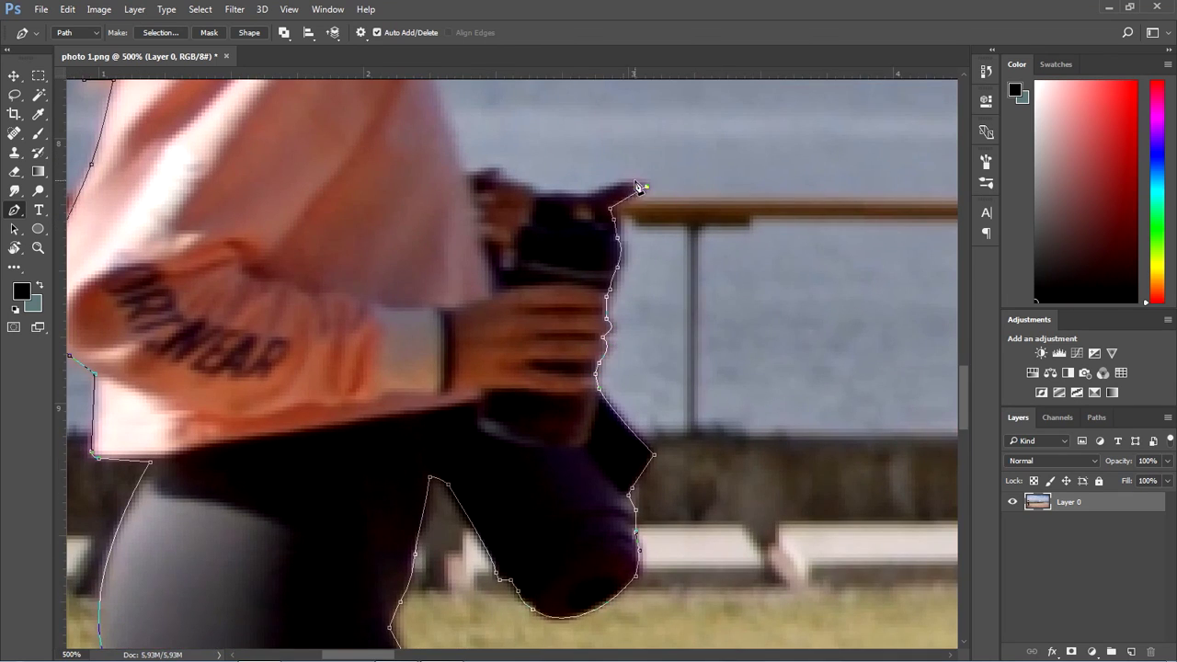
scroll(646, 191, "up", 2)
scroll(518, 192, "up", 4)
scroll(534, 380, "up", 3)
left_click(534, 381)
scroll(533, 381, "up", 2)
left_click(538, 327)
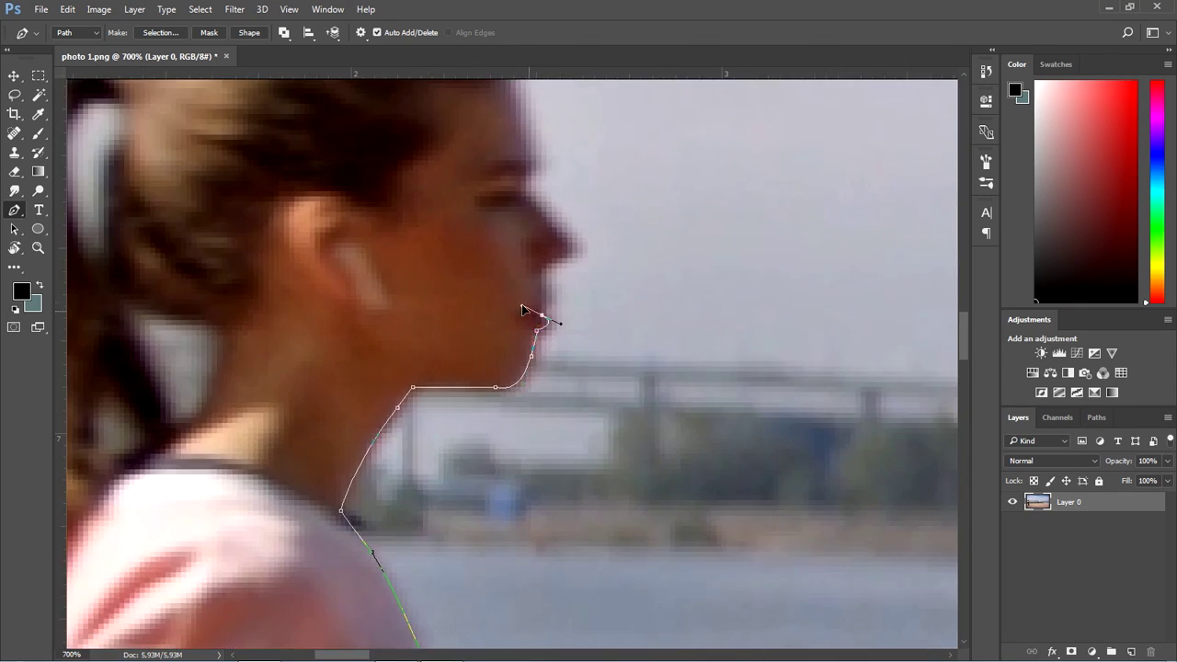
left_click(542, 315)
left_click(546, 302)
left_click(543, 284)
left_click(541, 264)
Close the outline at the ponytail gap and add the remaining path piece below.
scroll(537, 366, "up", 2)
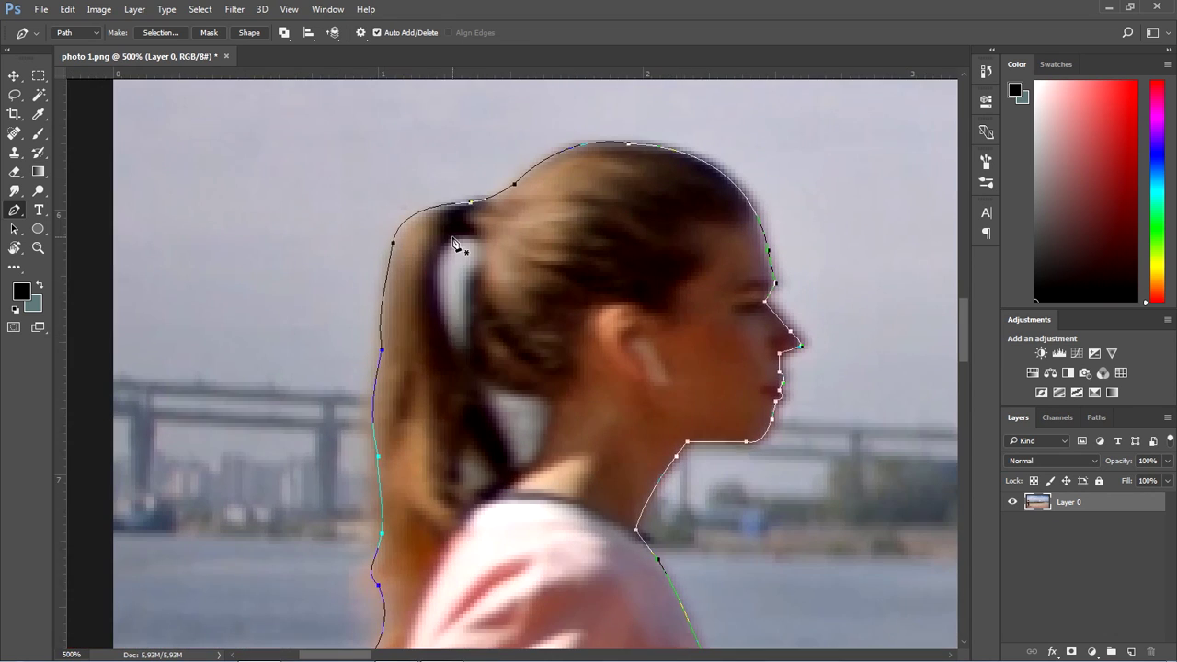
left_click(451, 237)
scroll(515, 276, "down", 2)
left_click(478, 303)
left_click_drag(531, 317, 546, 324)
scroll(477, 291, "down", 5)
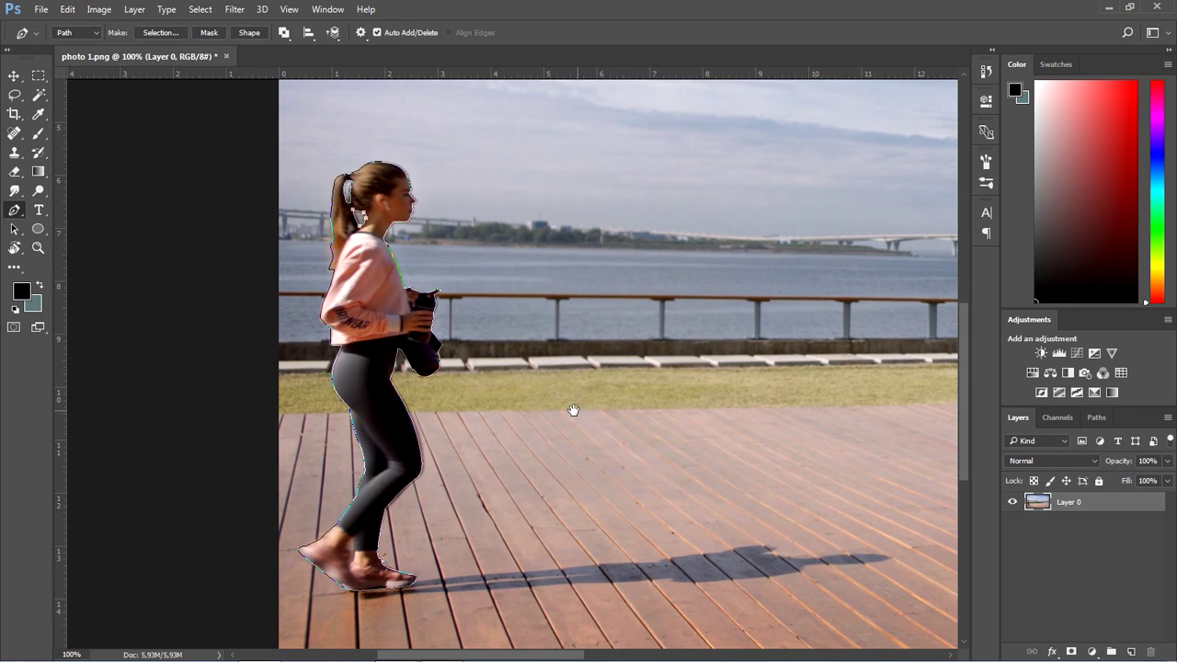
left_click_drag(577, 409, 541, 397)
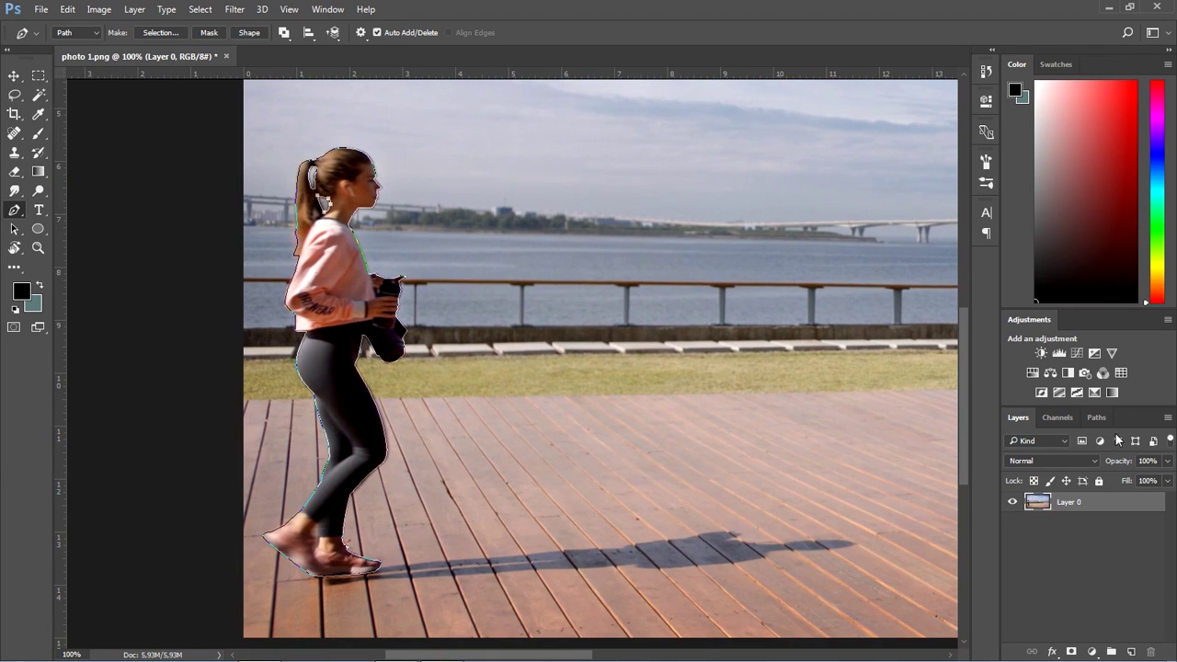
Load the girl's path as a selection, invert it and delete the background.
left_click(1096, 417)
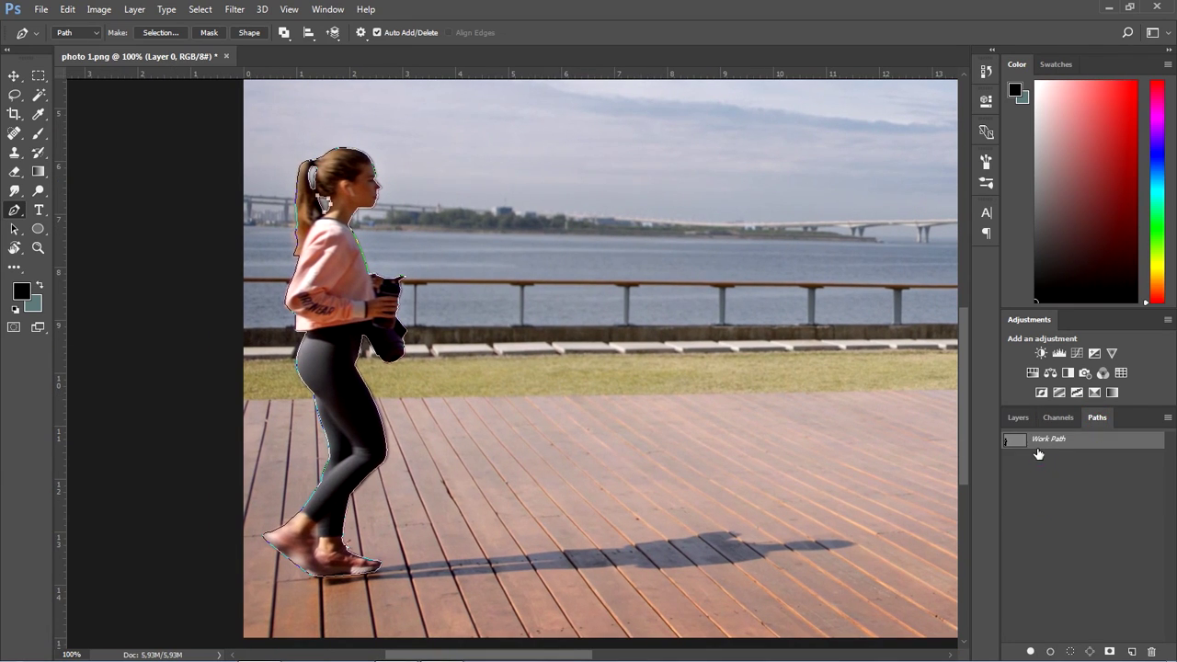
left_click(1019, 444, "ctrl")
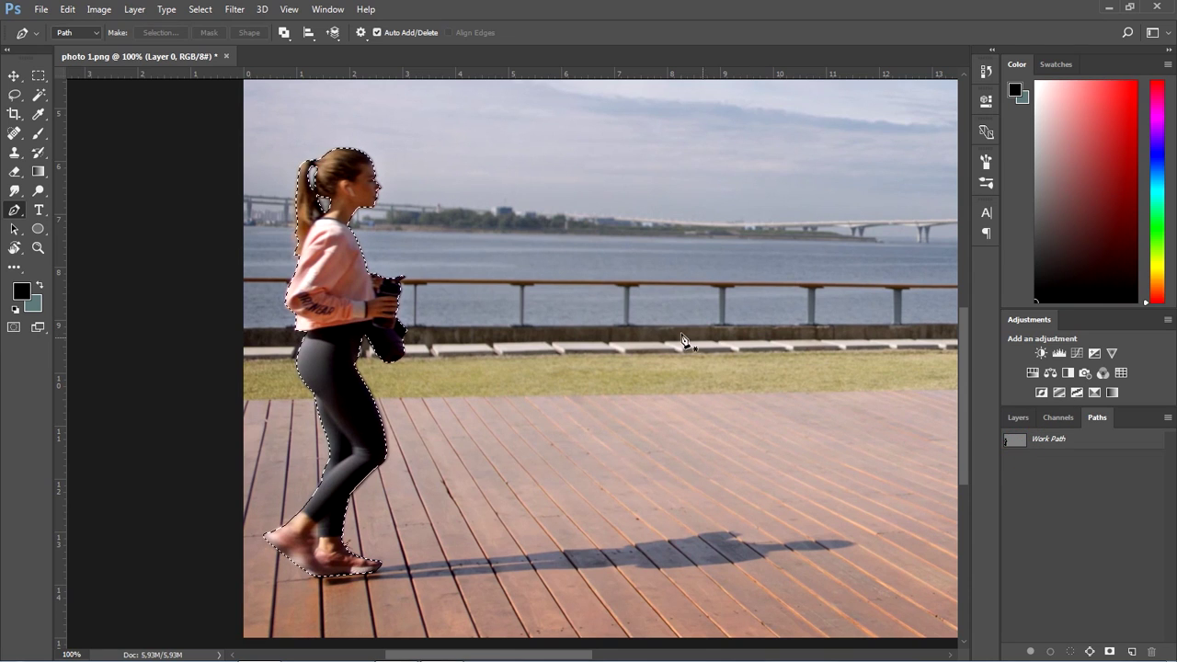
left_click(200, 9)
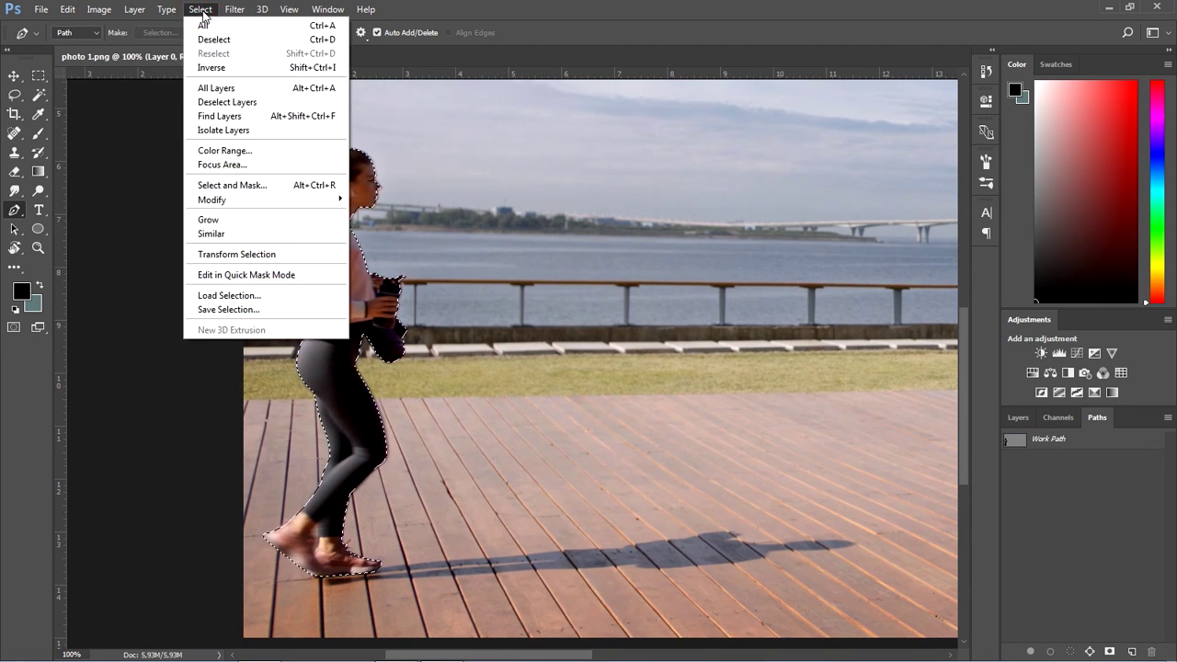
left_click(243, 70)
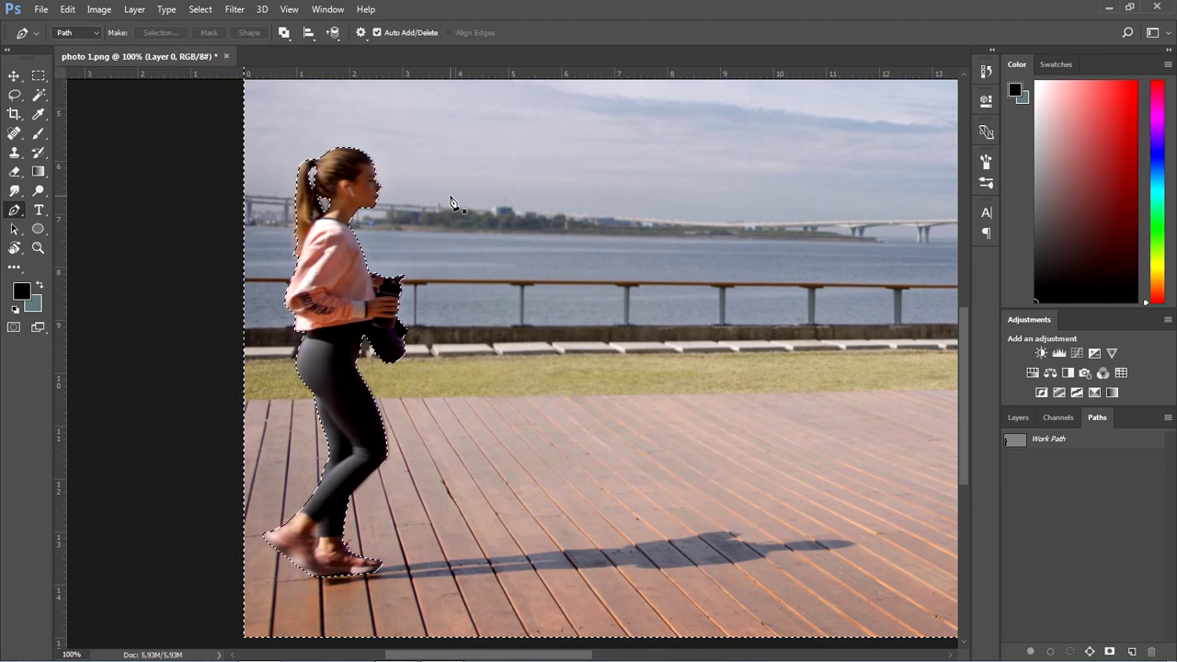
key("Delete")
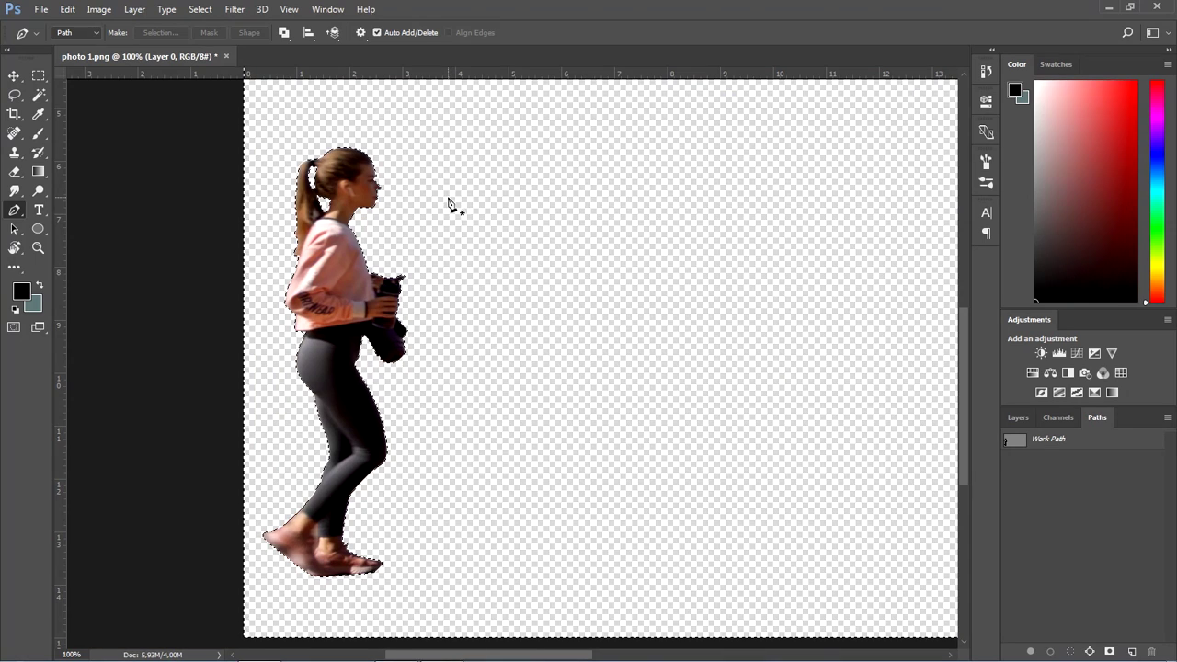
Deselect and zoom out until the whole canvas fits the view.
key("ctrl+d")
left_click(442, 251, "alt")
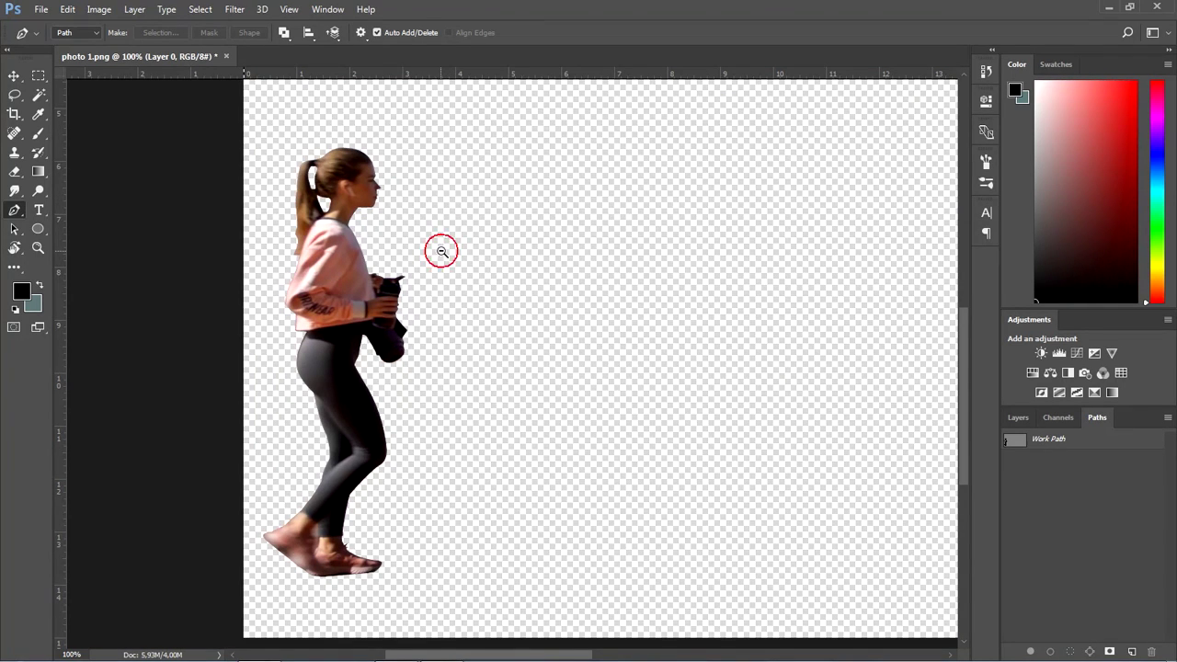
left_click_drag(536, 289, 320, 366)
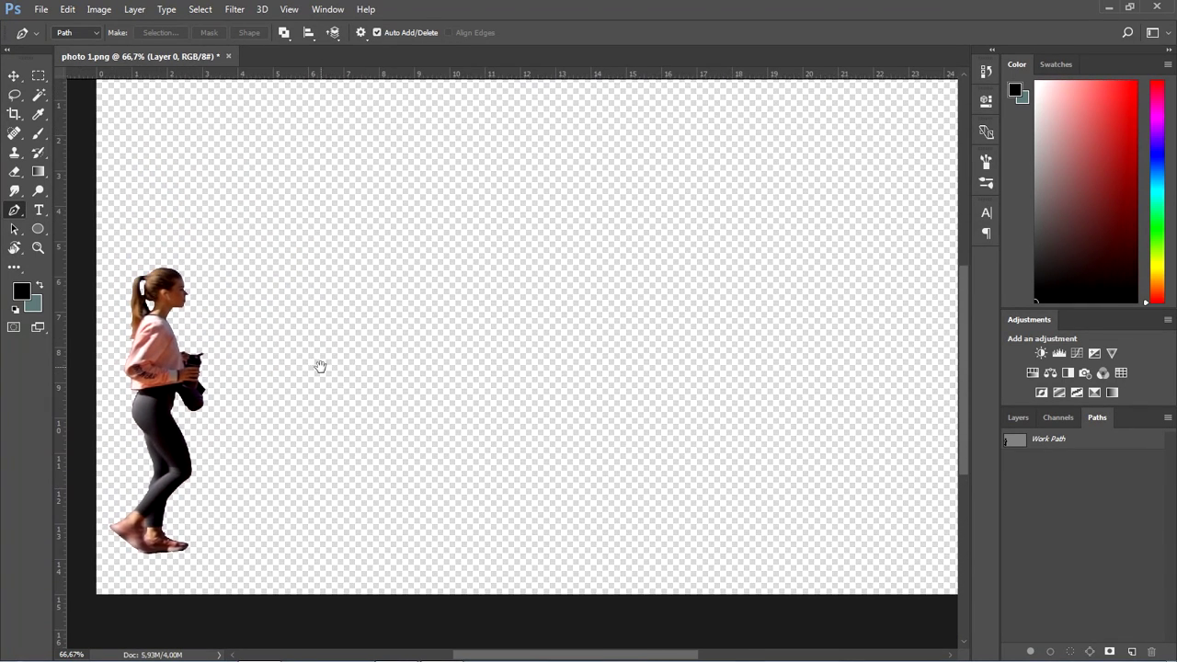
left_click(349, 350, "alt")
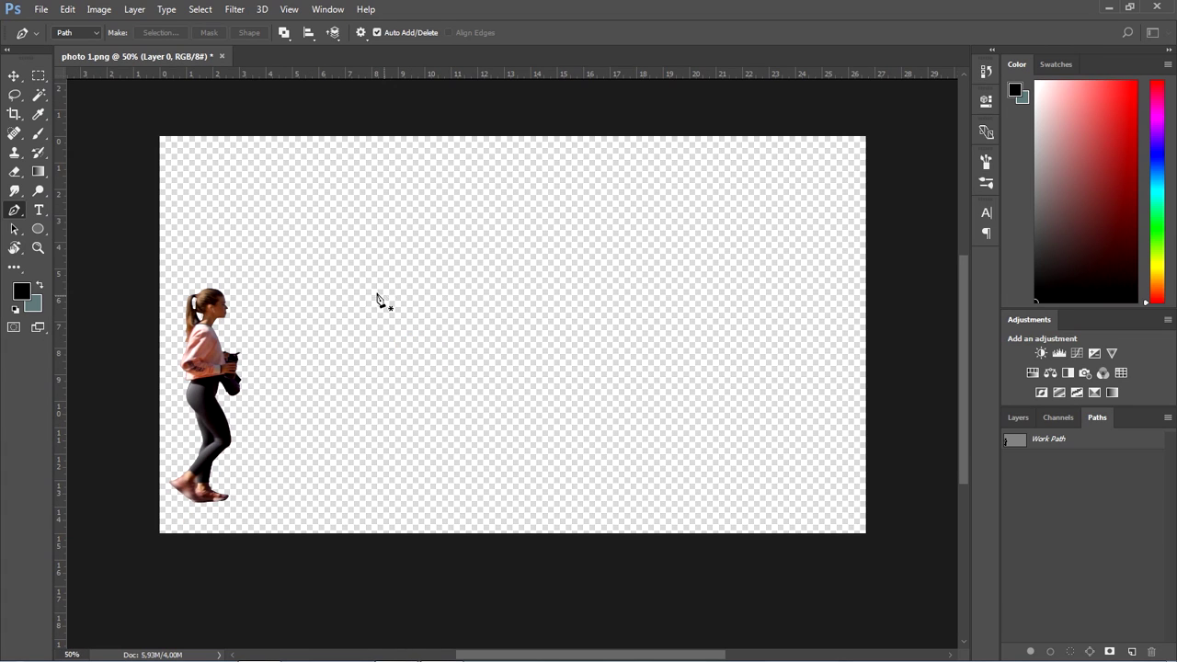
Set up Save for Web (Legacy) with PNG-24 as the format.
left_click(43, 10)
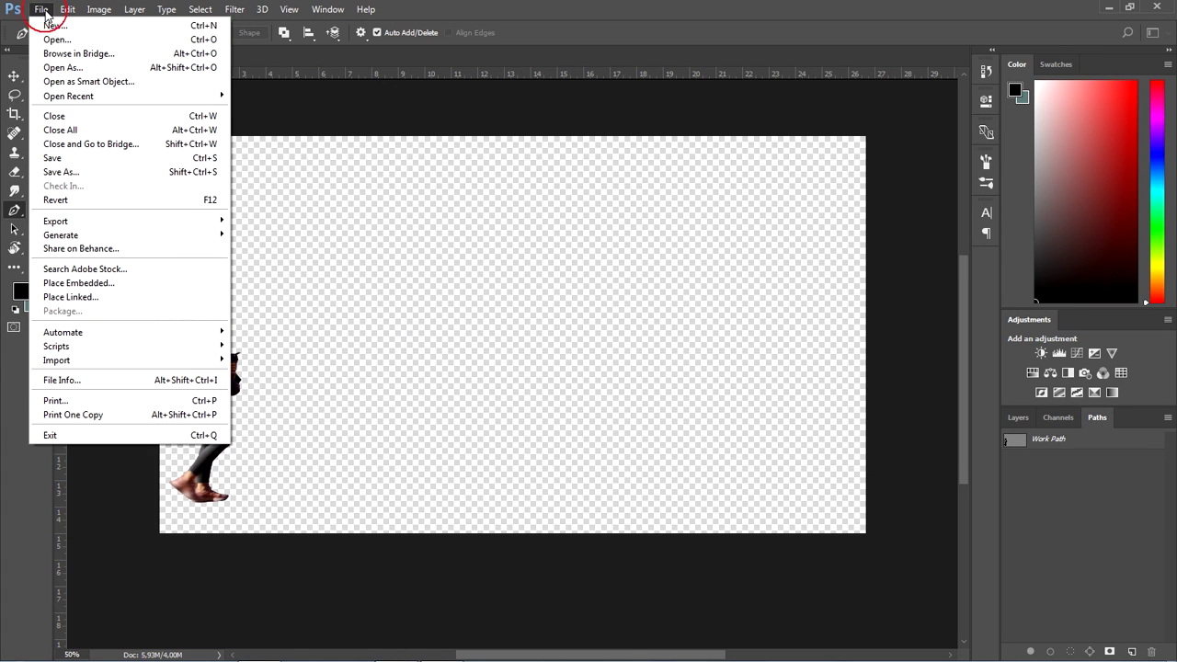
mouse_move(152, 222)
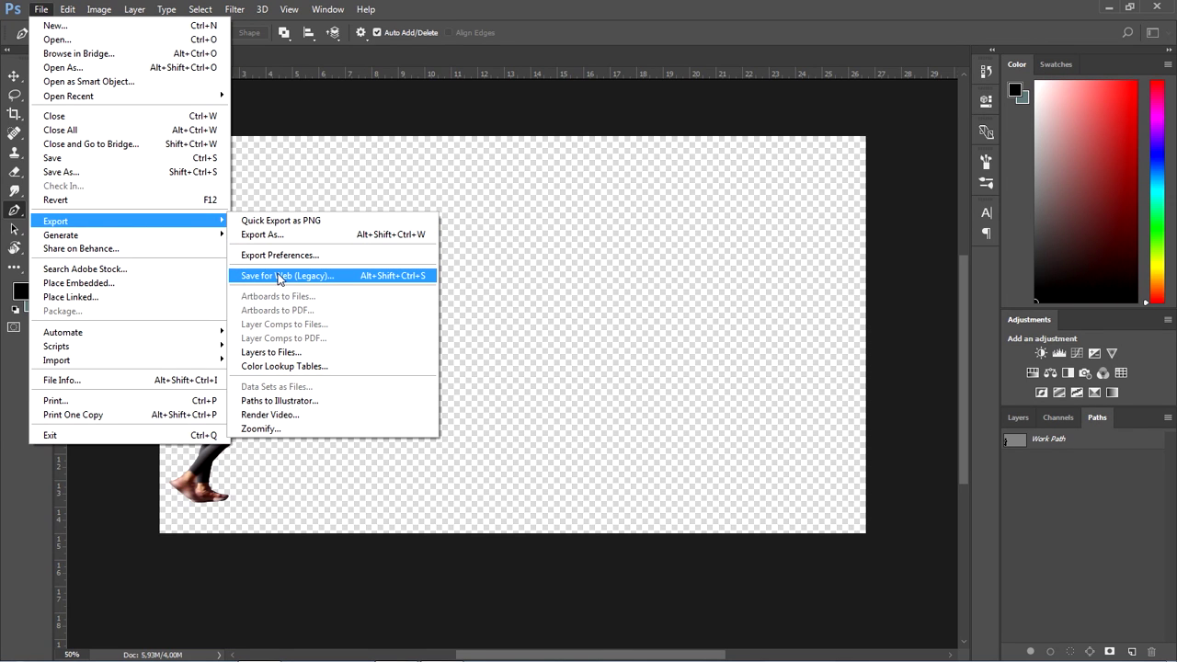
left_click(333, 278)
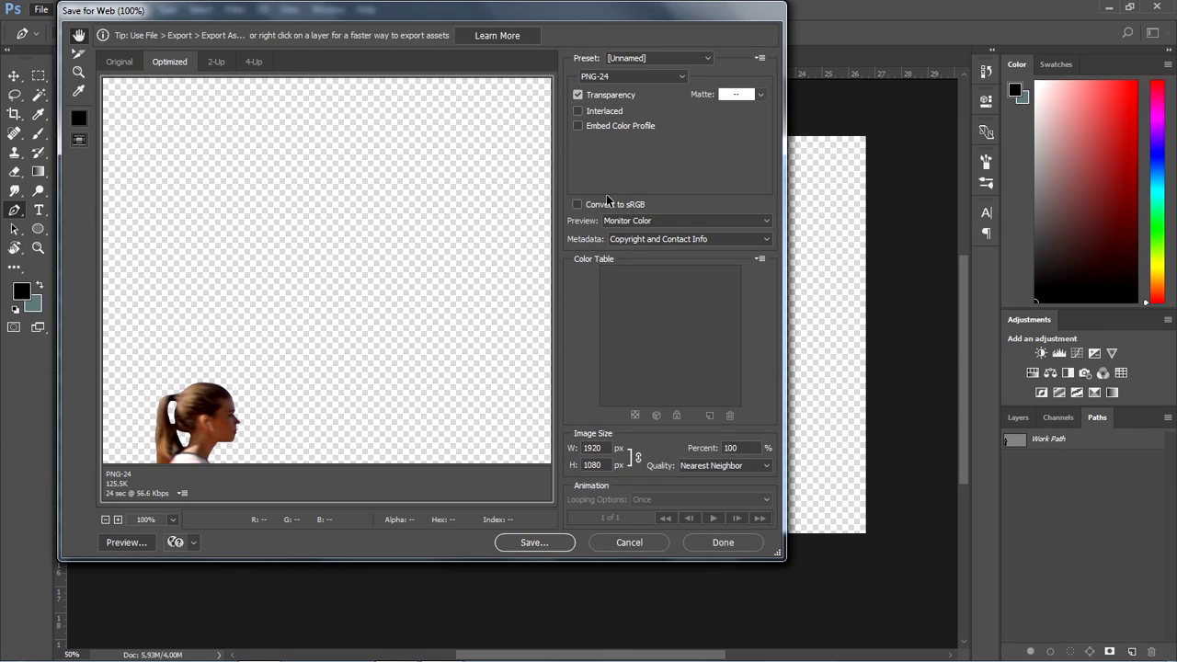
left_click(634, 76)
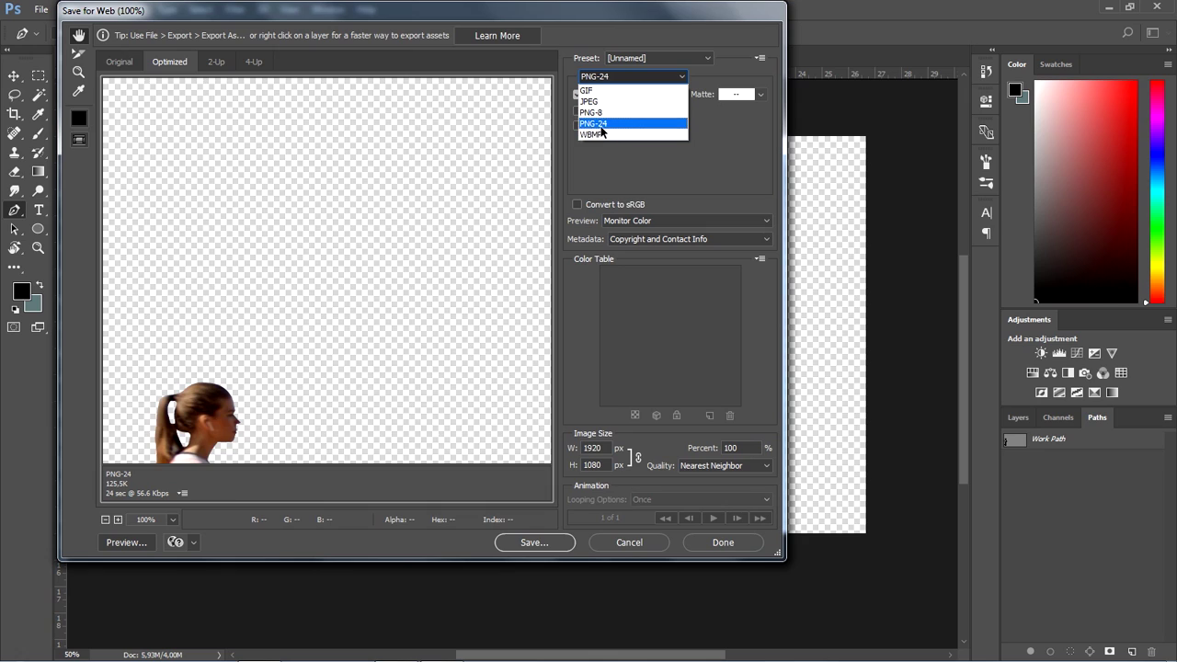
left_click(586, 165)
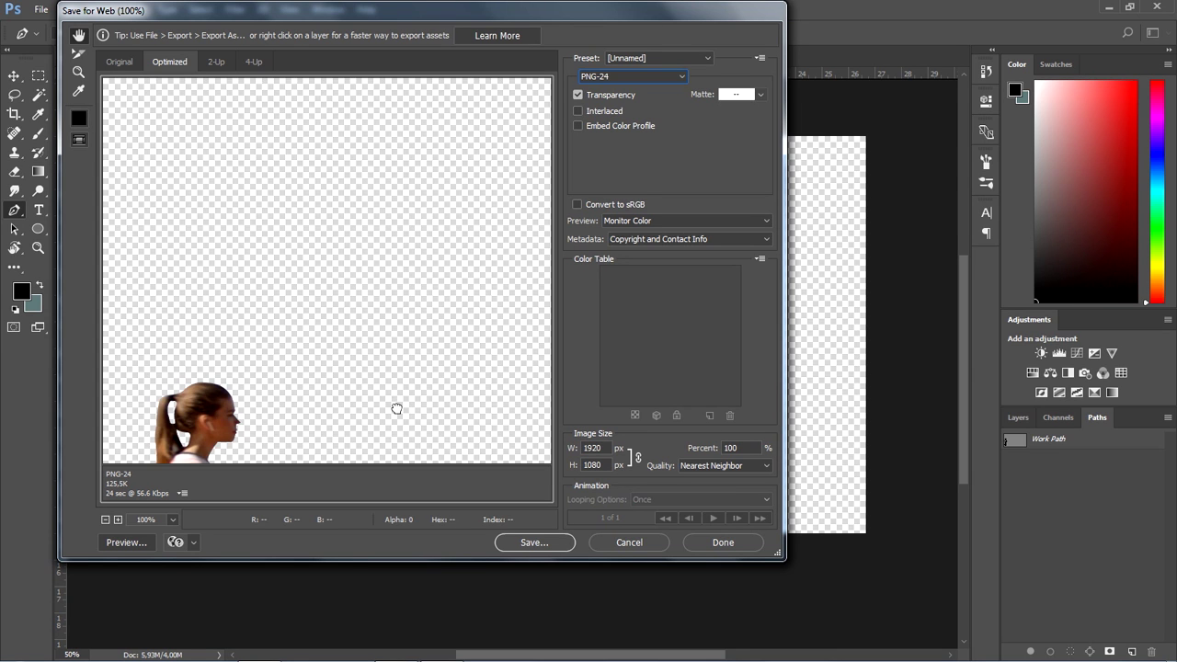
left_click_drag(396, 408, 389, 253)
Save the cutout as photo-1.png into the png video 1 folder.
left_click(527, 541)
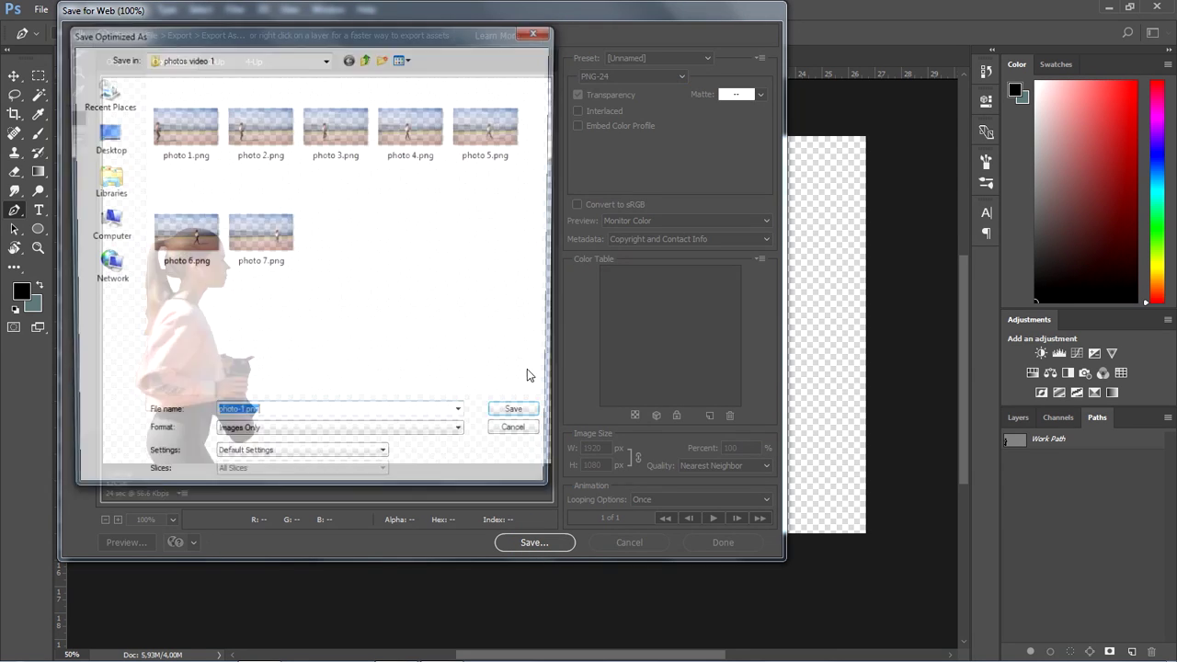
left_click(366, 58)
double_click(180, 113)
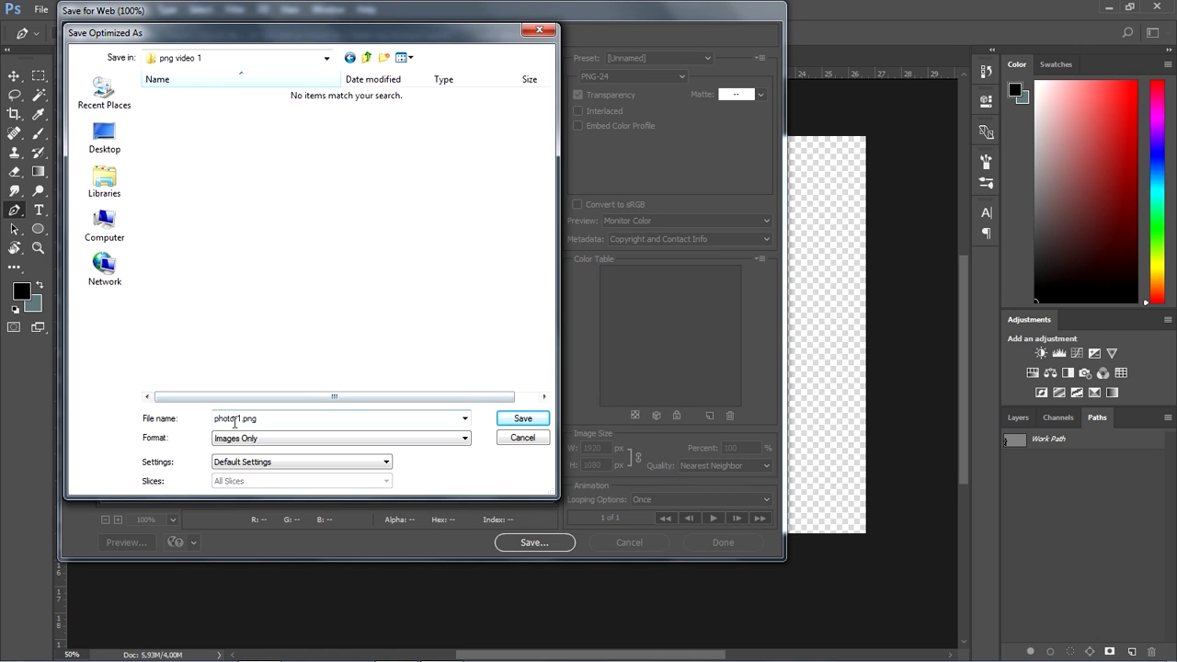
left_click(520, 419)
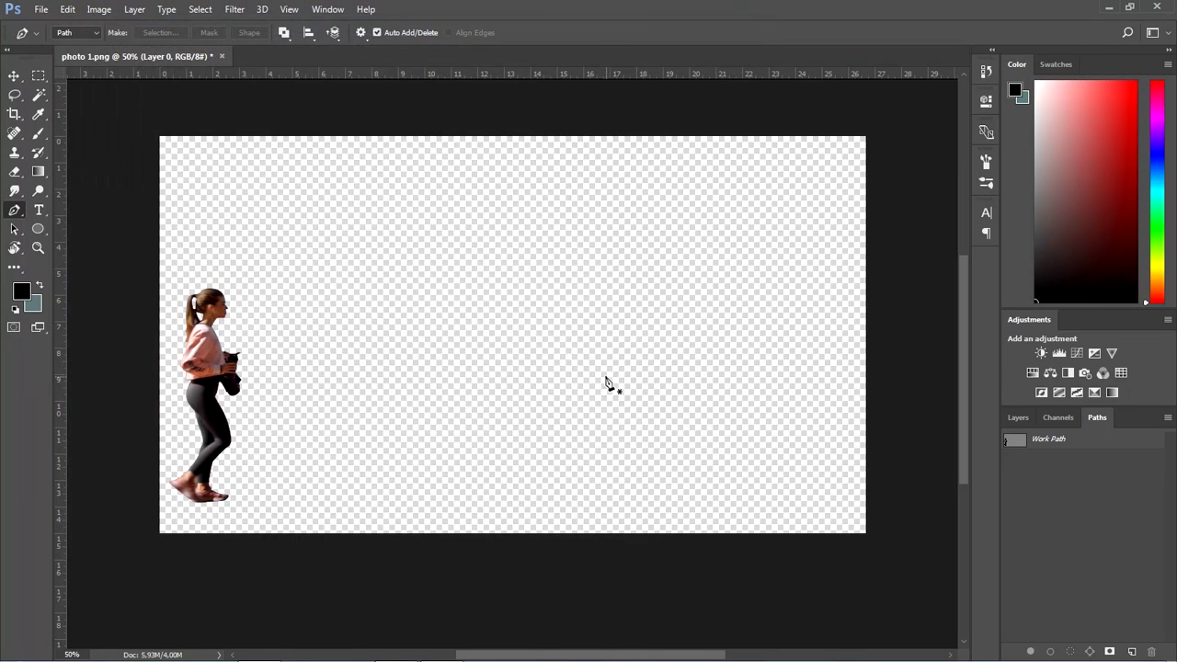
Close photo 1 without saving and open photo 2.png in Photoshop.
key("v")
left_click(191, 56)
left_click(555, 244)
left_click(442, 647)
left_click_drag(269, 92, 331, 361)
Convert the photo 2 Background into an editable Layer 0.
left_click_drag(14, 209, 69, 212)
left_click(321, 356, "ctrl")
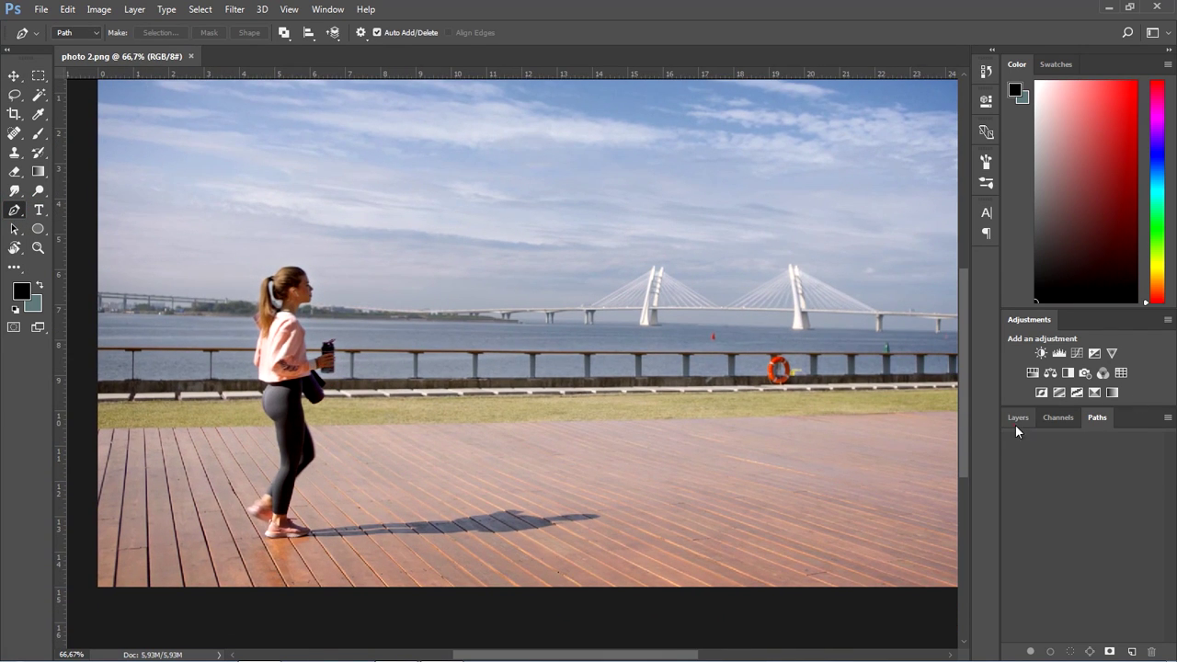
left_click(1017, 418)
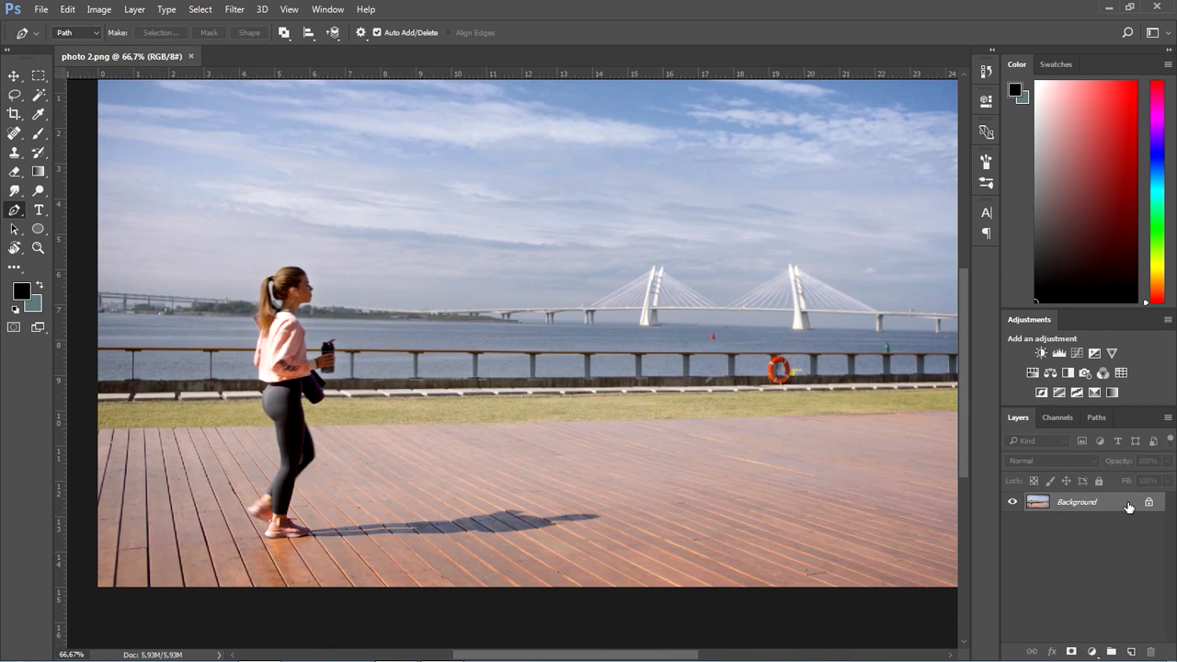
double_click(1121, 506)
left_click(599, 237)
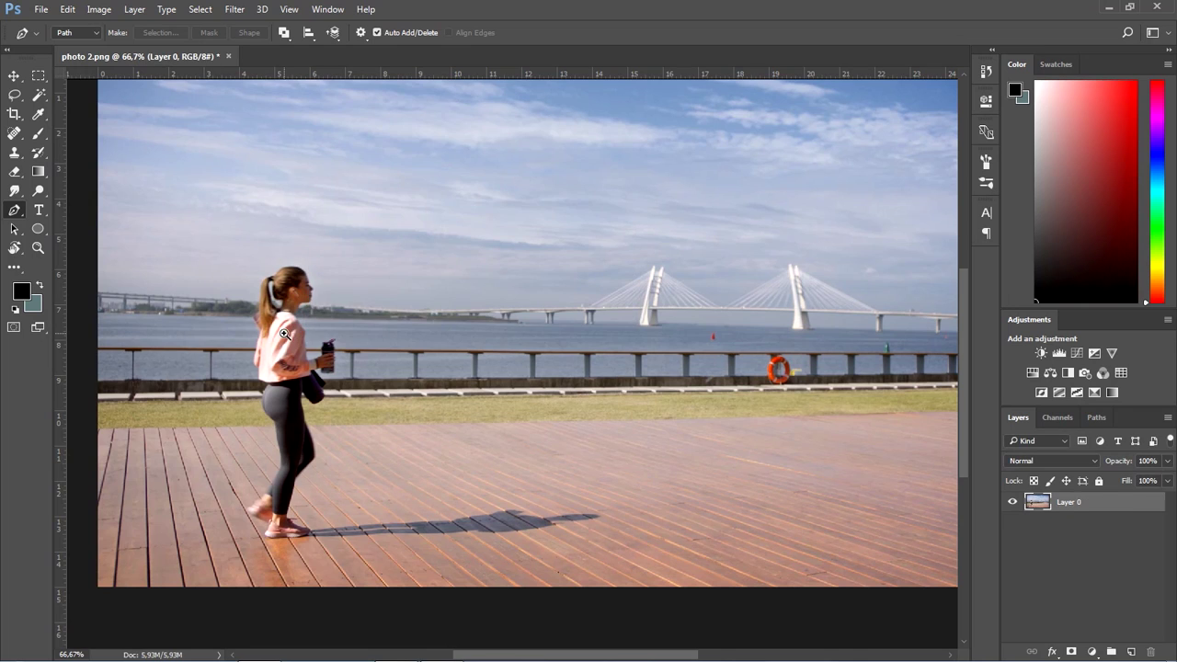
Zoom in on the girl's head and place the first Pen outline point.
left_click(278, 340, "ctrl")
left_click_drag(276, 343, 373, 237)
left_click(373, 238, "ctrl")
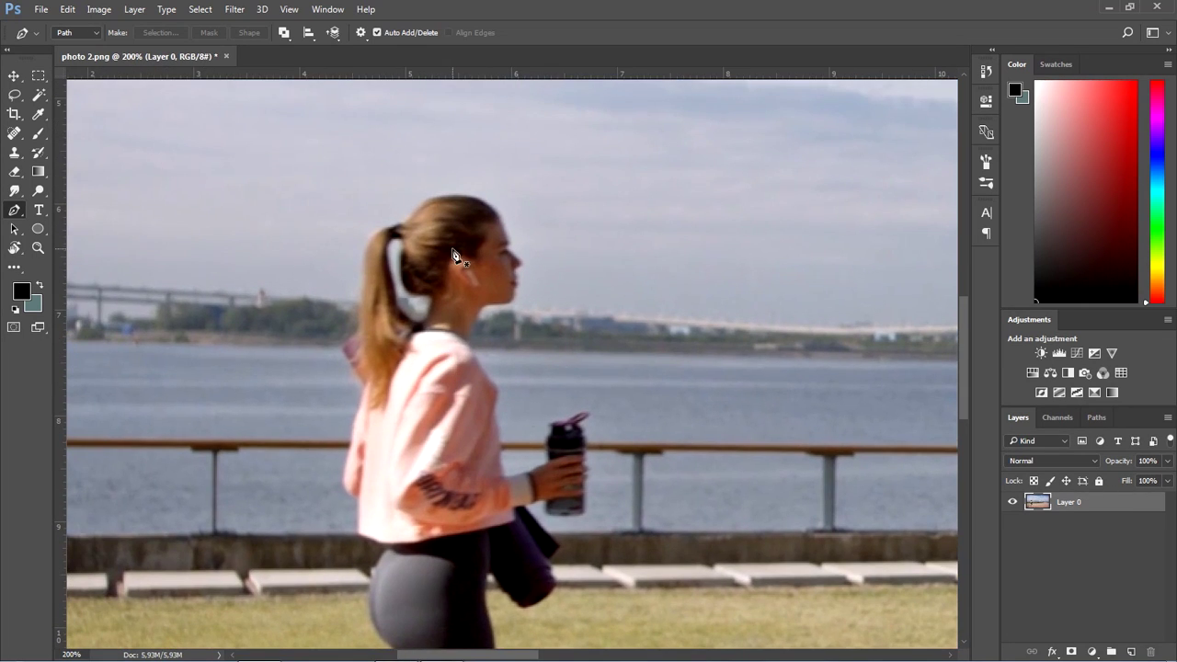
left_click(474, 201)
left_click(473, 201, "ctrl")
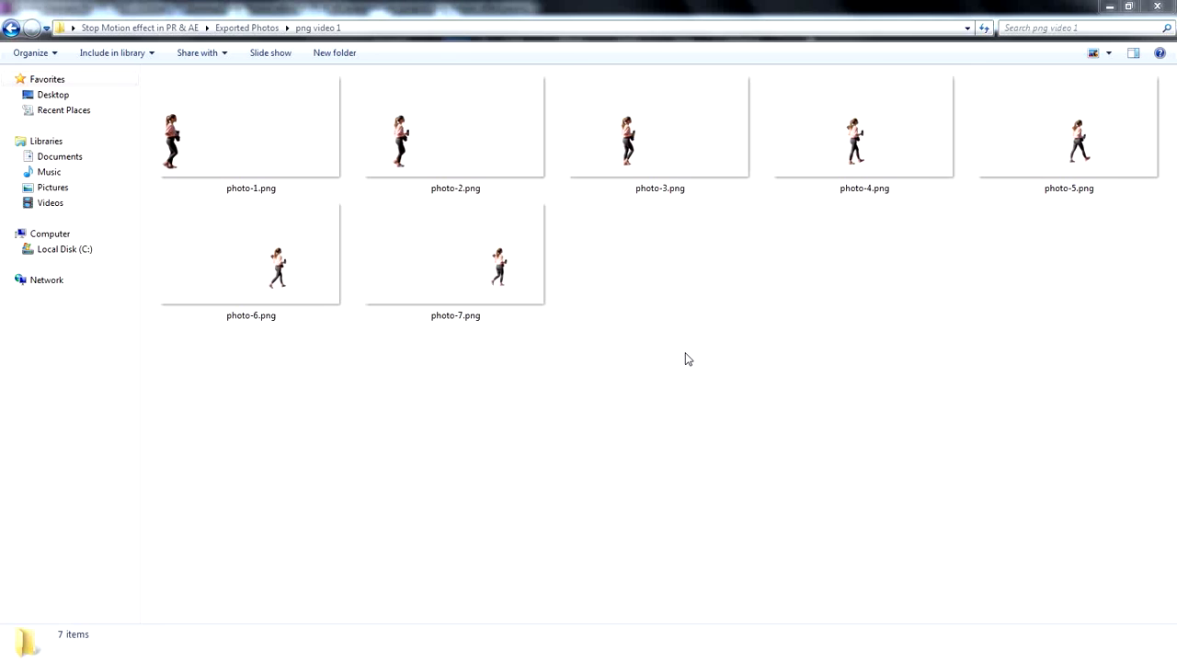
Select the seven exported PNGs and open photo-1.png for preview.
left_click(686, 355)
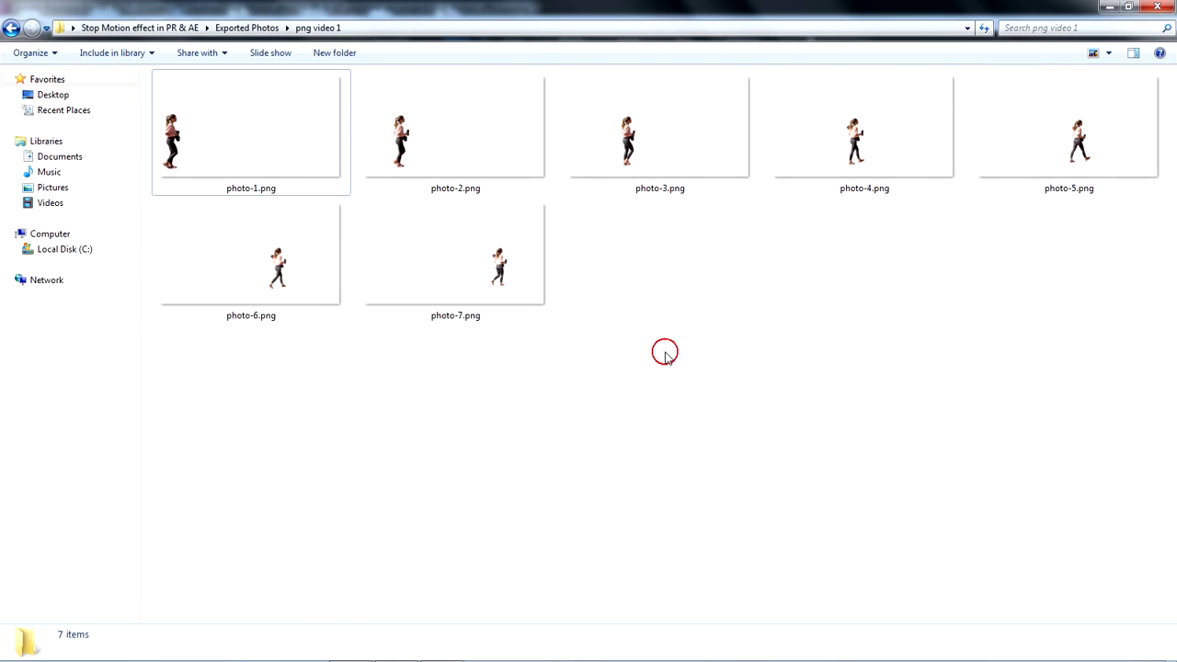
left_click(531, 318)
left_click_drag(983, 386, 225, 156)
double_click(218, 124)
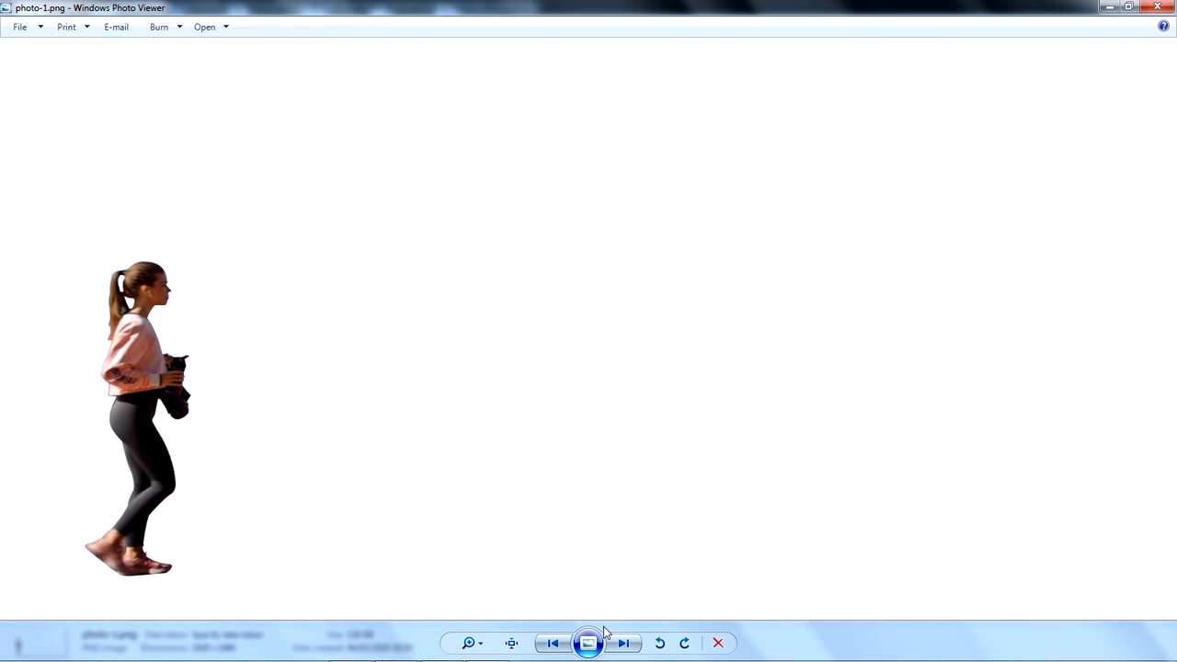
Step through photo-1 to photo-7 in Photo Viewer, close it, and reselect all seven PNGs.
left_click(623, 645)
left_click(623, 644)
left_click(622, 644)
left_click(623, 645)
left_click(623, 645)
left_click(622, 644)
left_click(623, 644)
left_click(623, 645)
left_click(623, 645)
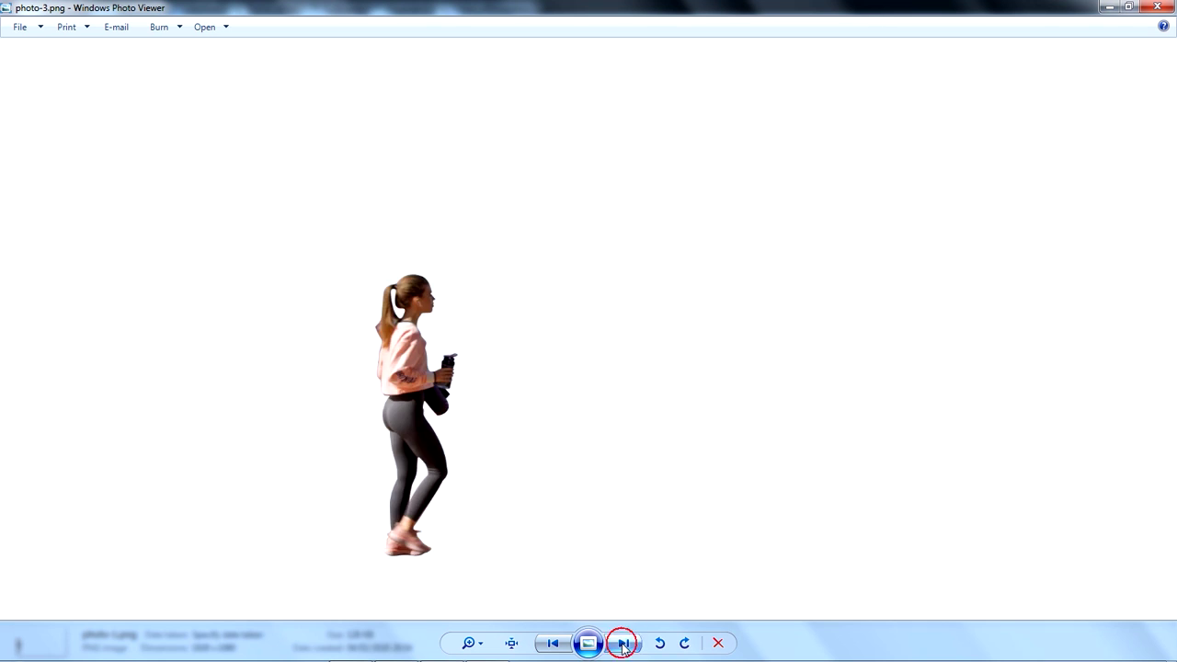
left_click(622, 645)
left_click(1156, 10)
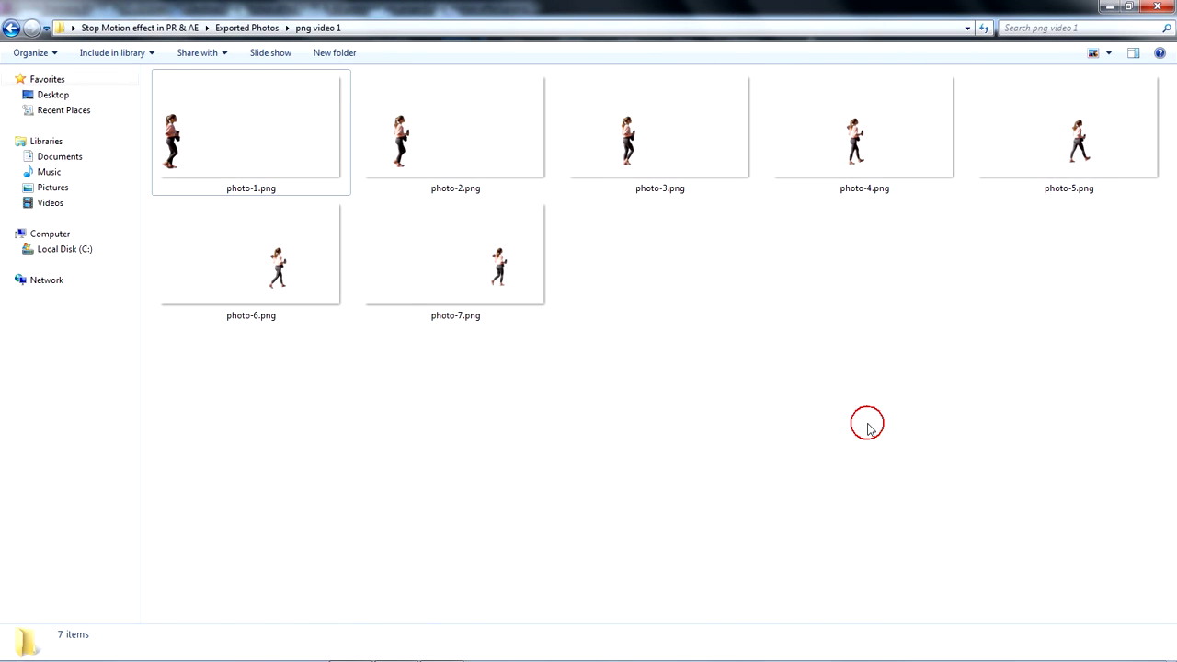
left_click_drag(1117, 305, 141, 592)
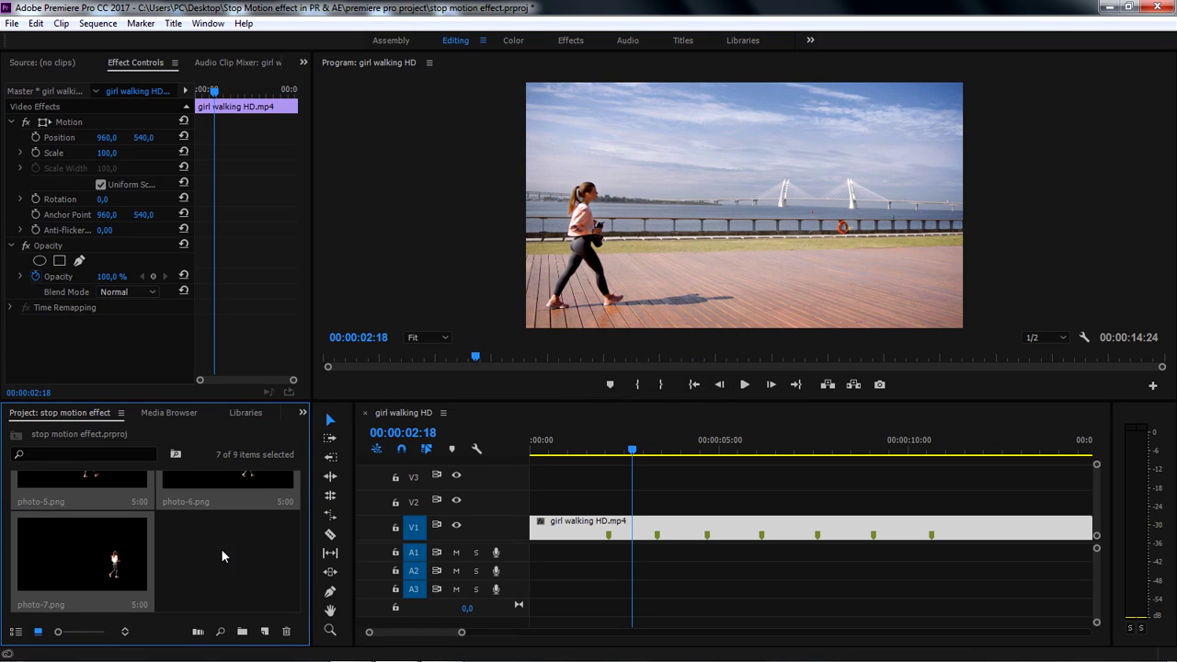
Select photo-1.png in the Project panel and move the playhead to 00:00:07:13.
left_click(262, 564)
scroll(262, 565, "up", 5)
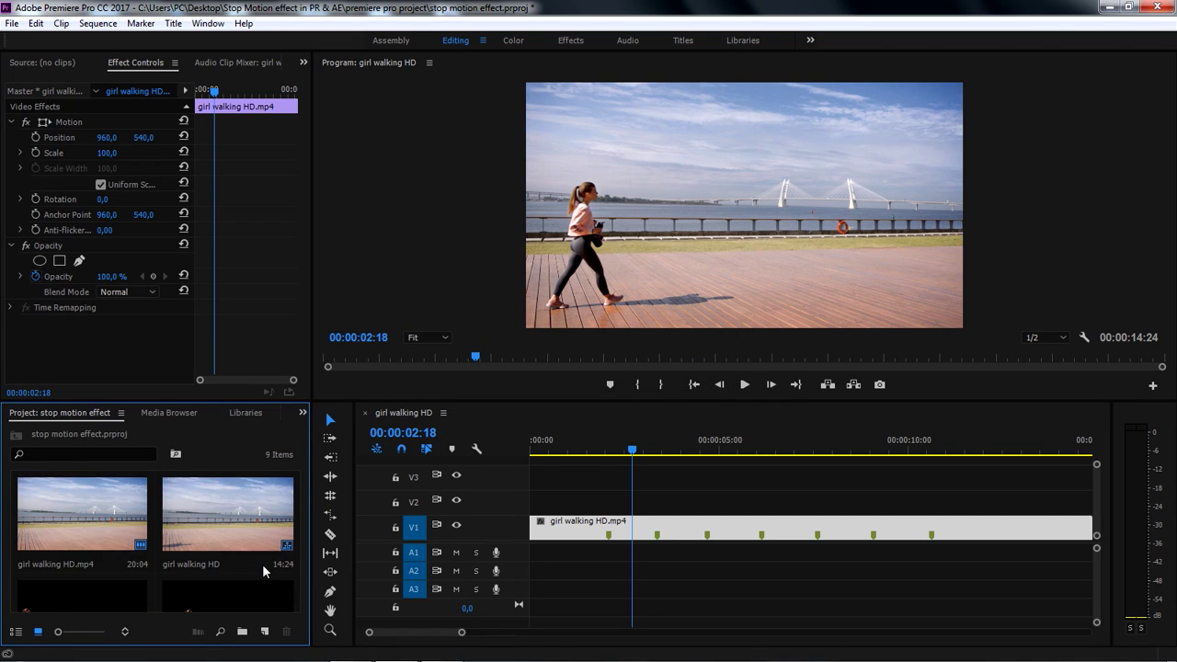
scroll(263, 561, "down", 2)
left_click(81, 513)
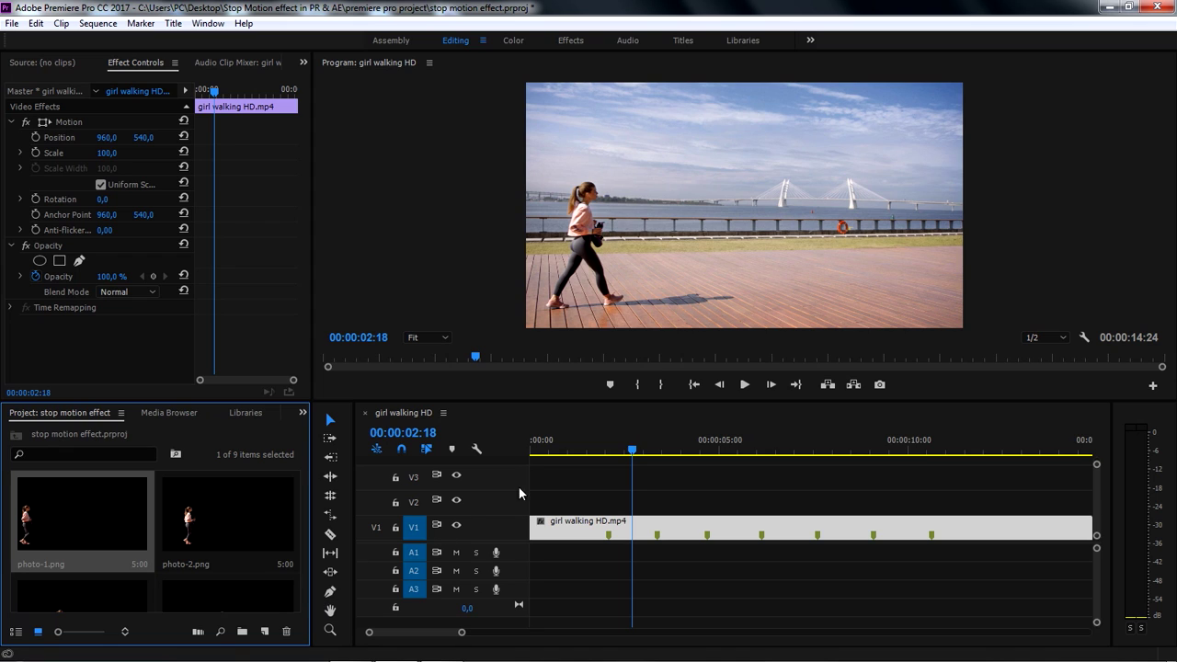
left_click_drag(804, 451, 814, 469)
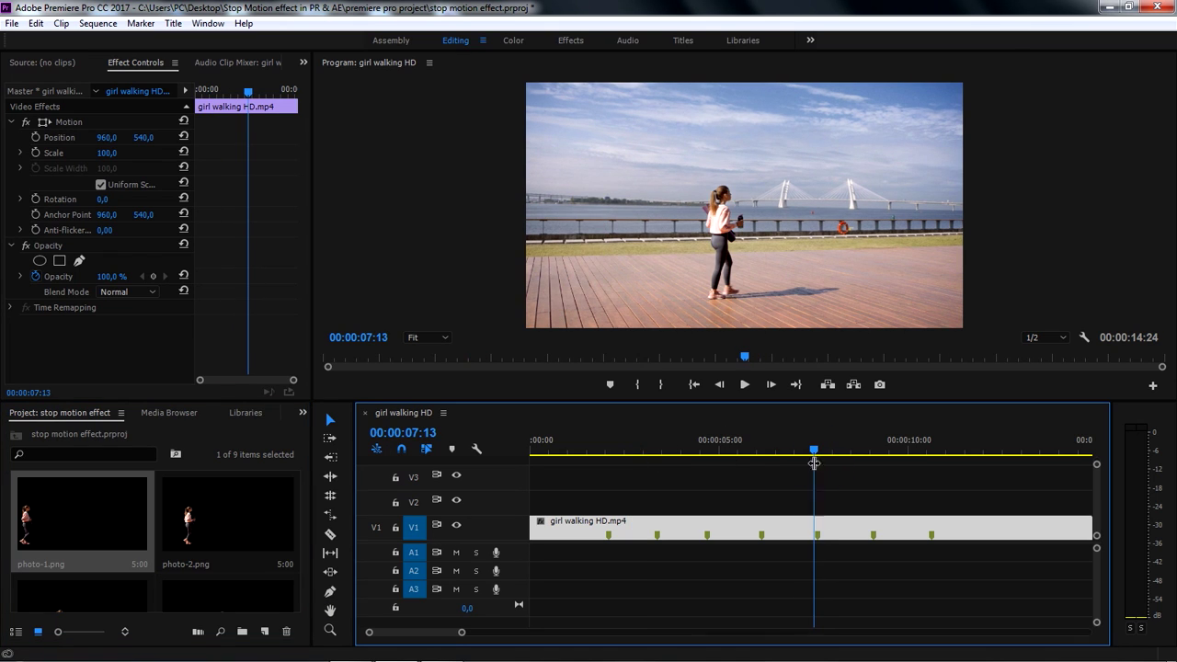
Place photo-1.png on V2, extend it to the walking clip's end, and add photo-2.png on V3.
left_click_drag(76, 516, 614, 511)
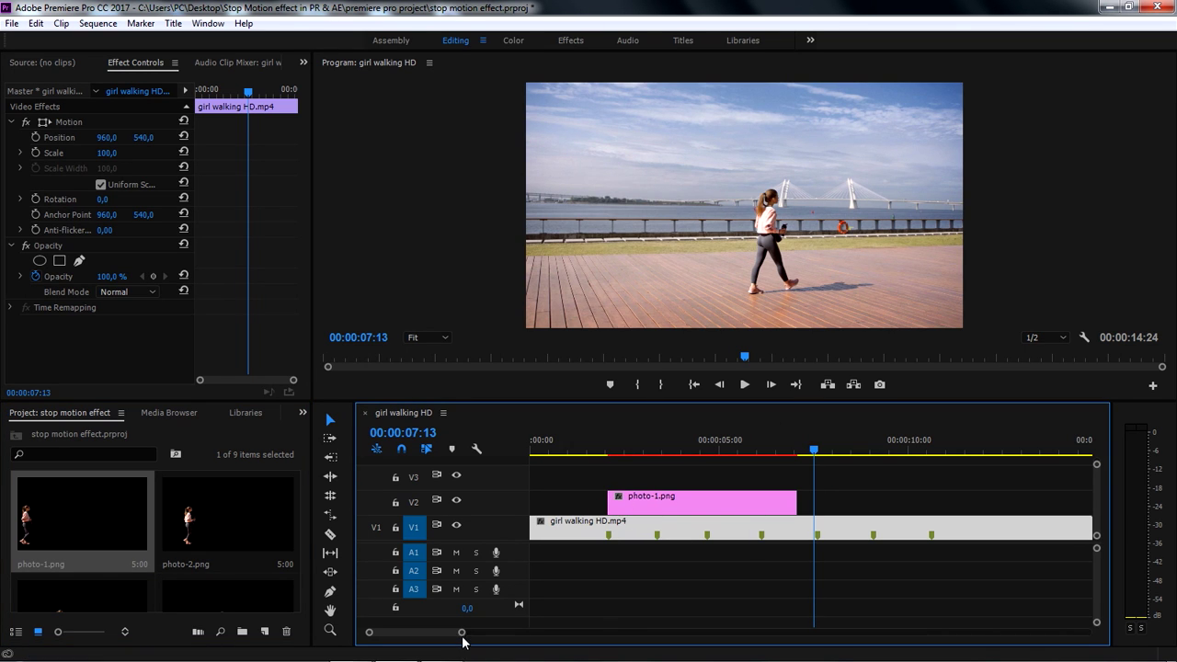
left_click_drag(465, 636, 488, 635)
left_click_drag(700, 501, 890, 497)
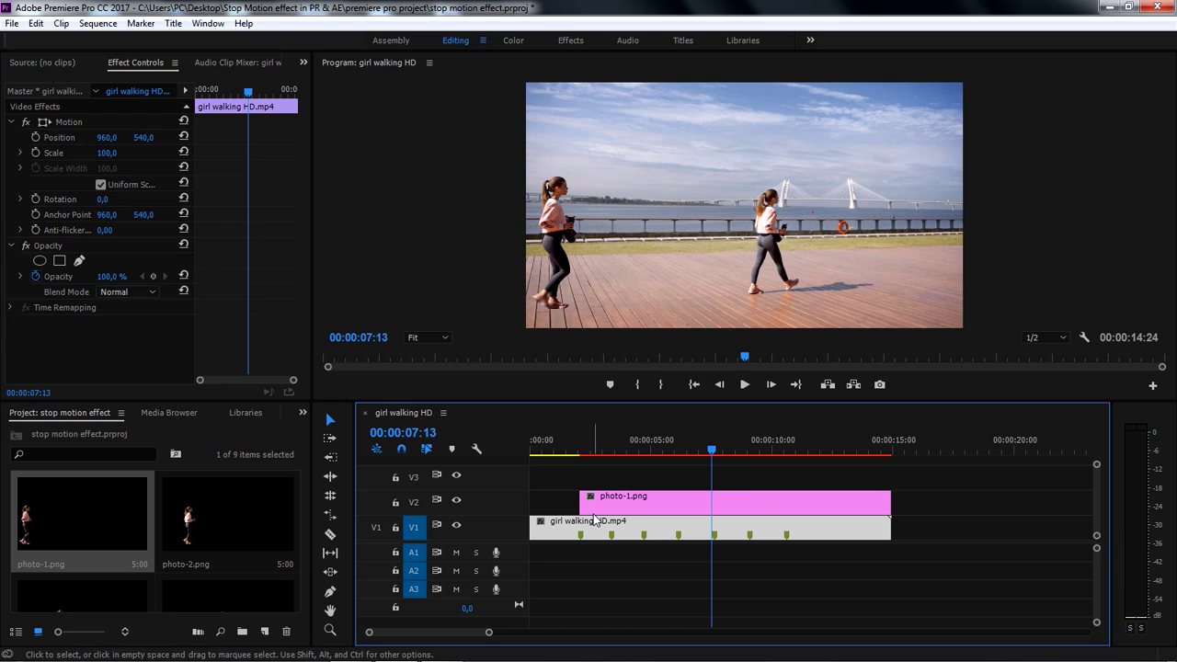
left_click(285, 574)
left_click_drag(221, 517, 890, 478)
Add photo-3.png and photo-4.png on higher tracks, extending photo-4 to the clip's end.
left_click_drag(830, 401, 830, 354)
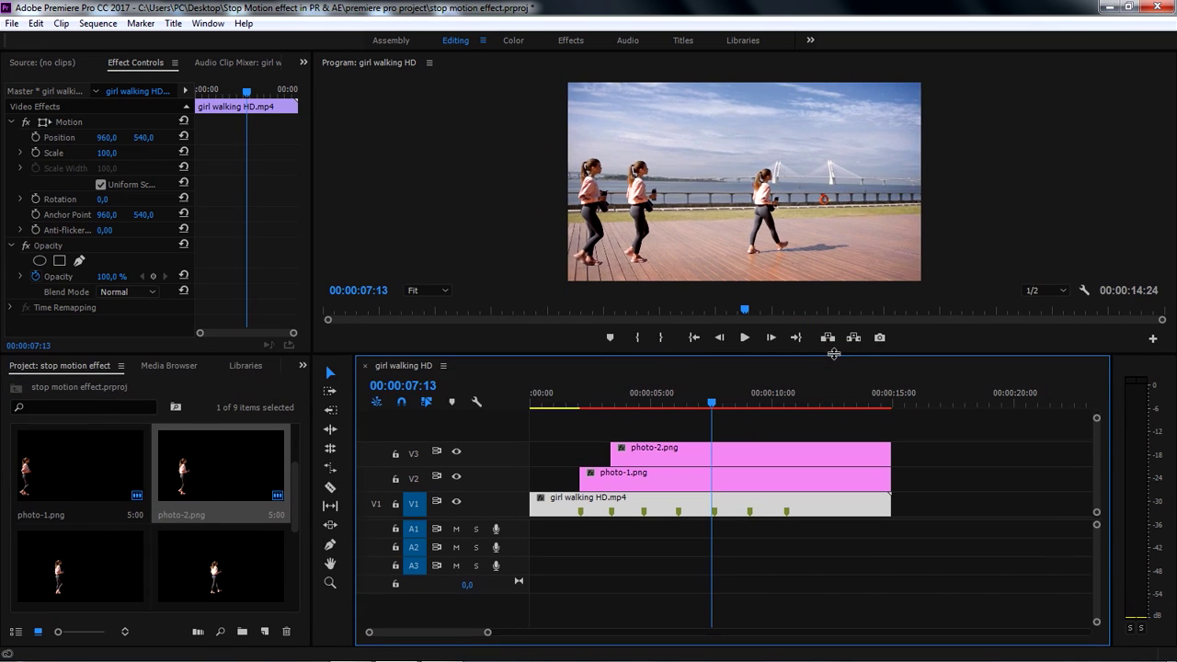
left_click_drag(81, 564, 648, 432)
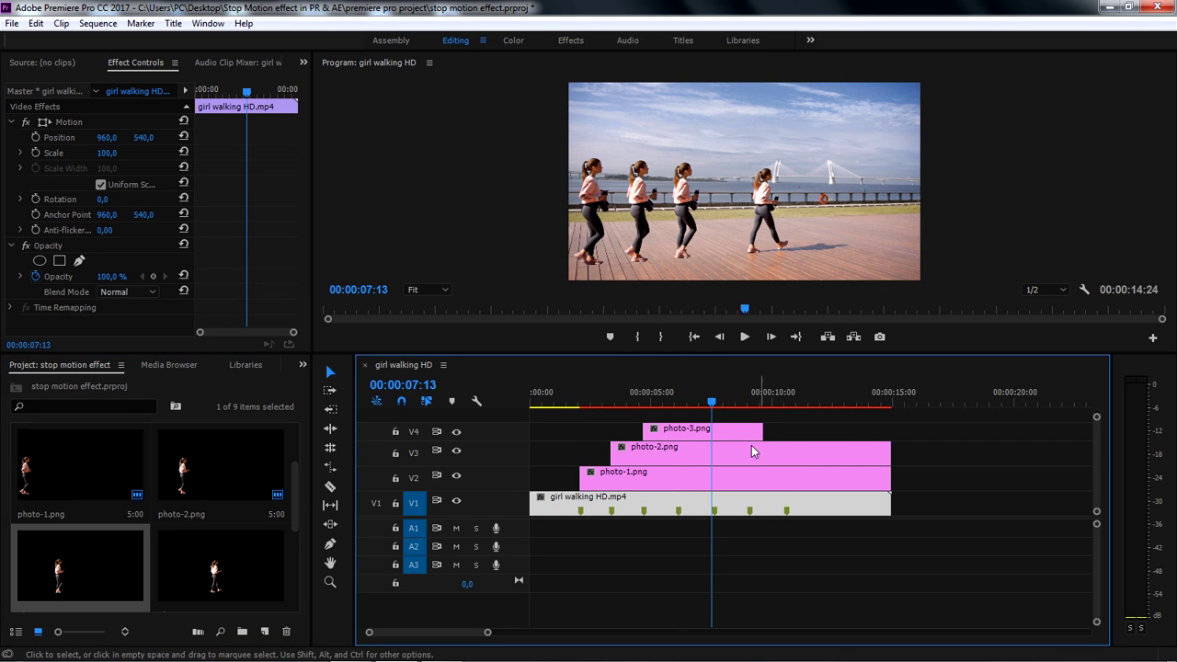
scroll(294, 508, "down", 2)
left_click_drag(210, 483, 722, 421)
left_click_drag(832, 413, 891, 421)
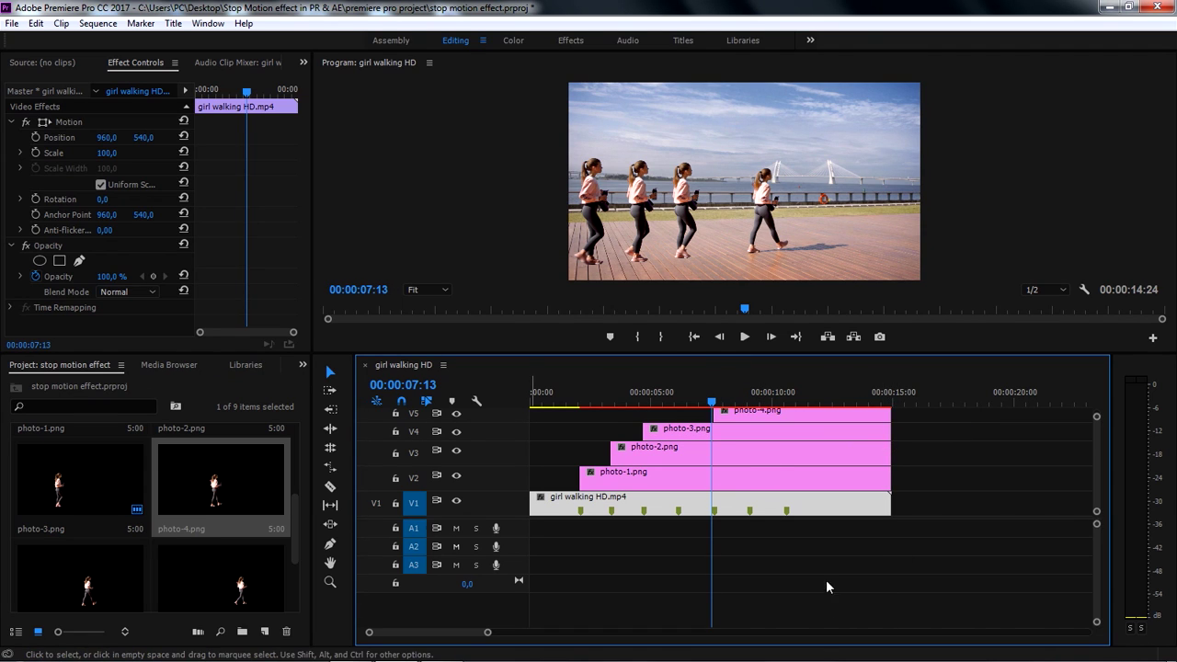
left_click_drag(1098, 512, 1099, 405)
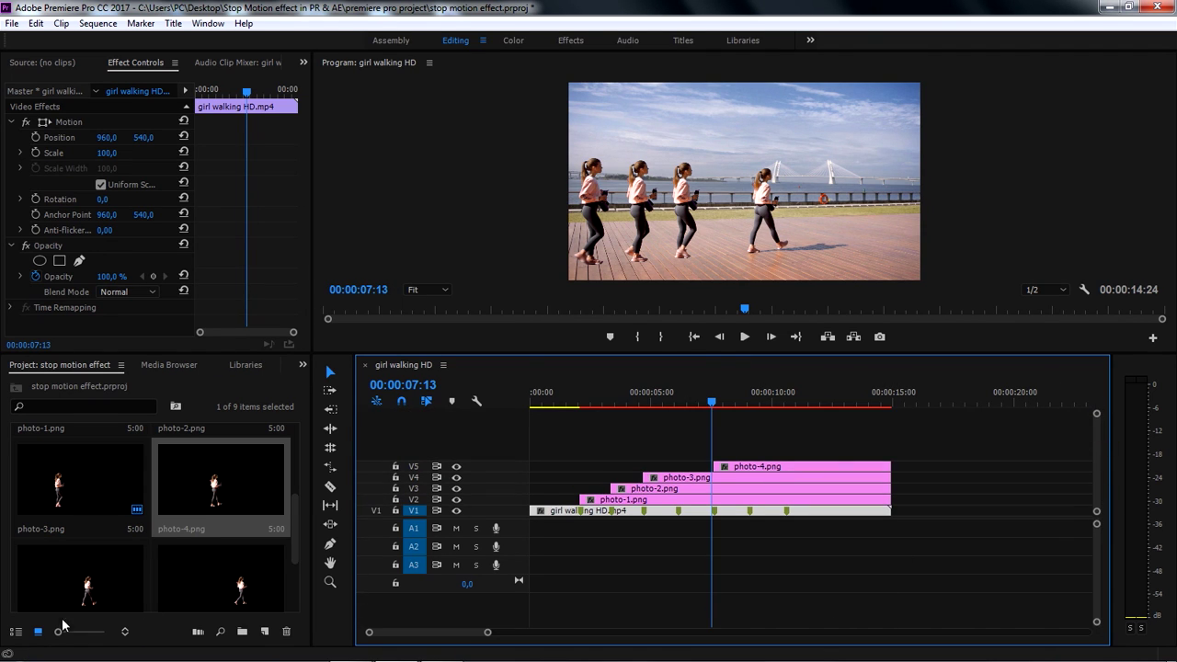
Place photo-5.png and photo-6.png on new tracks and extend photo-5 to the 15-second mark.
left_click_drag(299, 524, 297, 543)
left_click_drag(120, 534, 757, 448)
left_click_drag(870, 449, 891, 449)
left_click_drag(221, 519, 694, 467)
left_click_drag(854, 466, 890, 466)
left_click_drag(782, 450, 746, 450)
left_click_drag(712, 406, 559, 403)
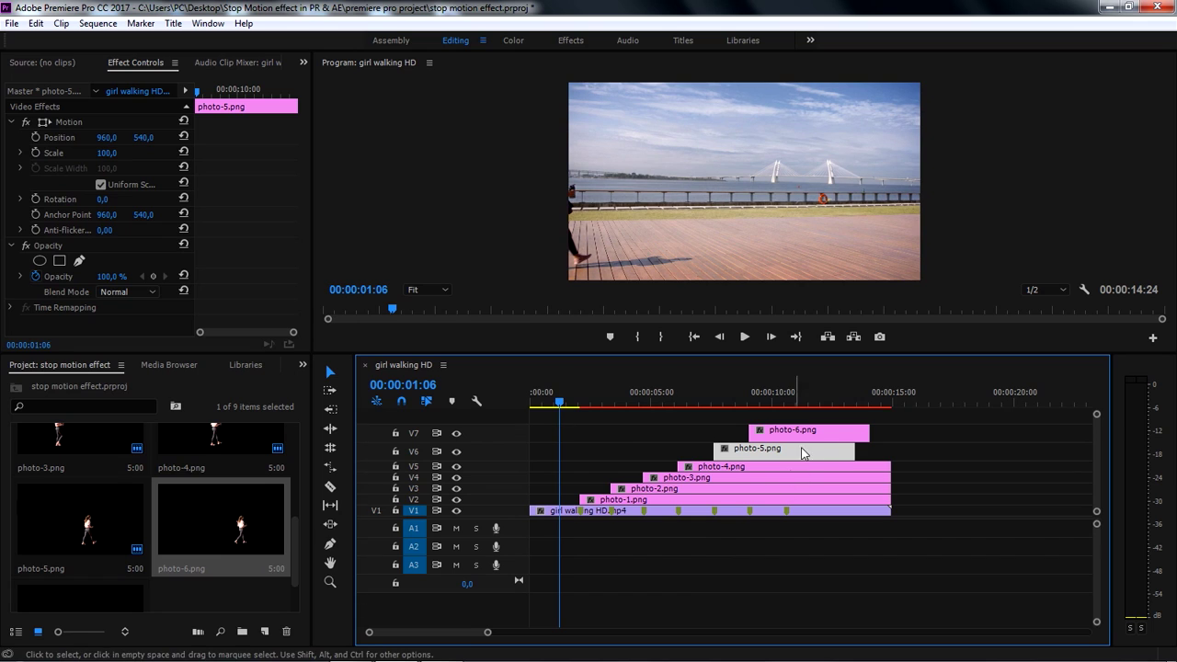
left_click_drag(849, 451, 890, 432)
Add photo-7.png on V8 ending at 15 seconds and enlarge the Program monitor.
scroll(78, 570, "down", 2)
left_click_drag(78, 570, 789, 414)
left_click_drag(909, 414, 887, 419)
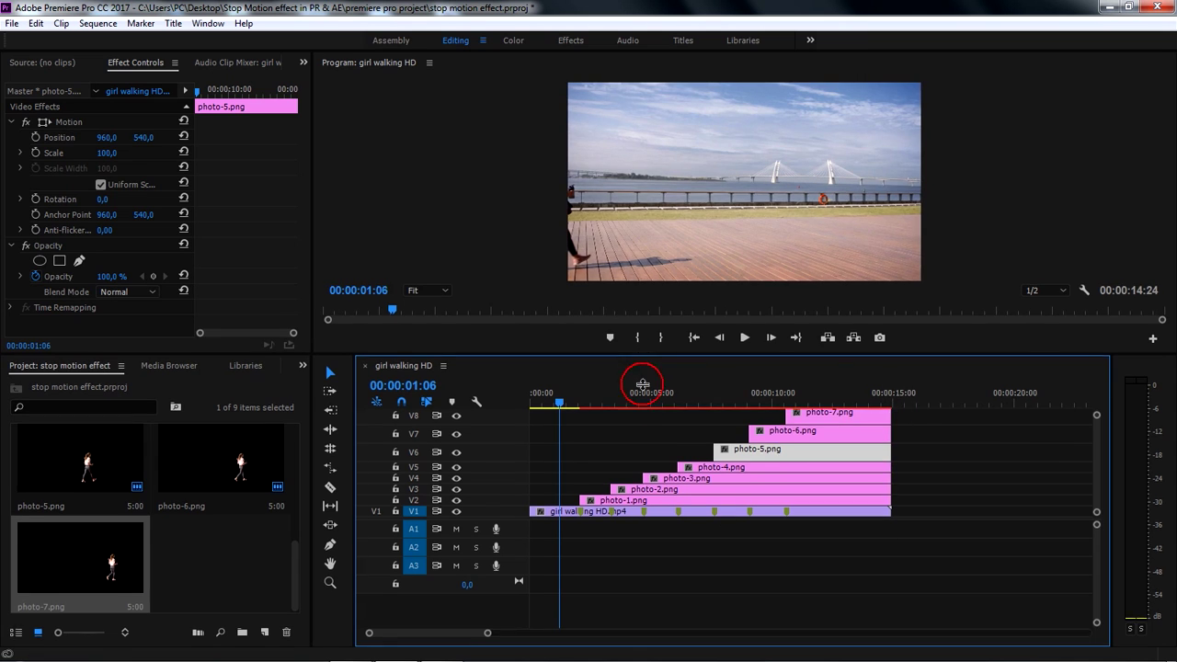
left_click_drag(644, 353, 589, 429)
left_click_drag(580, 456, 597, 502)
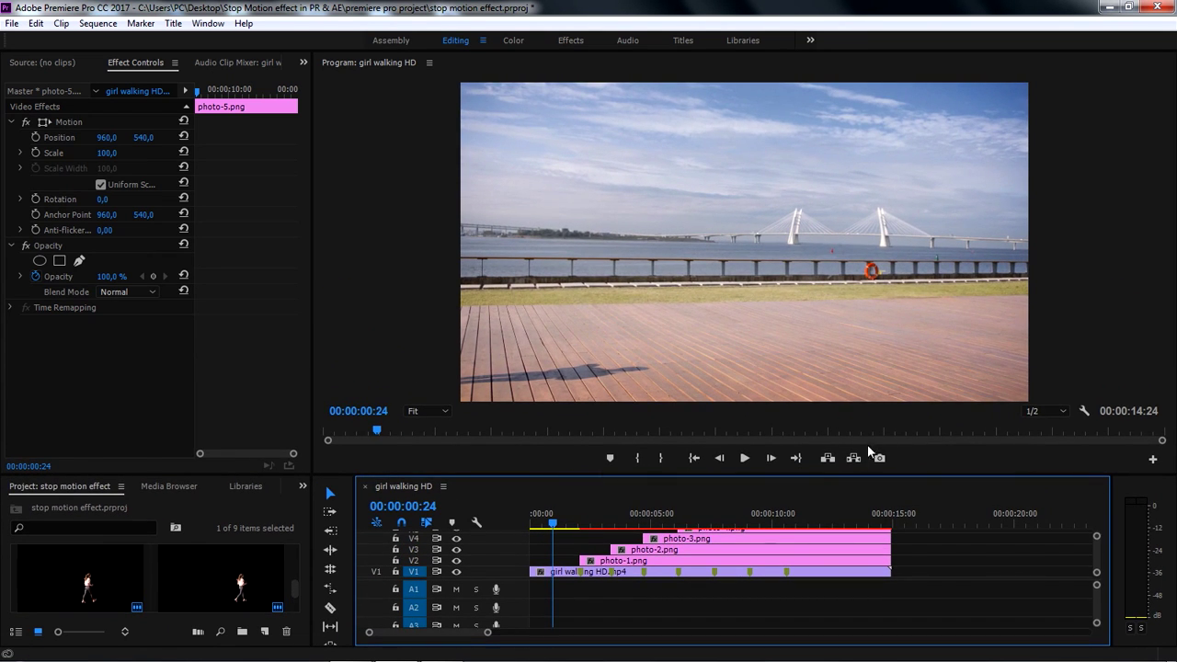
Play back the sequence to preview the staggered photo copies.
key("space")
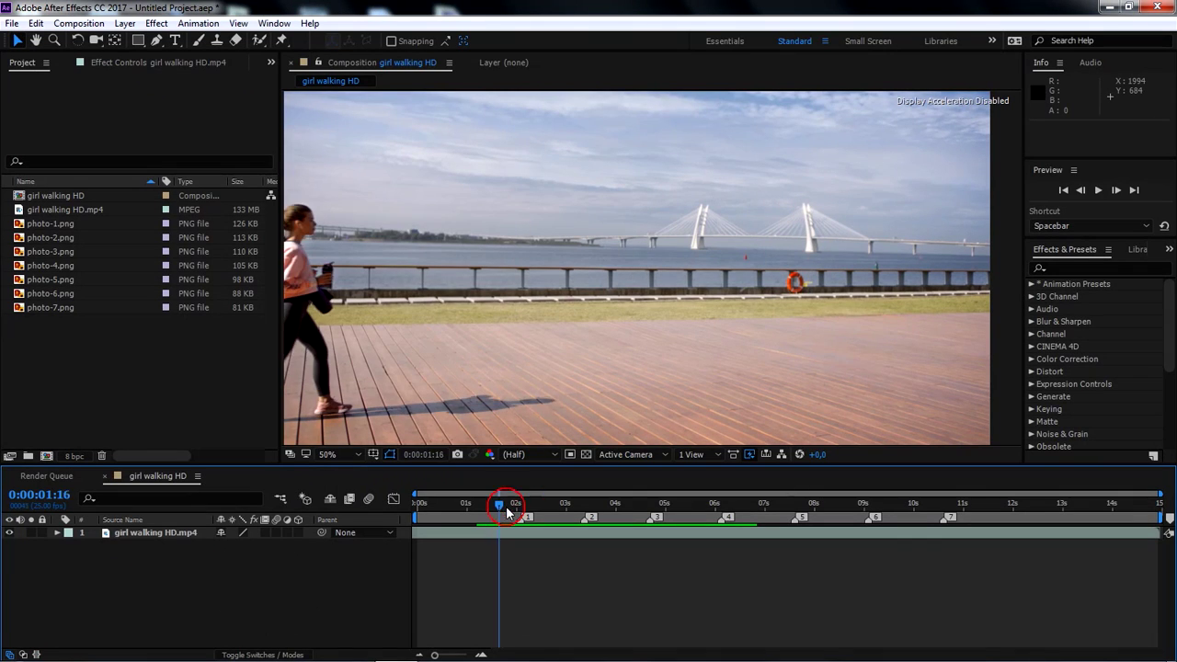
Search 'camer' in Effects & Presets and apply 3D Camera Tracker to the walking footage layer.
left_click(182, 533)
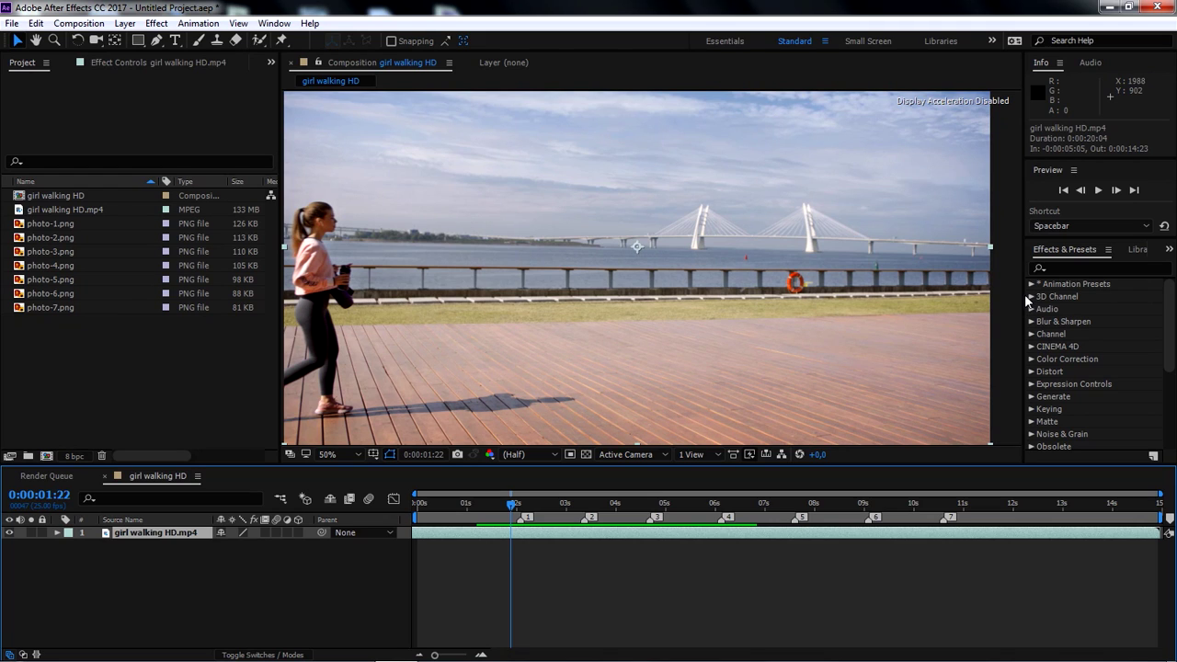
left_click_drag(1010, 298, 987, 295)
left_click(1053, 269)
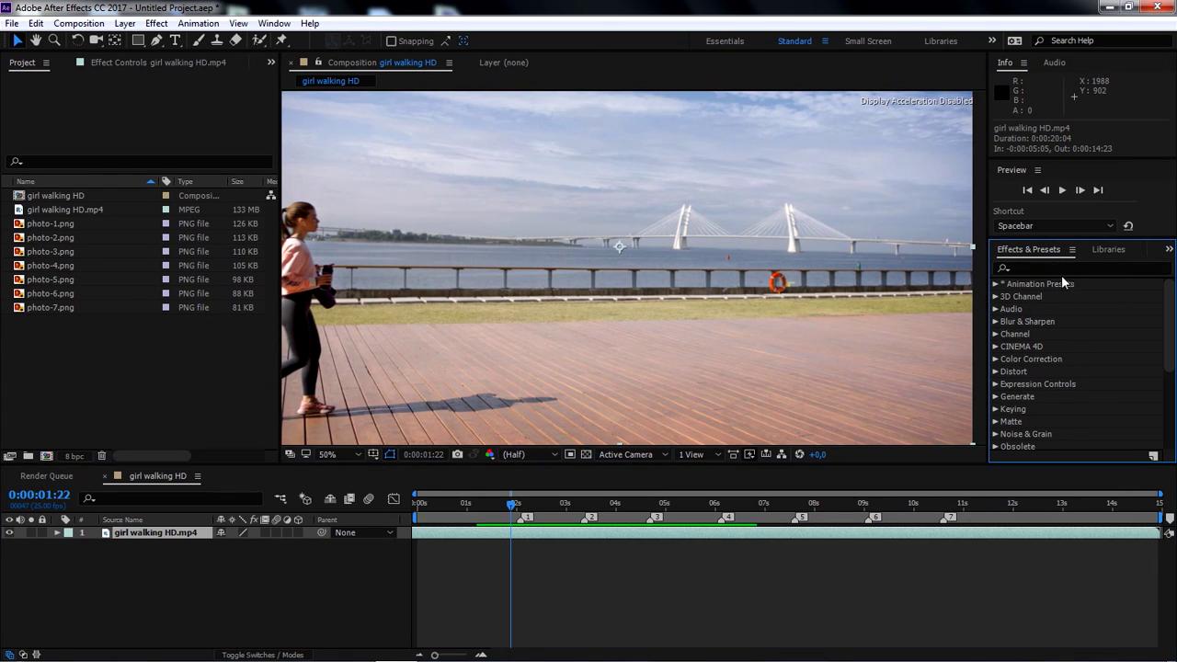
type("camera")
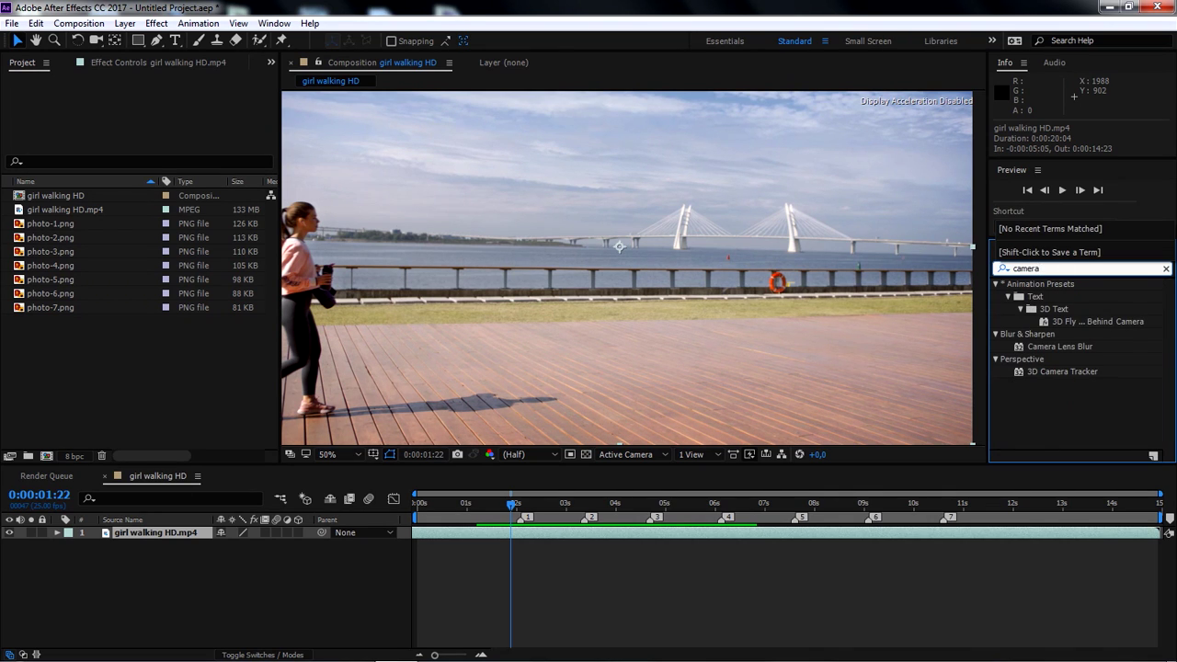
left_click_drag(1080, 370, 163, 539)
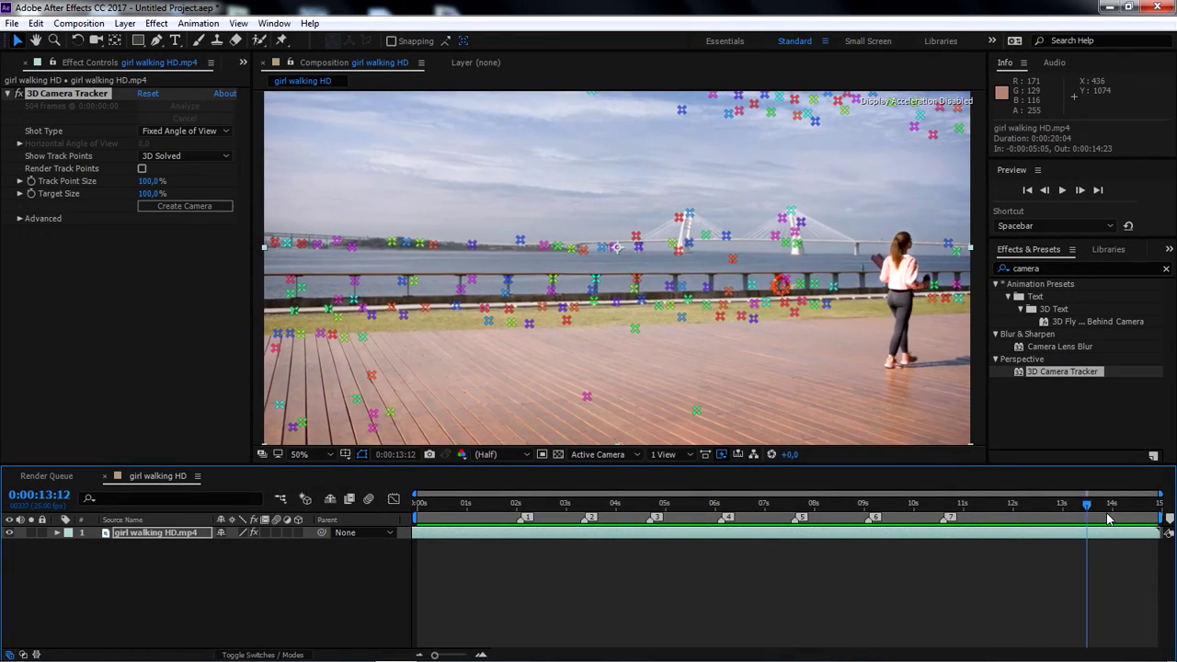
From floor track points at an early frame, create Track Null 1 and the 3D Tracker Camera.
left_click_drag(762, 505, 499, 507)
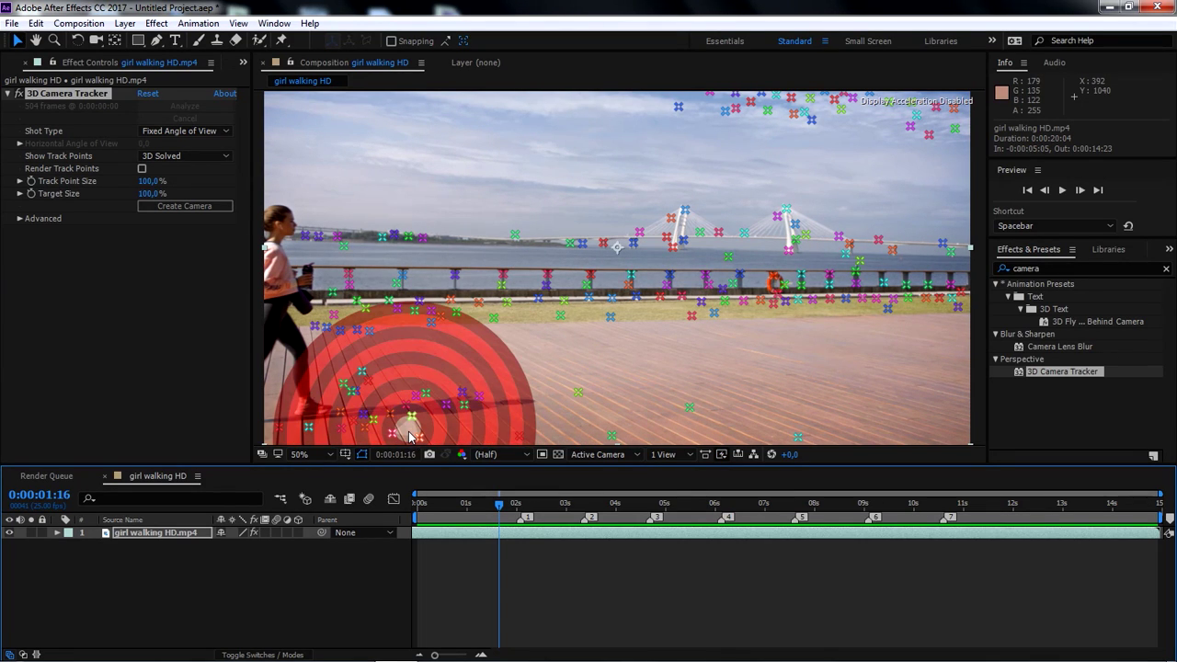
right_click(409, 435)
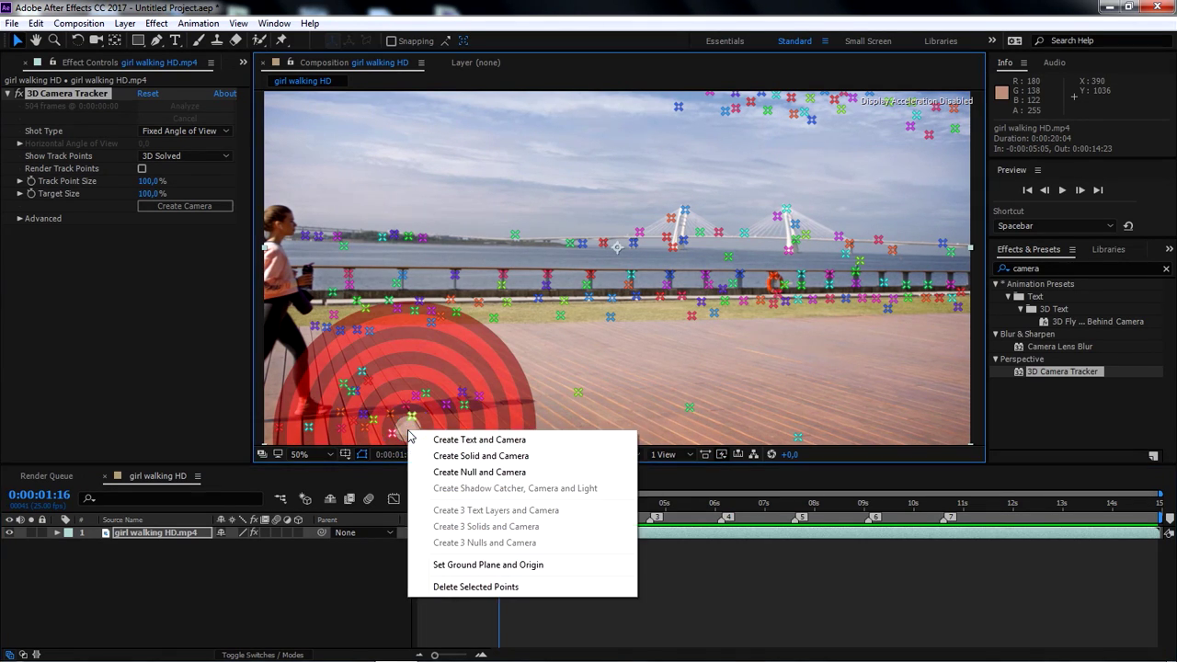
left_click(514, 472)
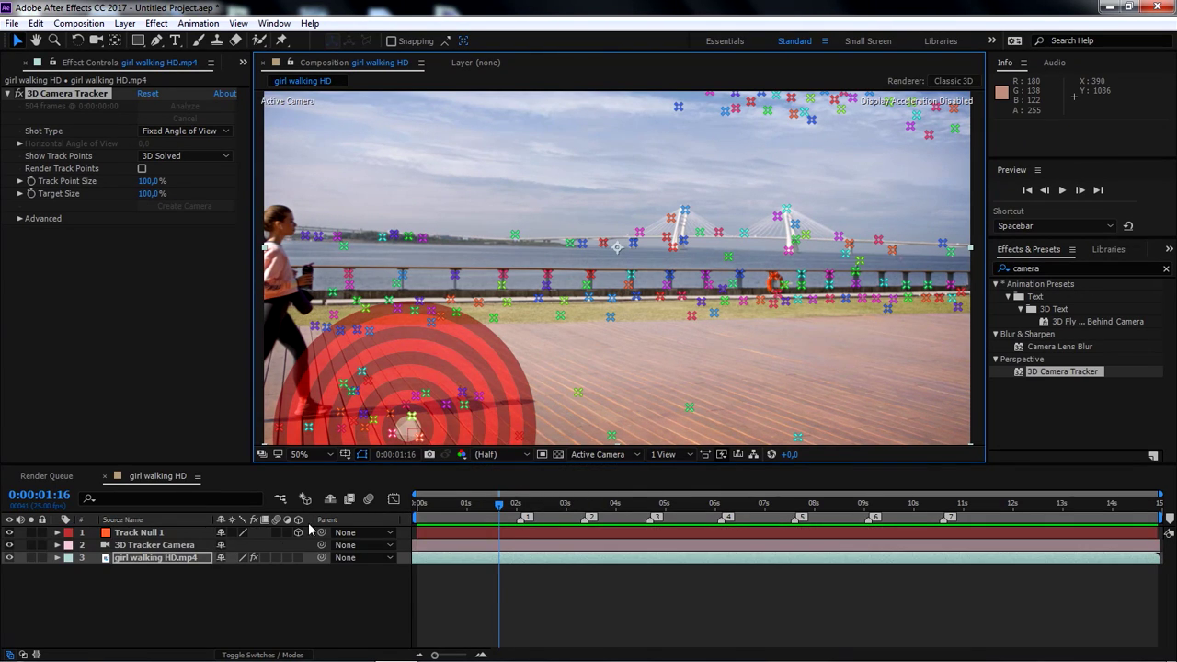
left_click(155, 546)
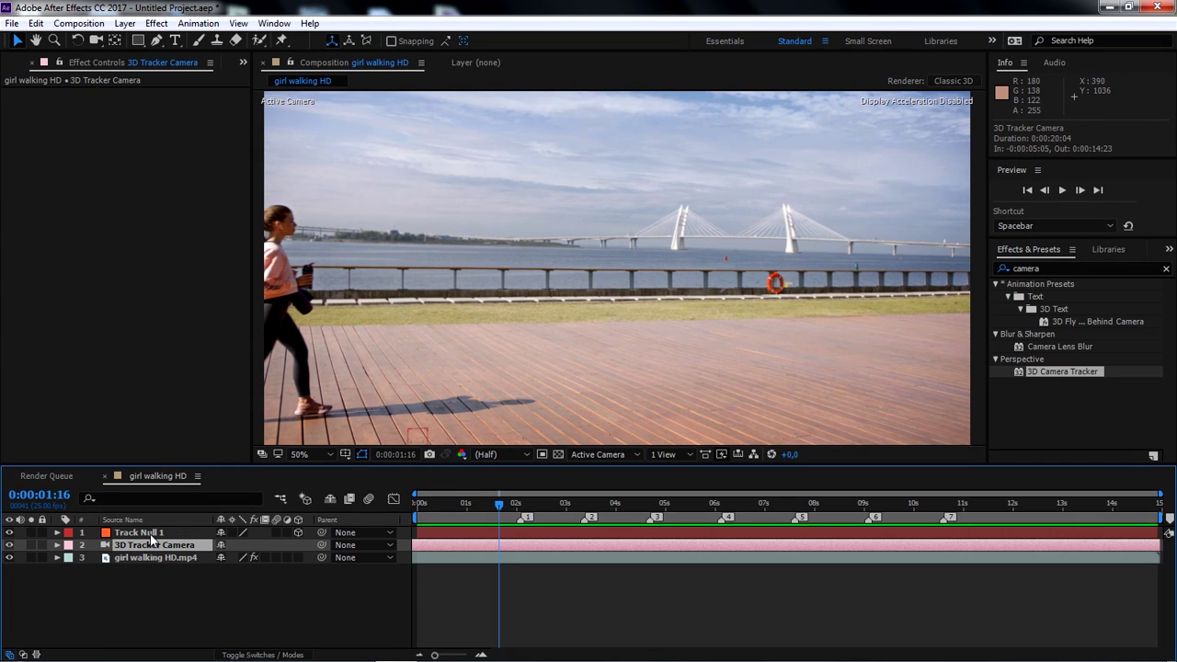
left_click(148, 533)
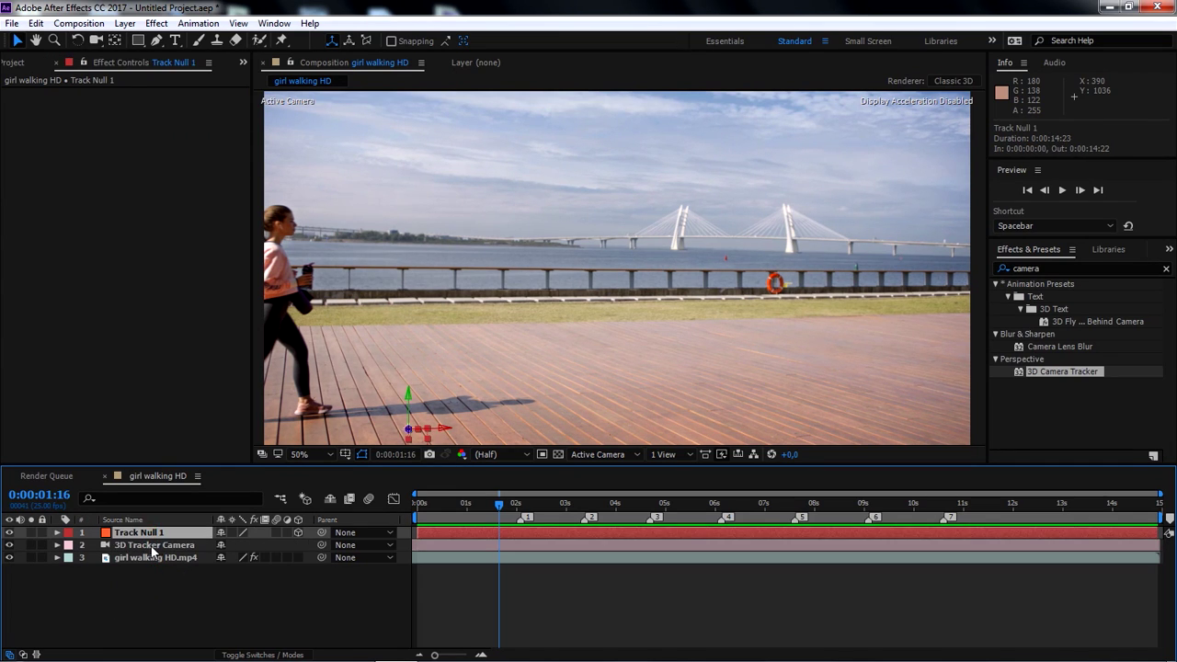
left_click(154, 547)
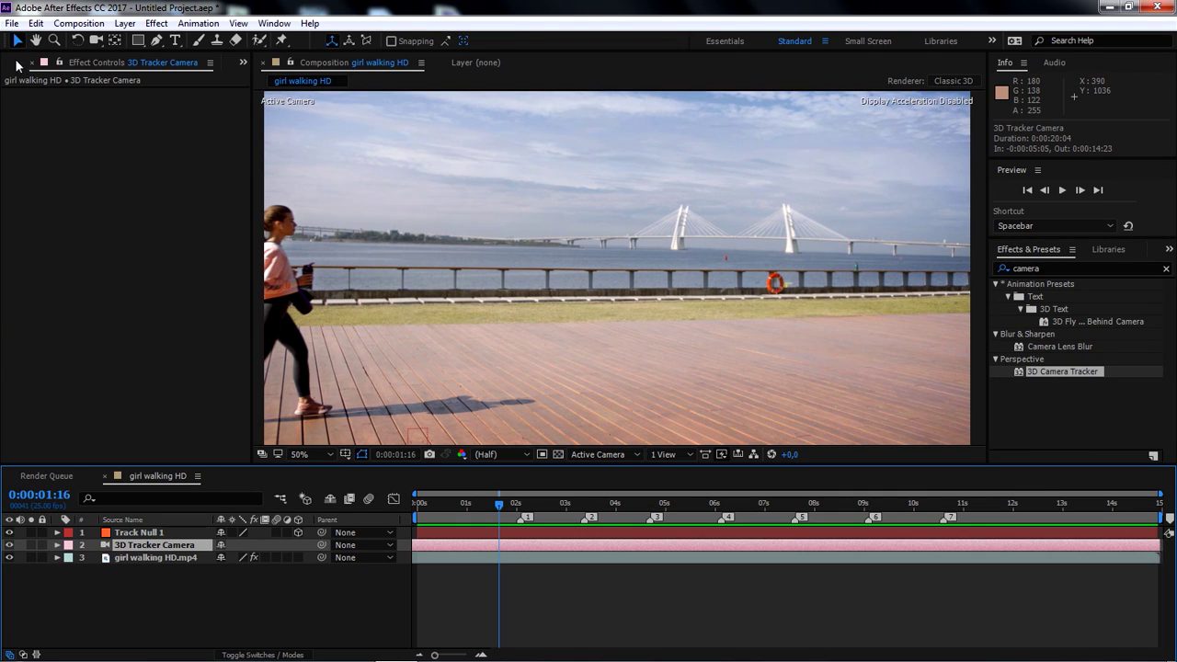
left_click(18, 64)
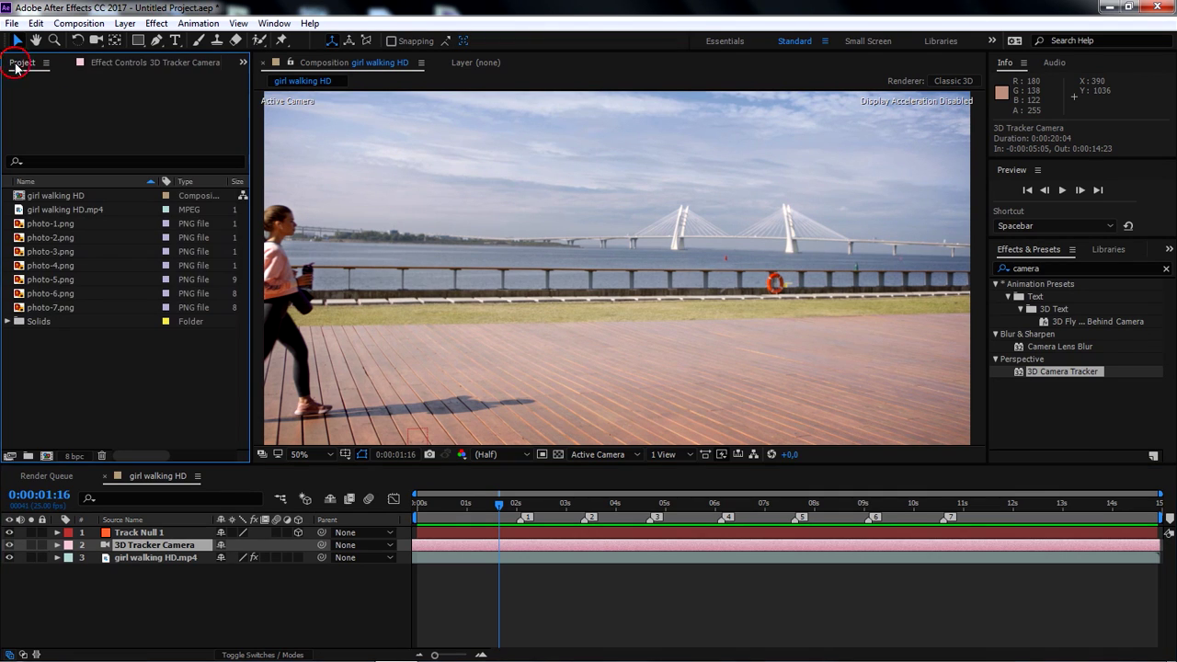
Add photo-1.png to the composition above the null, starting at marker 1 (0:00:02:02).
left_click(56, 224)
left_click_drag(75, 225, 151, 528)
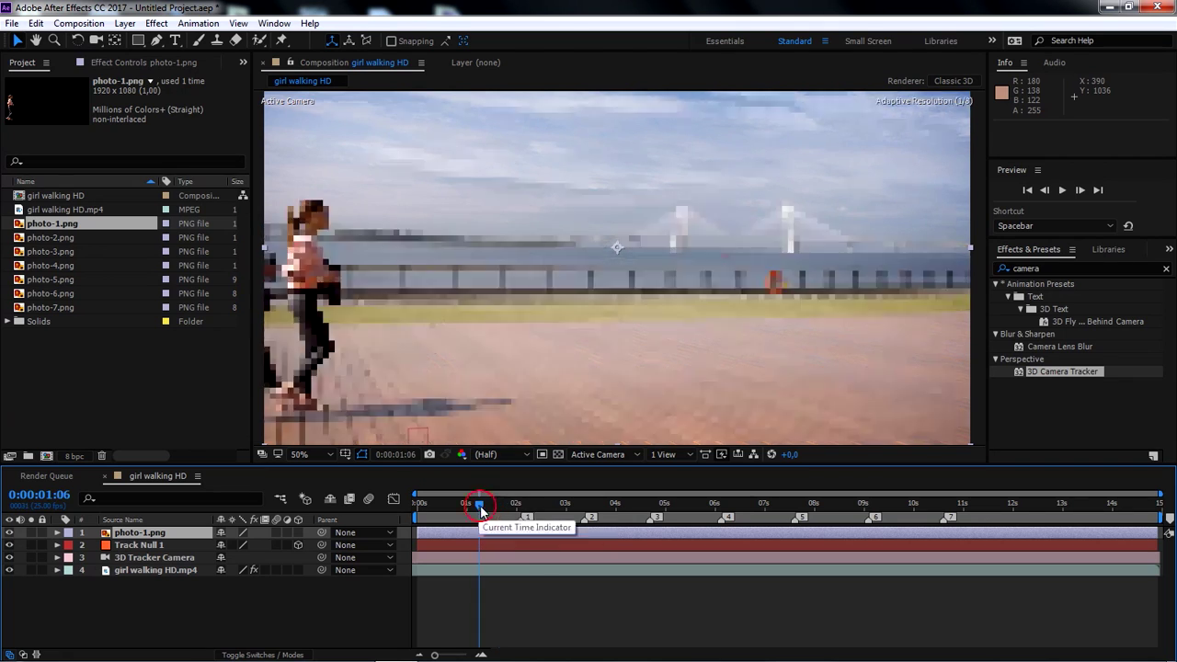
left_click_drag(501, 505, 520, 522)
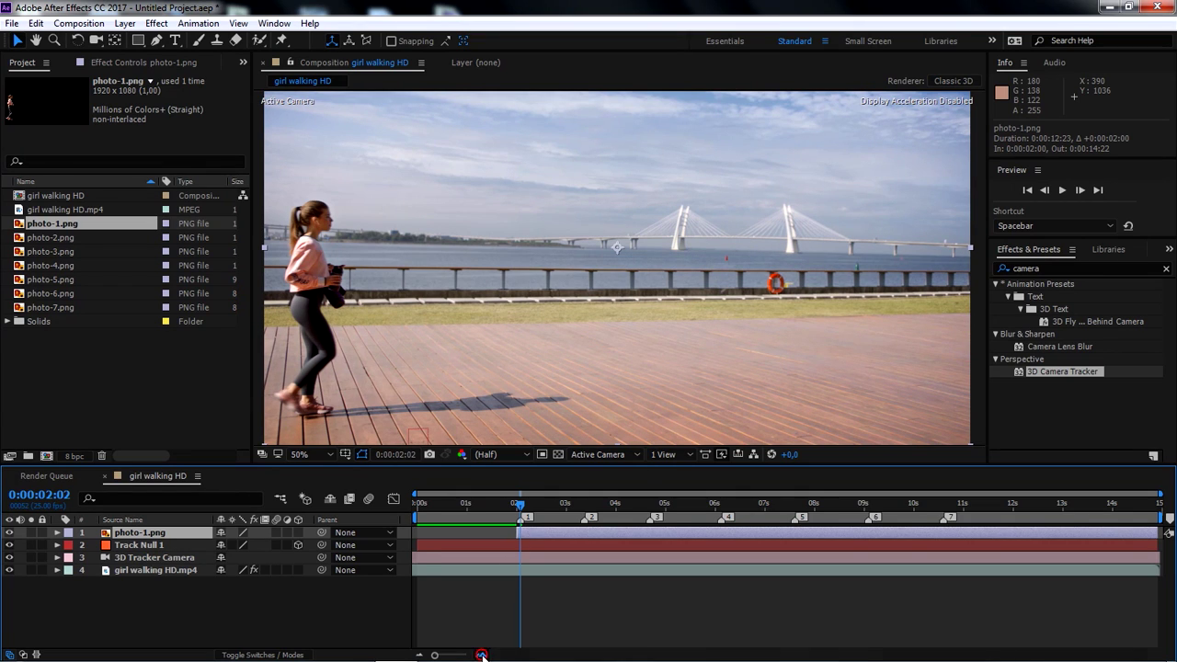
left_click(480, 654)
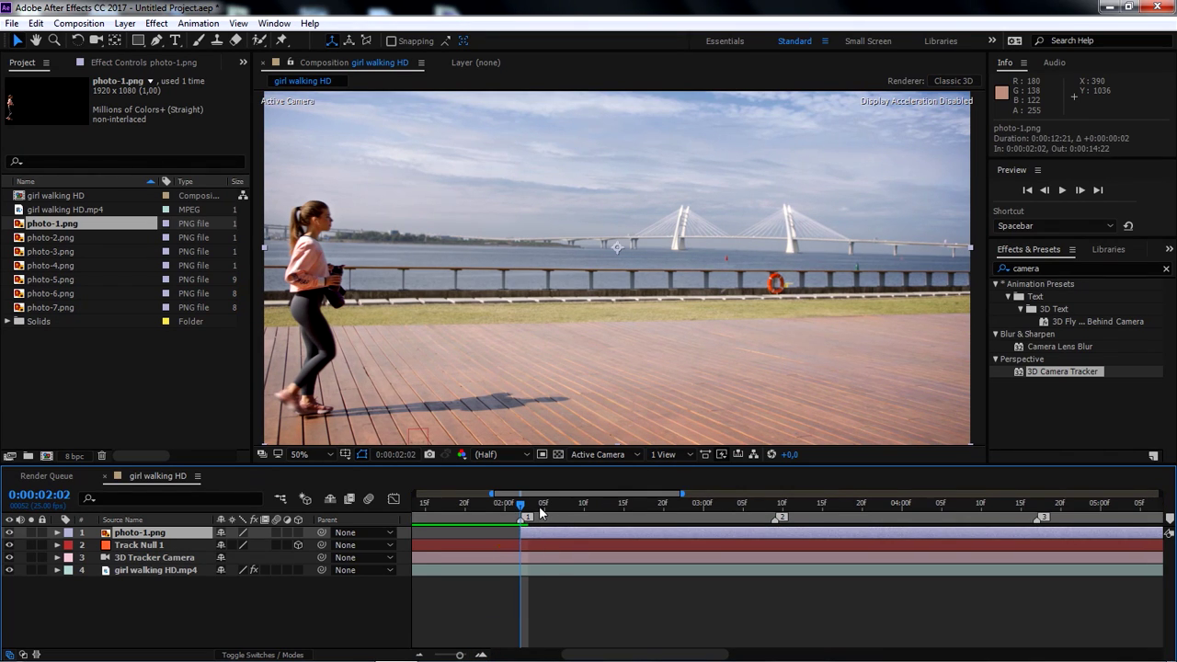
left_click_drag(543, 513, 743, 504)
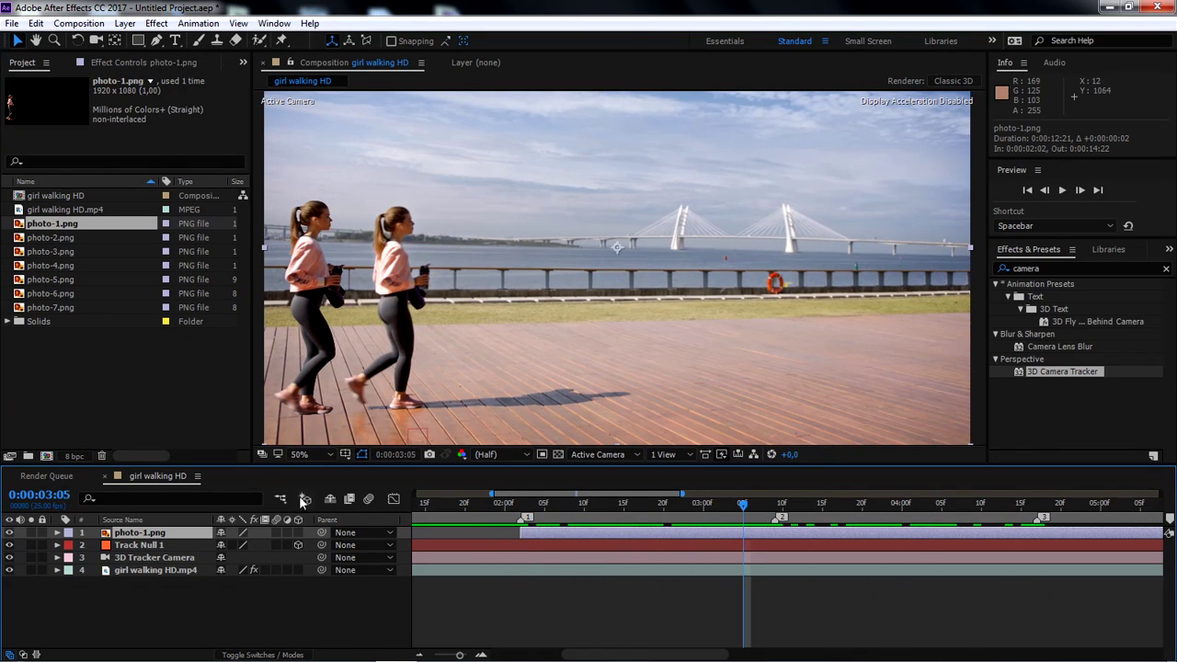
Make photo-1.png a 3D layer and scrub to check the copy stays on the floor.
key("slash")
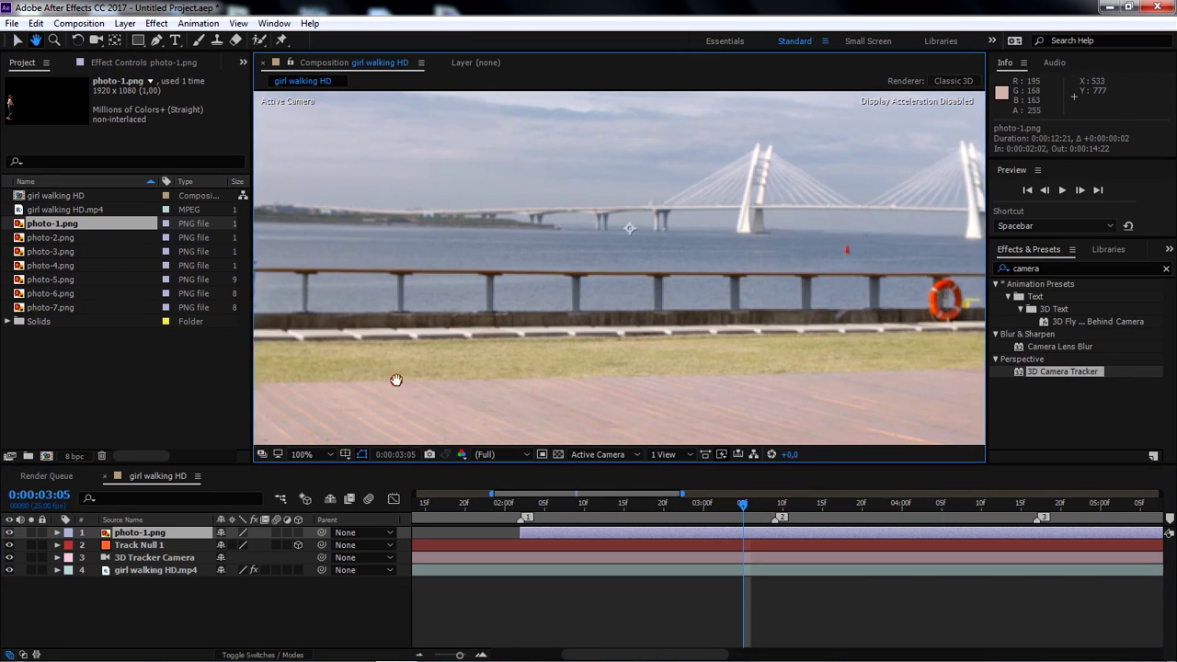
left_click_drag(592, 281, 468, 391)
left_click_drag(743, 507, 621, 517)
key("semicolon")
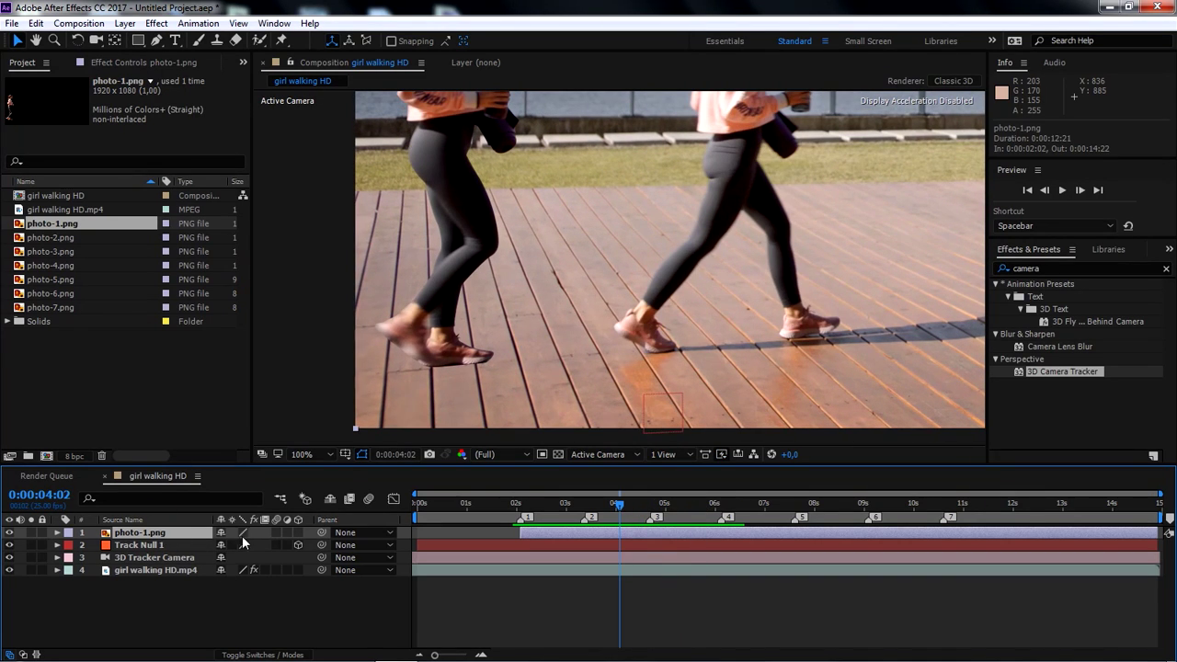
left_click(299, 532)
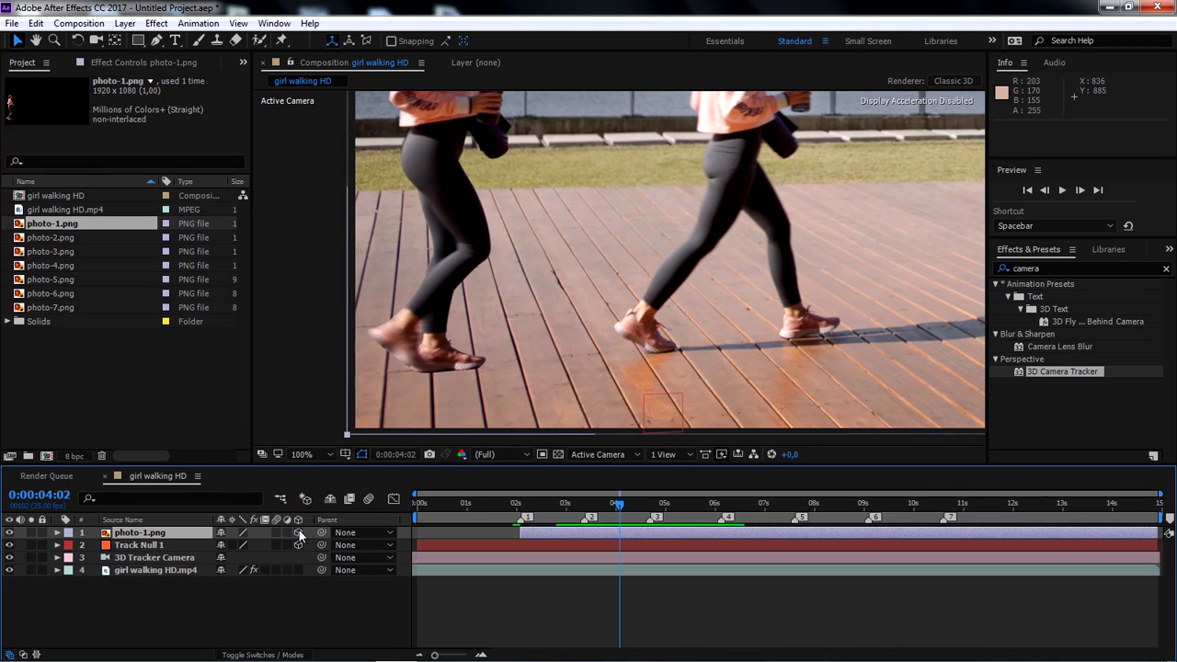
left_click_drag(502, 504, 704, 504)
key("comma")
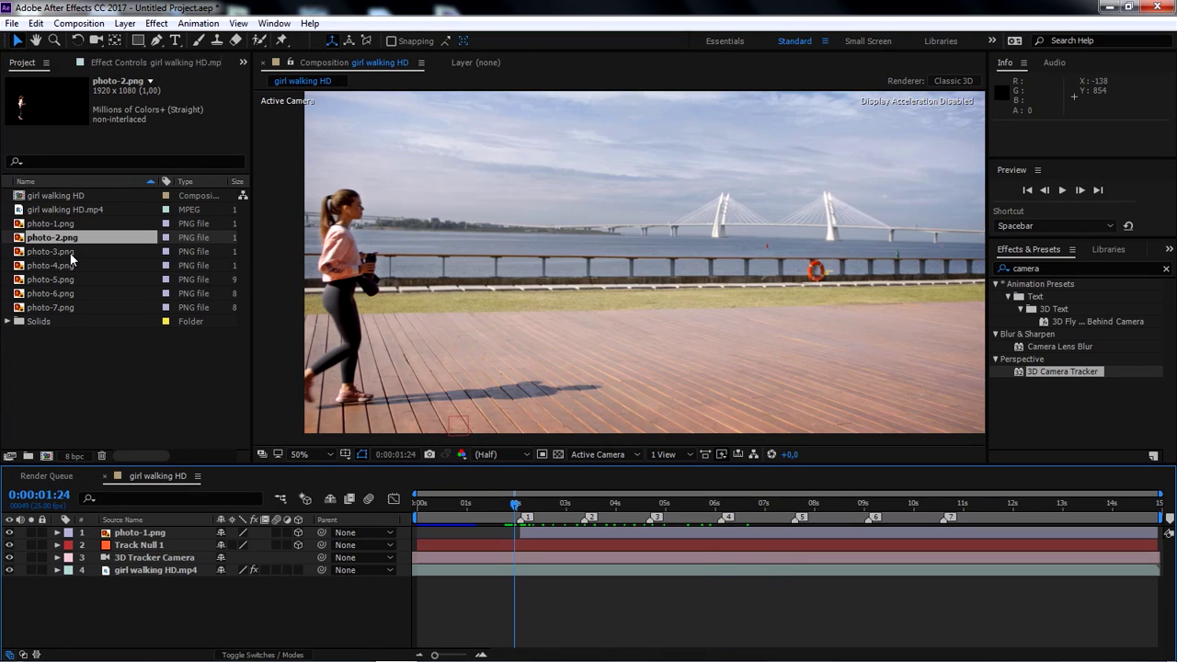
Add photo-3.png as a top layer starting at marker 3, around 0:00:04:12.
left_click(55, 252)
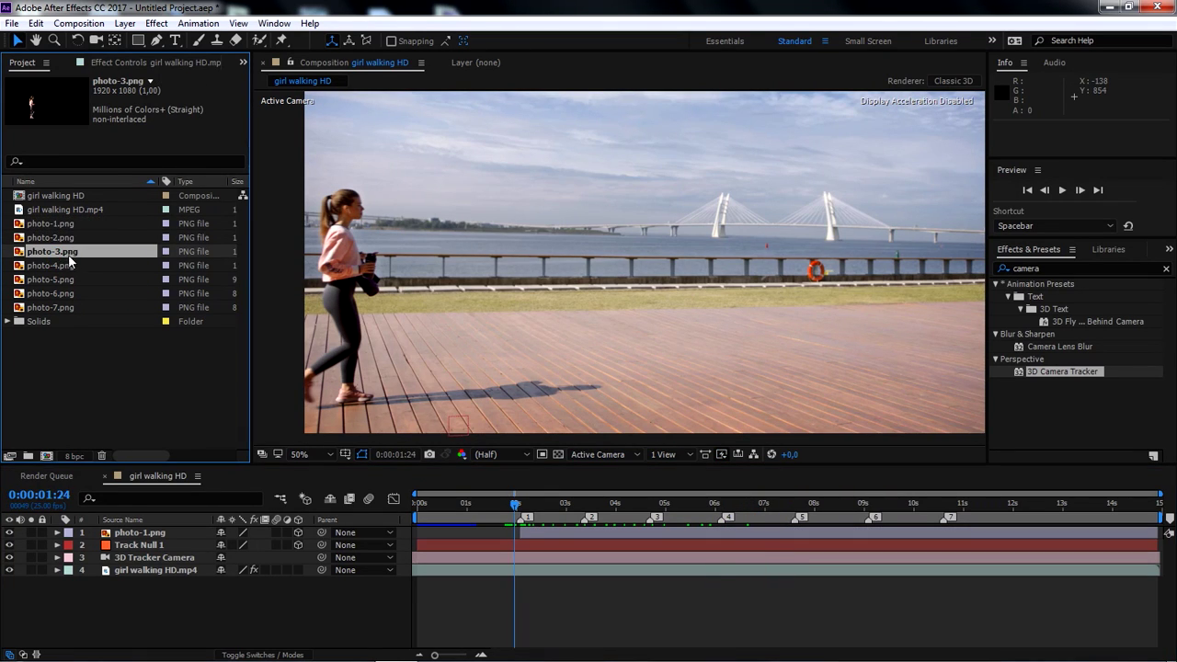
left_click_drag(62, 258, 215, 481)
left_click_drag(140, 525, 147, 532)
left_click_drag(519, 503, 650, 508)
left_click_drag(422, 535, 638, 534)
left_click(481, 655)
left_click(481, 654)
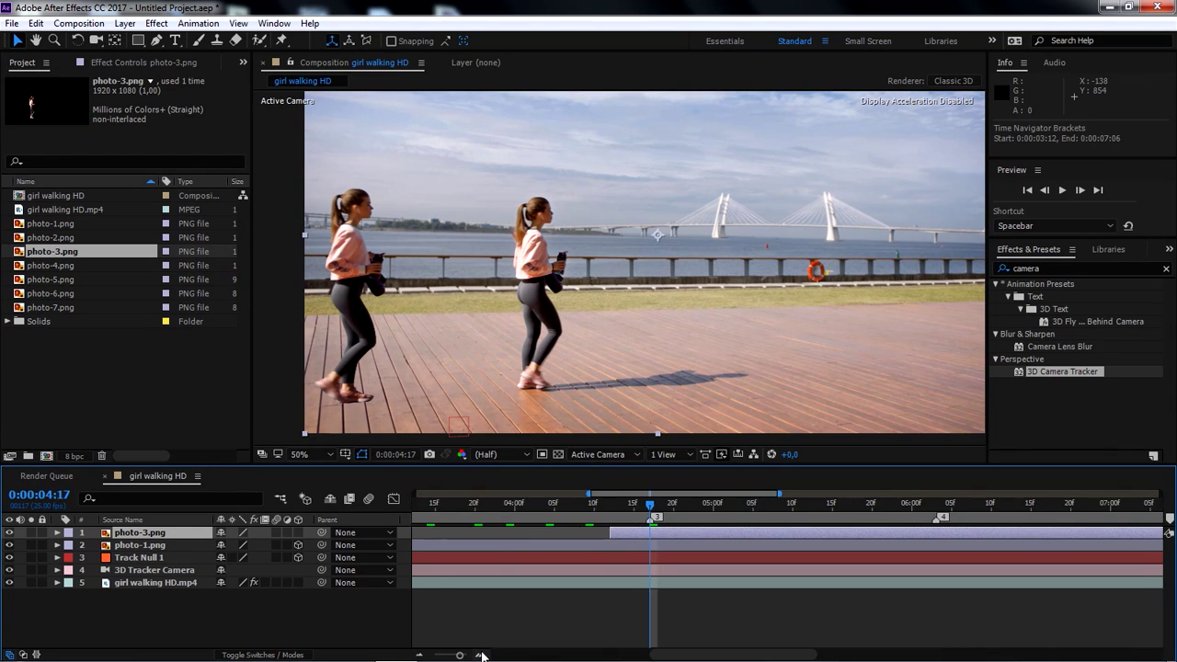
left_click(481, 655)
left_click(569, 532)
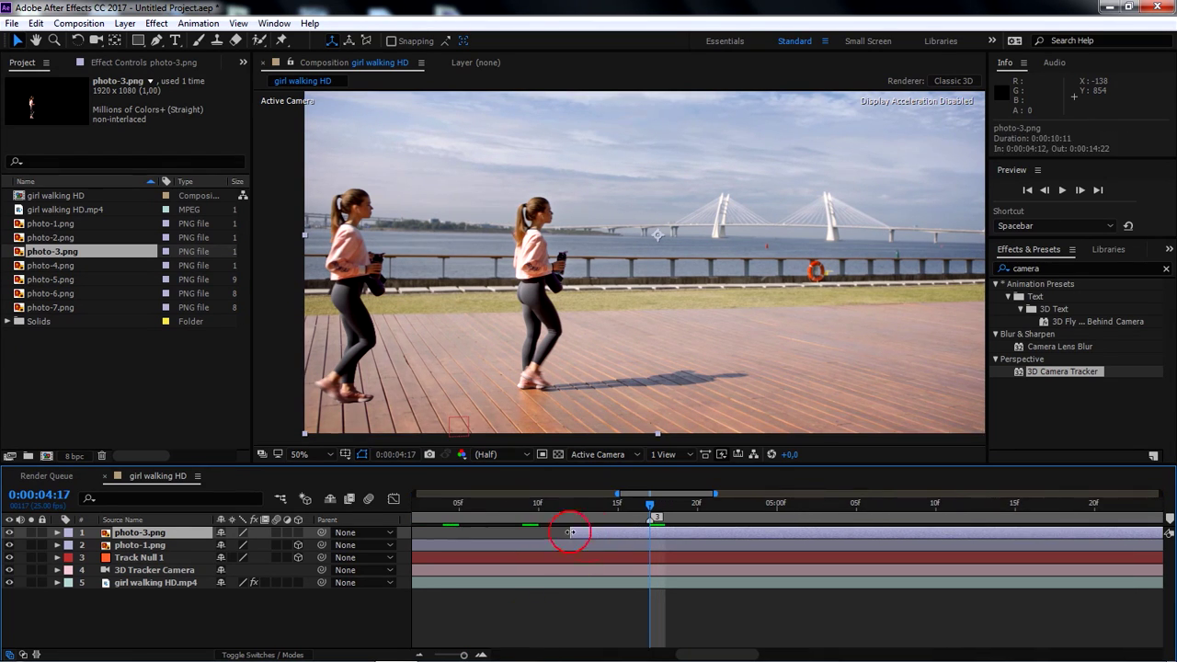
left_click(421, 655)
left_click(422, 655)
key("comma")
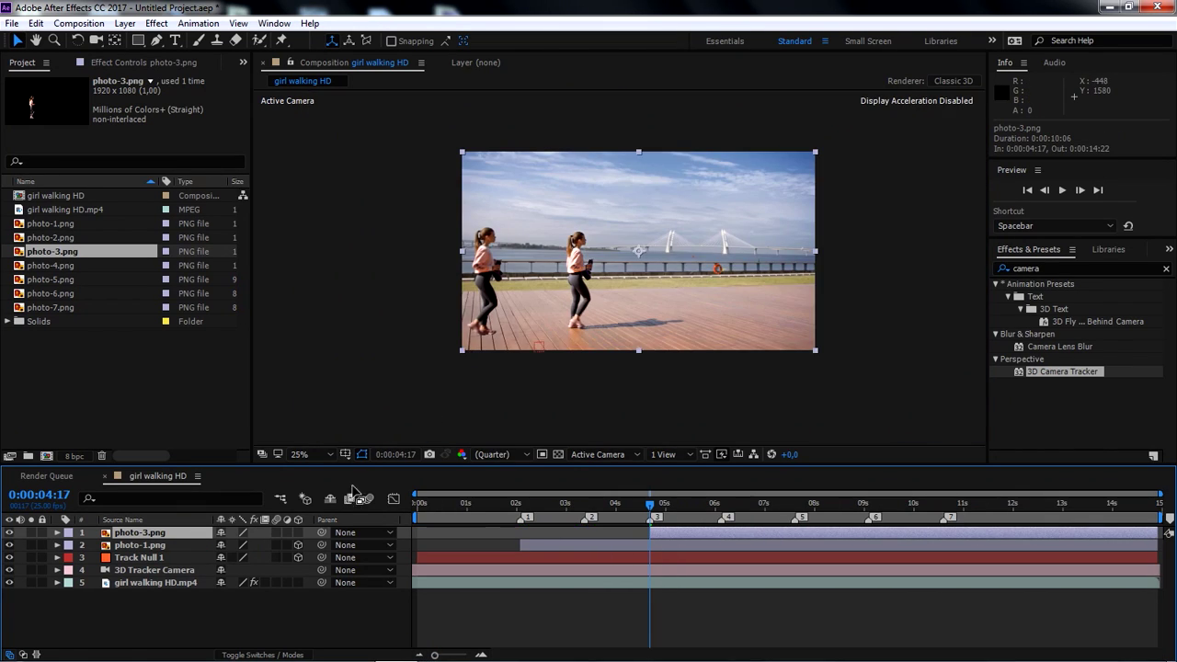
Make photo-3.png 3D, nudge it slightly along X, and scrub through the copies from 0:00:02:02.
left_click(298, 532)
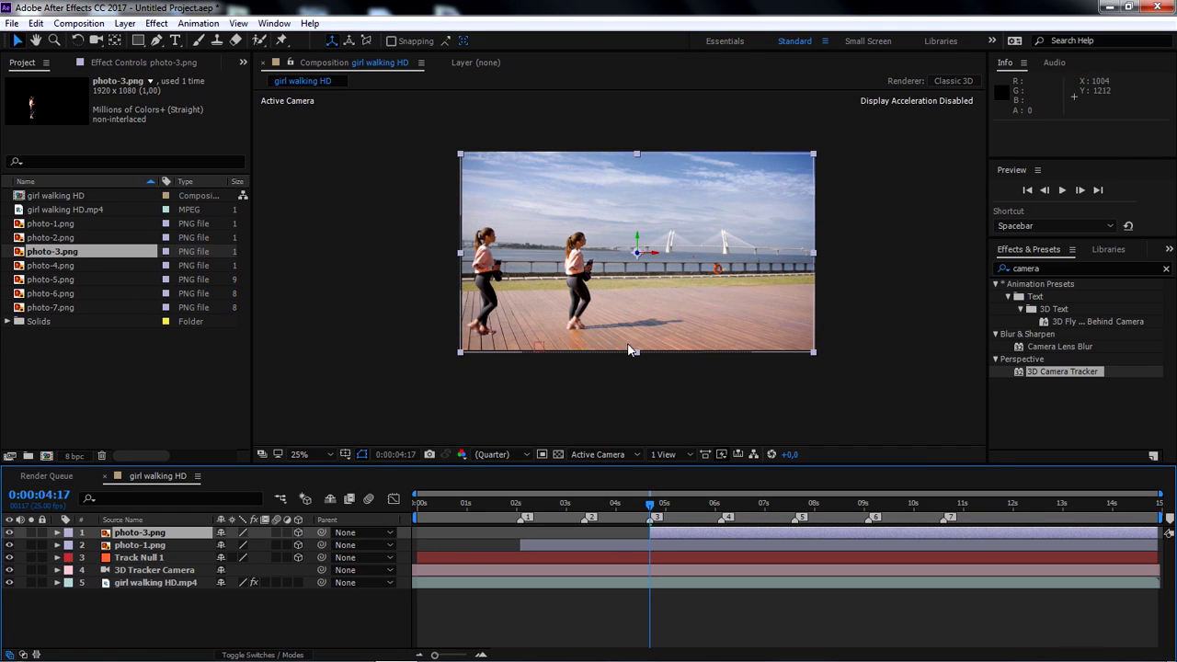
scroll(615, 310, "up", 1)
scroll(616, 310, "down", 1)
scroll(615, 310, "up", 1)
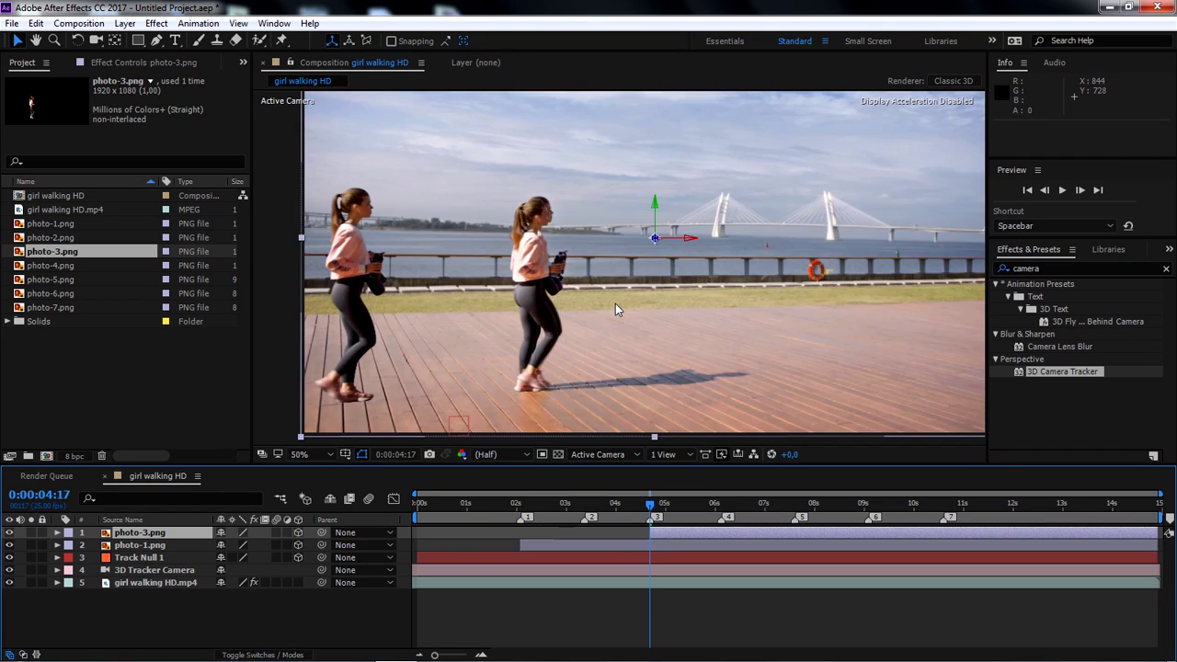
mouse_move(681, 241)
left_mouse_down()
mouse_move(632, 242)
mouse_move(685, 244)
mouse_move(658, 211)
mouse_move(680, 232)
left_mouse_up()
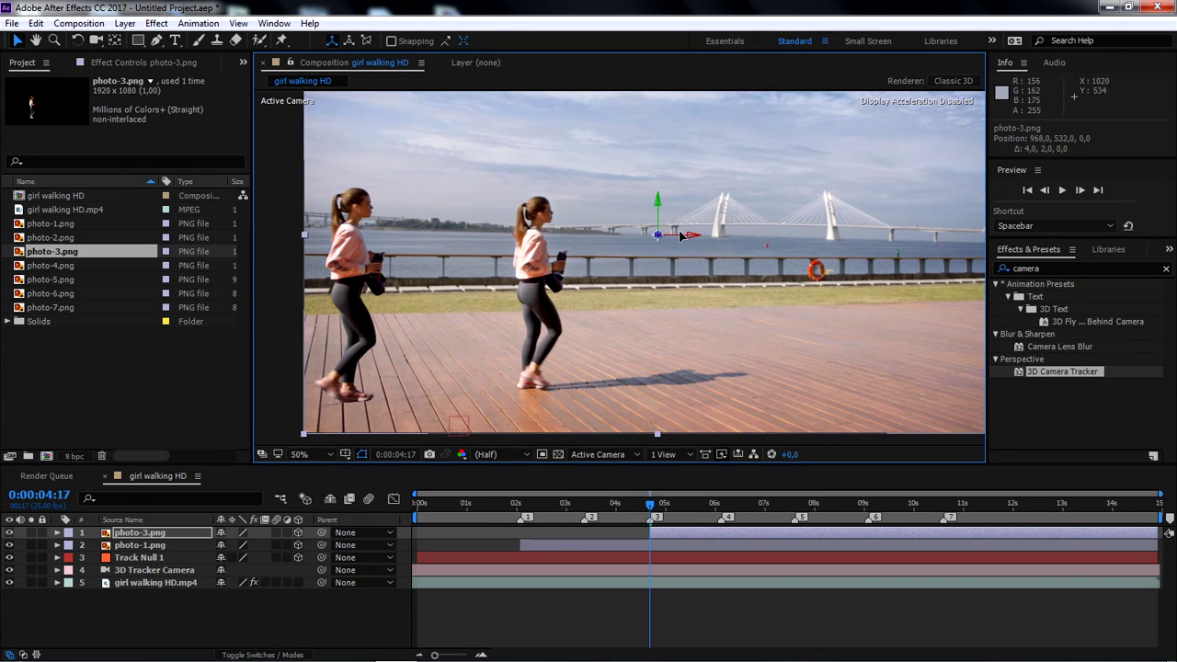
left_click_drag(650, 509, 782, 511)
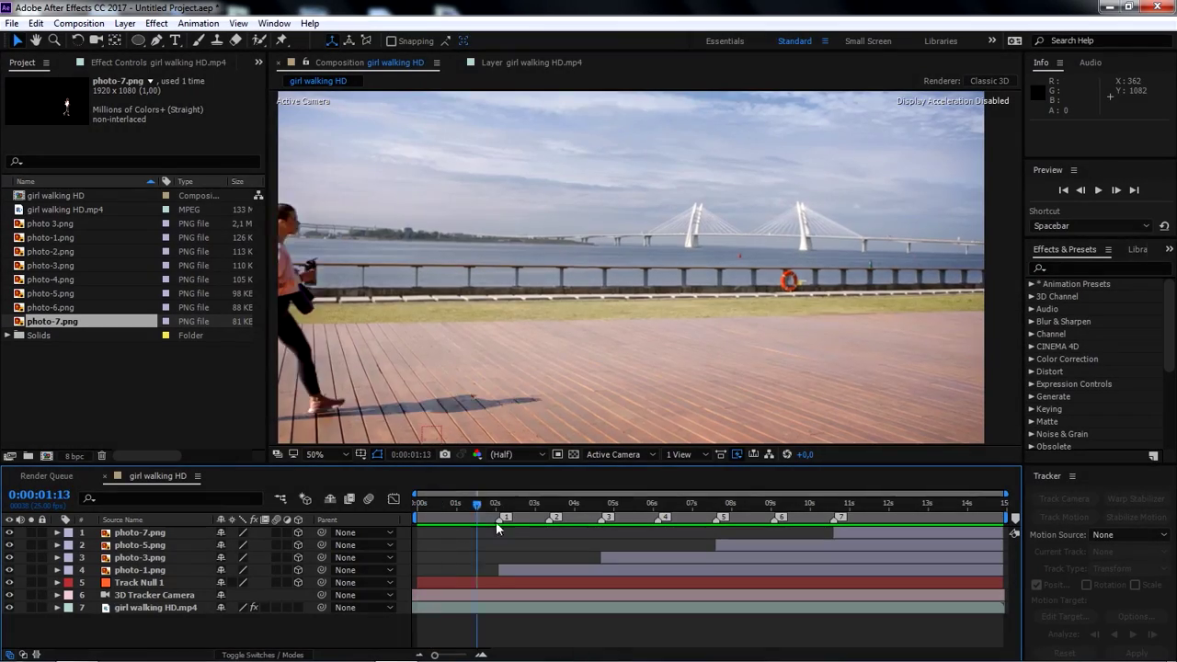
left_click_drag(496, 522, 530, 520)
left_click_drag(602, 515, 946, 524)
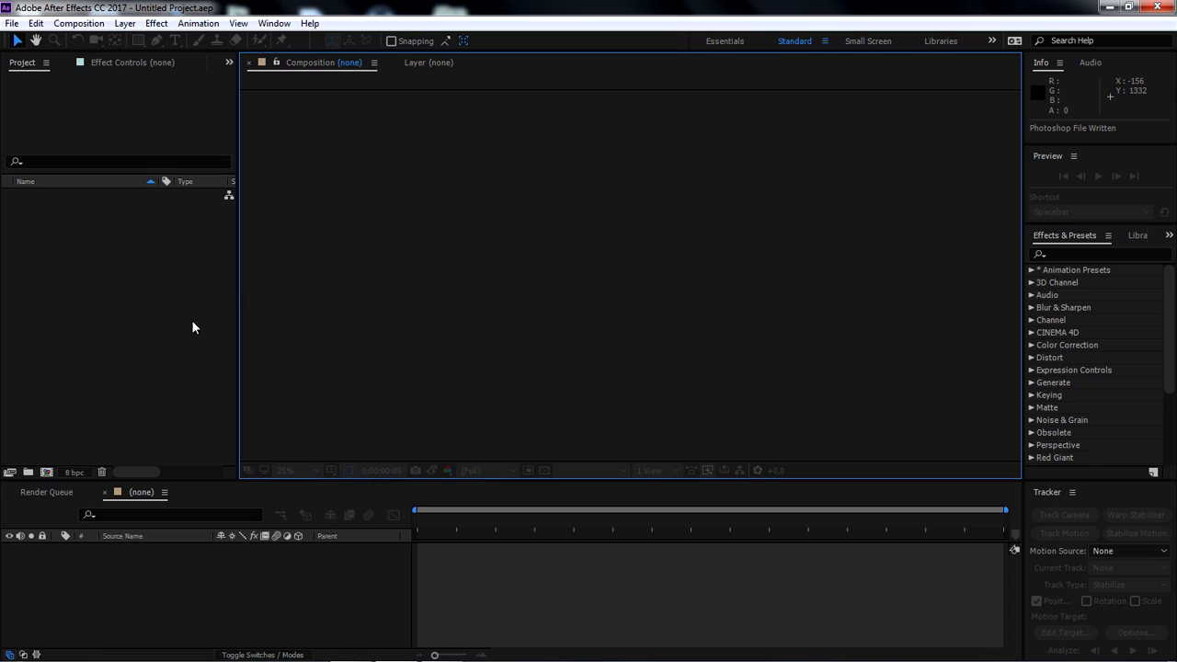
Import Girl stretching.mp4 from the file explorer into the empty project.
left_click(166, 311)
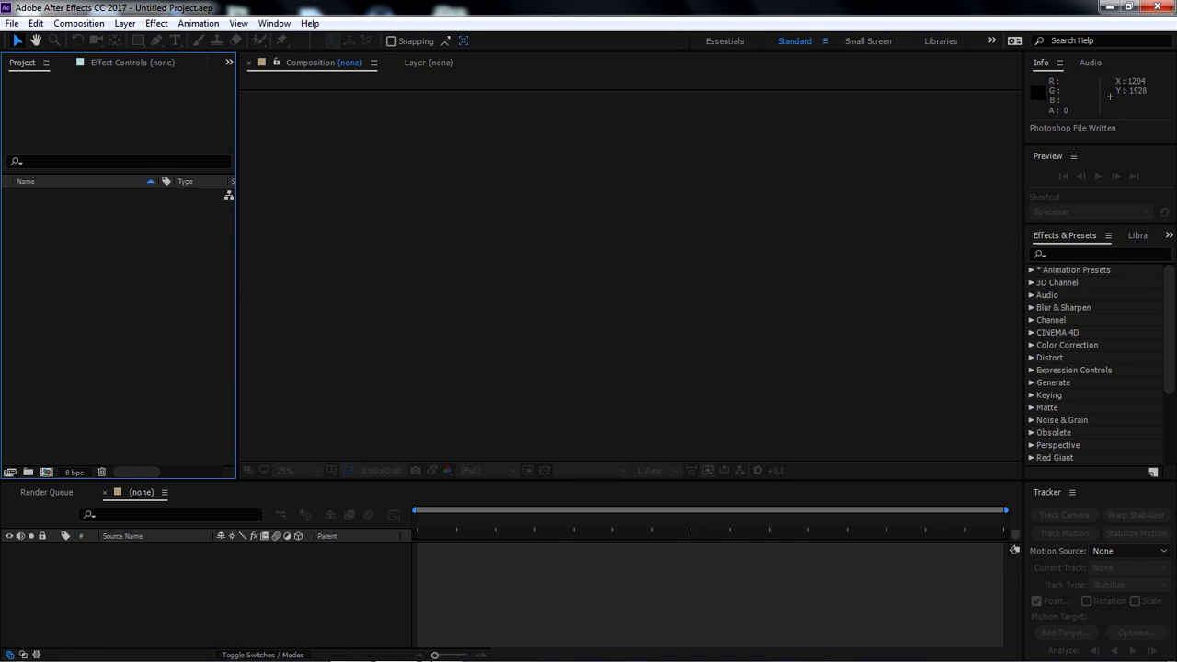
left_click(441, 647)
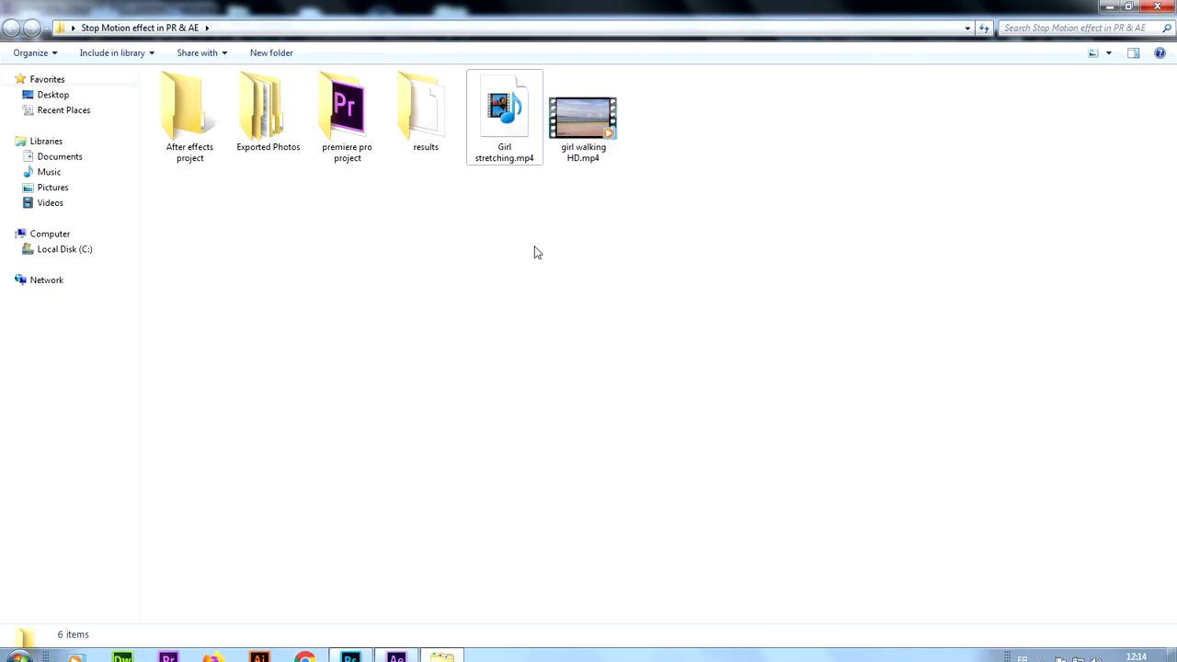
left_click(504, 135)
left_click_drag(503, 109, 96, 336)
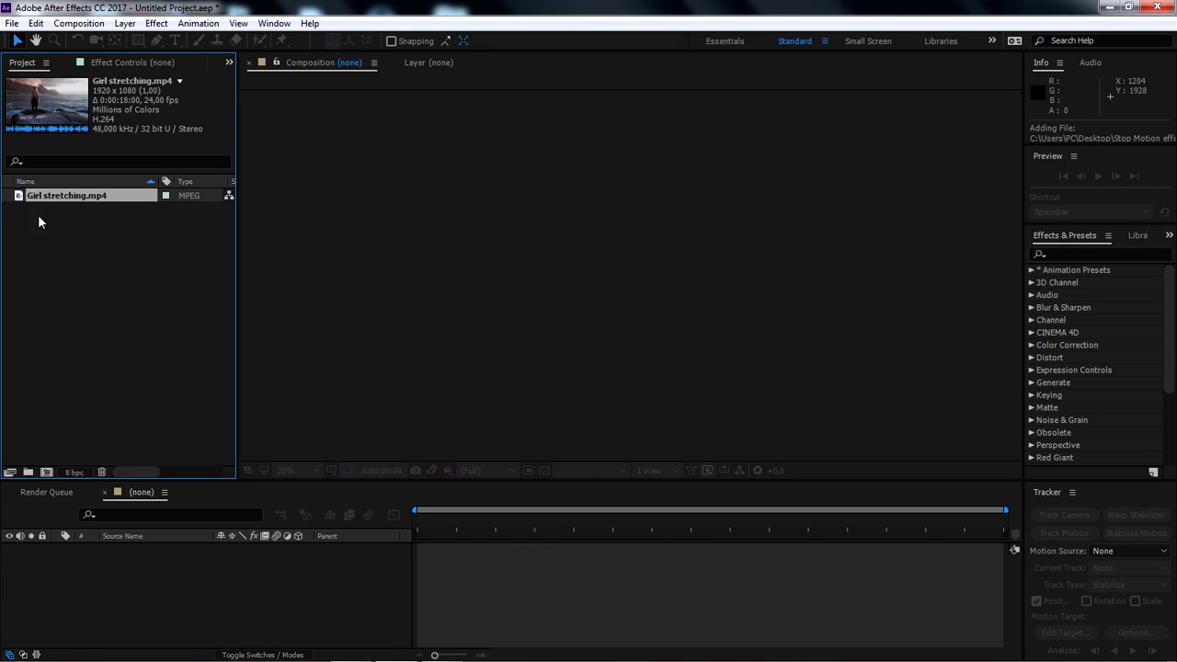
Create a Girl stretching composition from the clip and scrub to find the arm poses.
left_click_drag(46, 195, 47, 471)
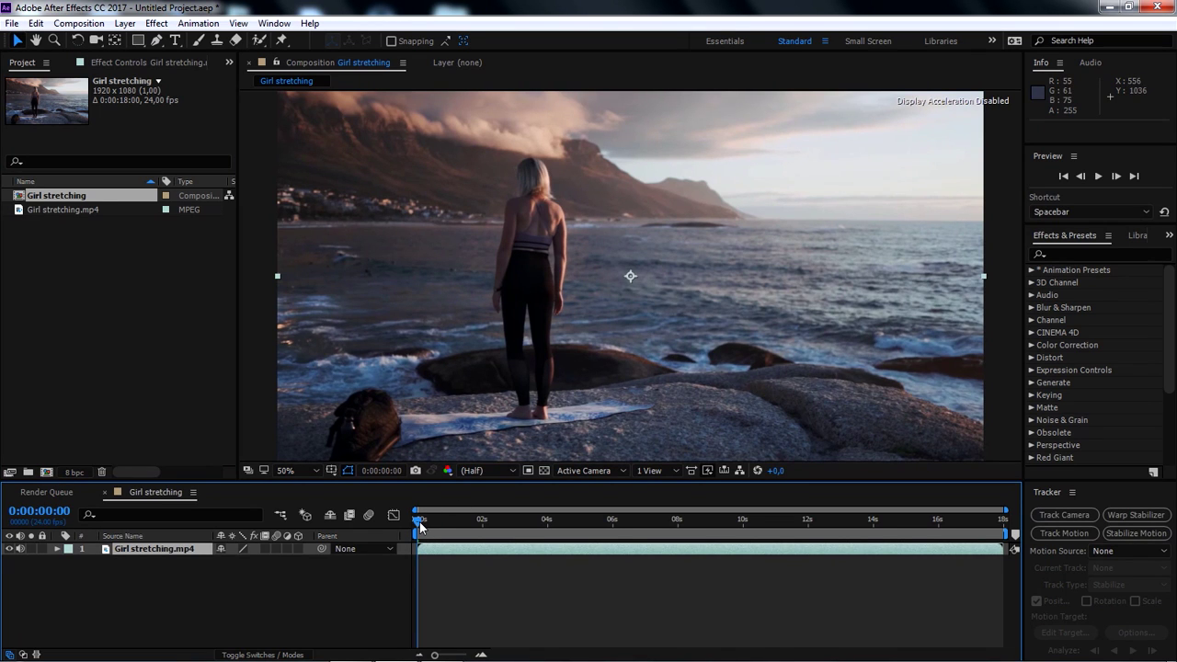
left_click(445, 520)
mouse_move(476, 534)
left_mouse_down()
mouse_move(573, 550)
mouse_move(459, 560)
mouse_move(448, 524)
mouse_move(495, 534)
left_mouse_up()
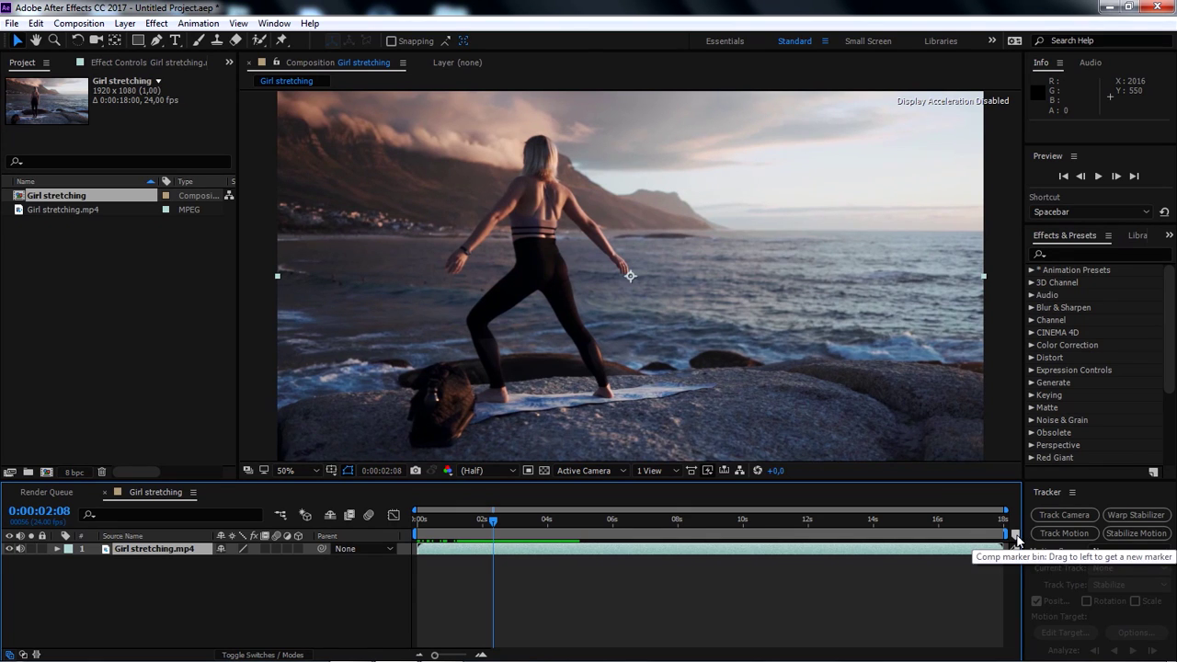
Add markers 1 and 2 at the arm poses near 0:00:02:08 and 0:00:02:13, zooming the timeline in.
left_click_drag(1015, 537, 499, 539)
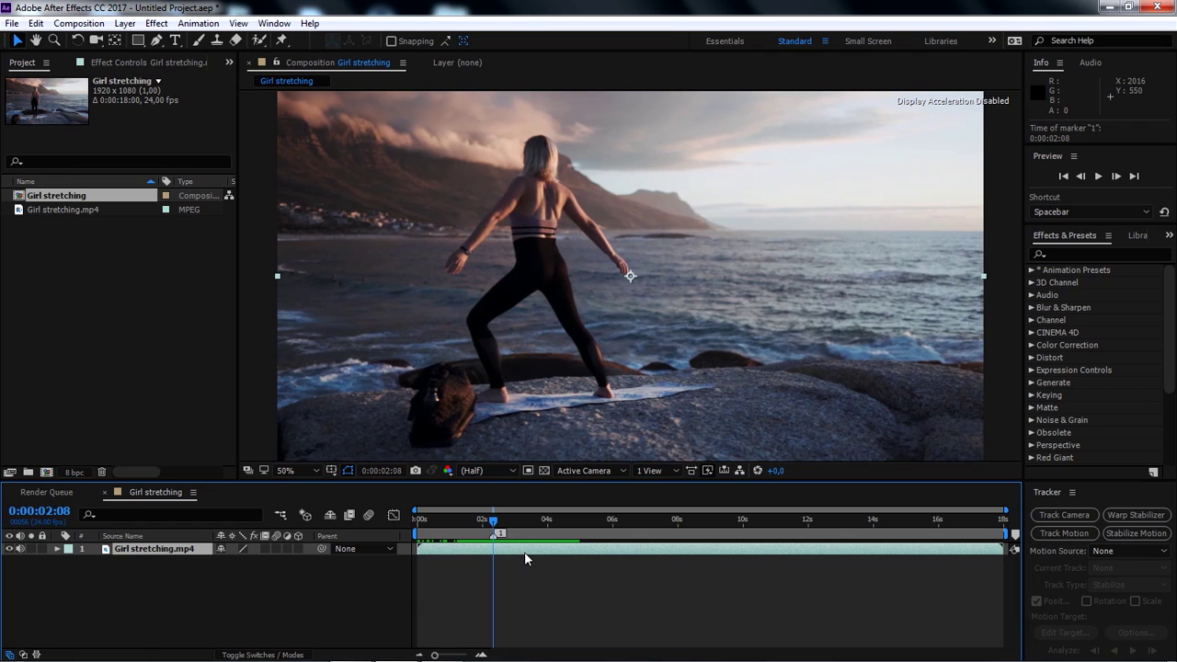
left_click_drag(495, 524, 502, 526)
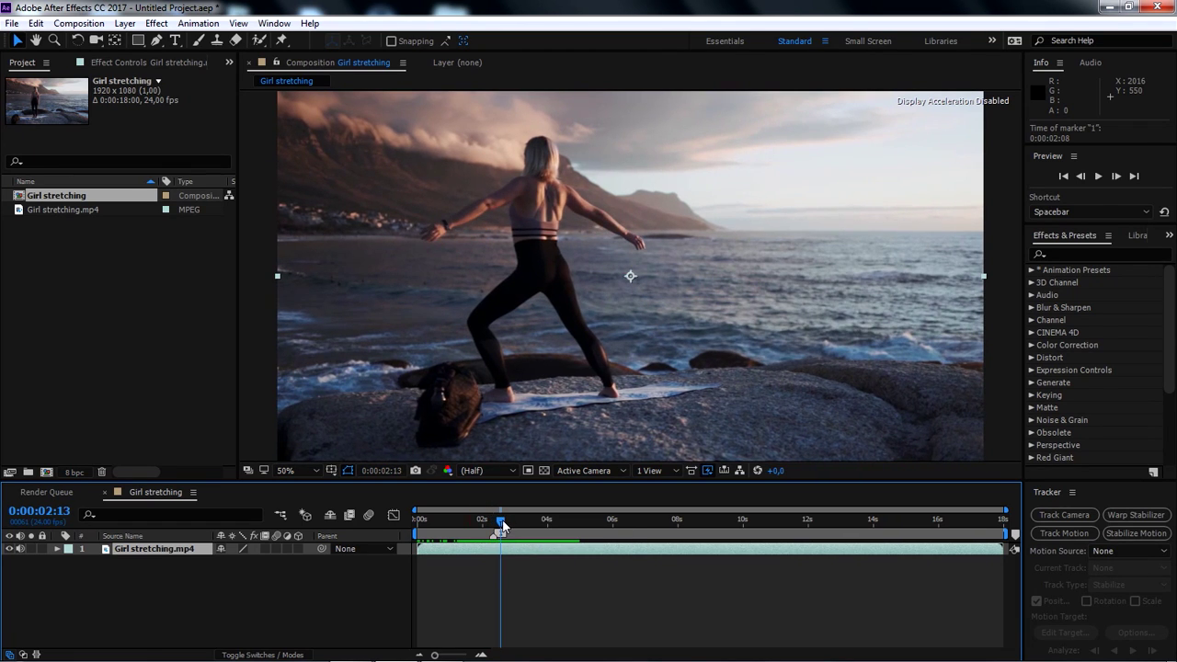
left_click(482, 655)
left_click(482, 655)
mouse_move(499, 525)
left_mouse_down()
mouse_move(472, 526)
mouse_move(500, 529)
left_mouse_up()
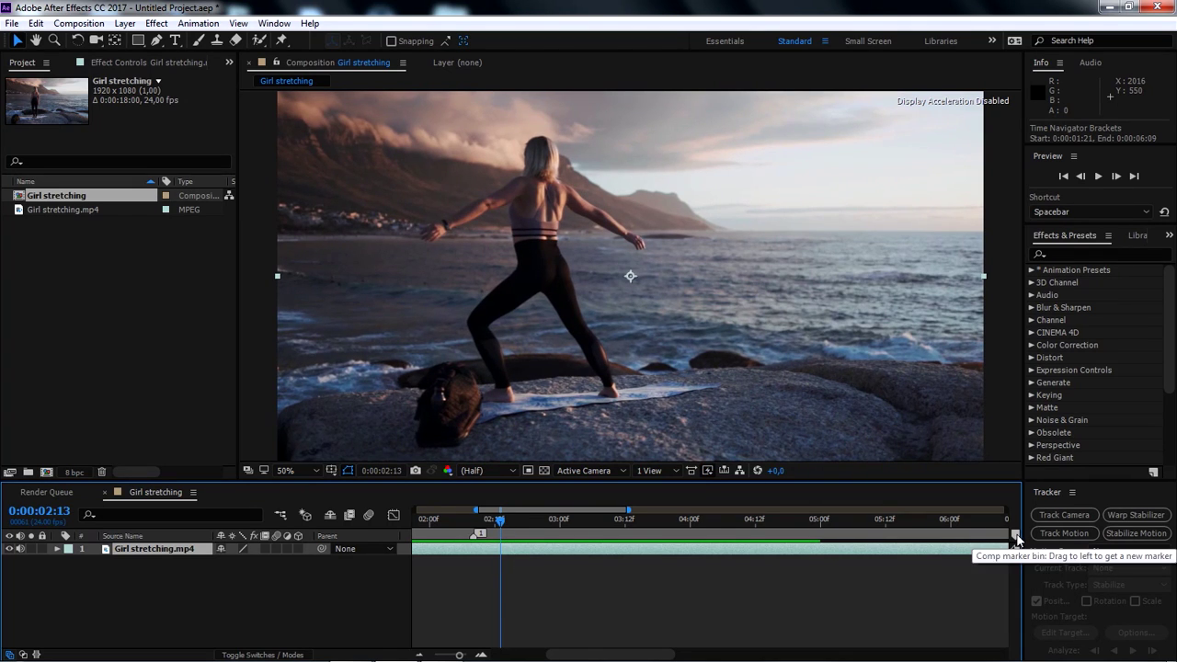
left_click_drag(1016, 538, 512, 536)
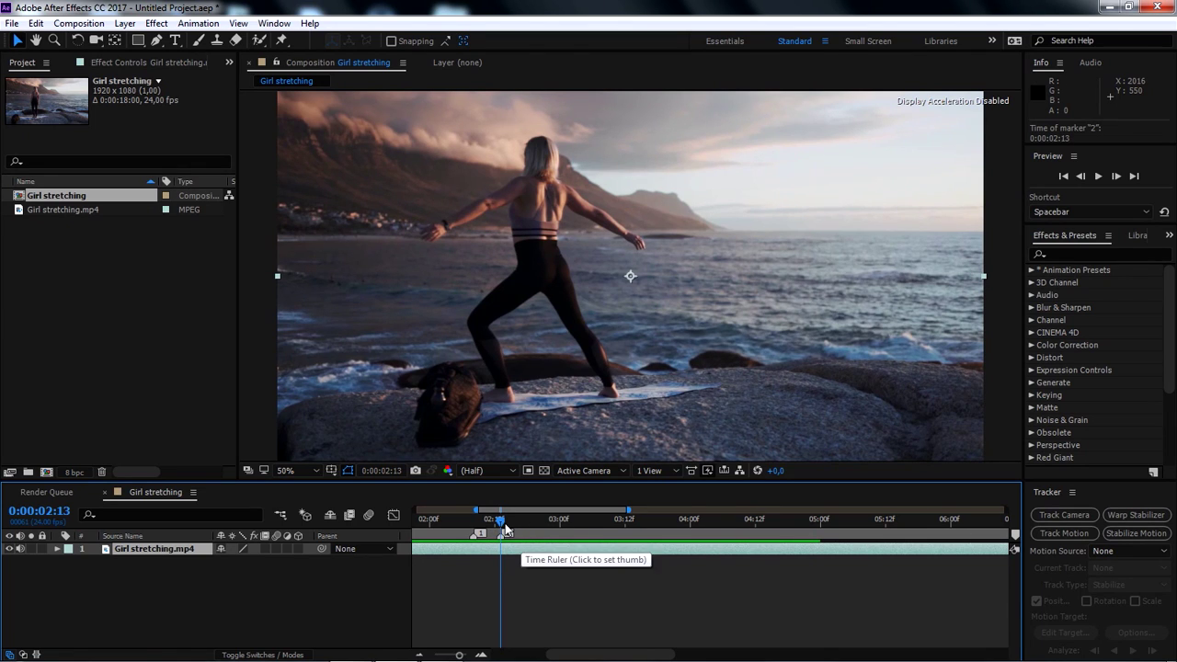
Add markers 3–8 at arm poses through 0:00:02:21, 3:01, 3:05, 3:09 and 3:13, then return to marker 1.
left_click_drag(503, 526, 524, 528)
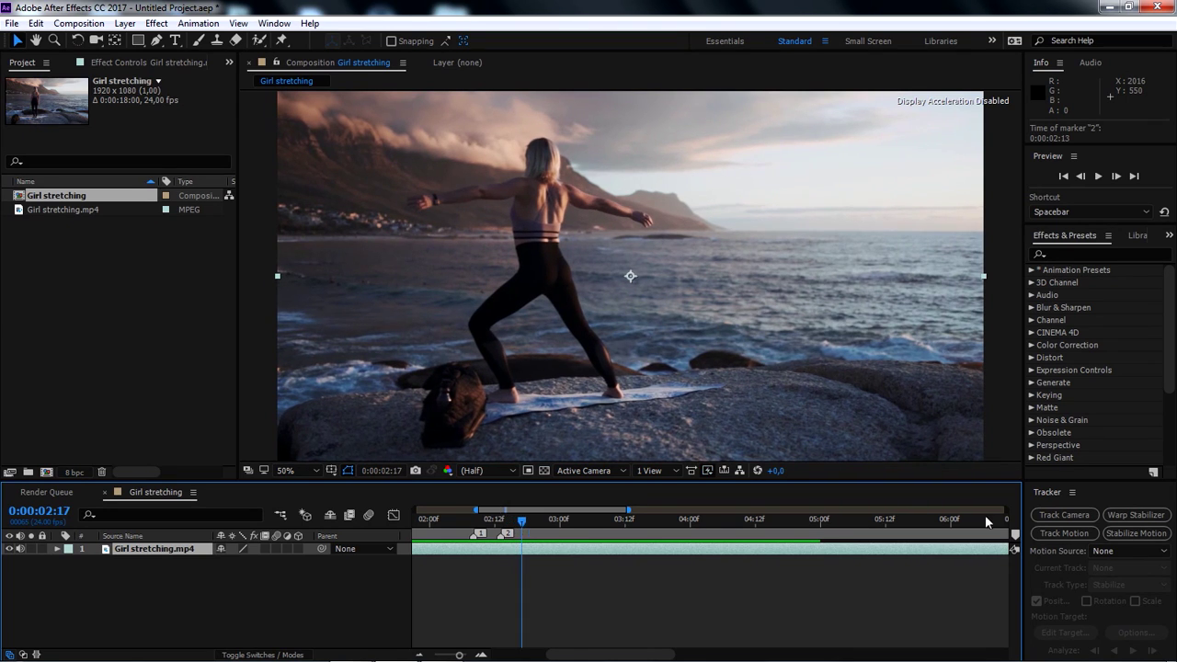
mouse_move(1016, 537)
left_mouse_down()
mouse_move(525, 541)
mouse_move(544, 523)
left_mouse_up()
mouse_move(1016, 537)
left_mouse_down()
mouse_move(549, 542)
mouse_move(576, 522)
mouse_move(564, 522)
left_mouse_up()
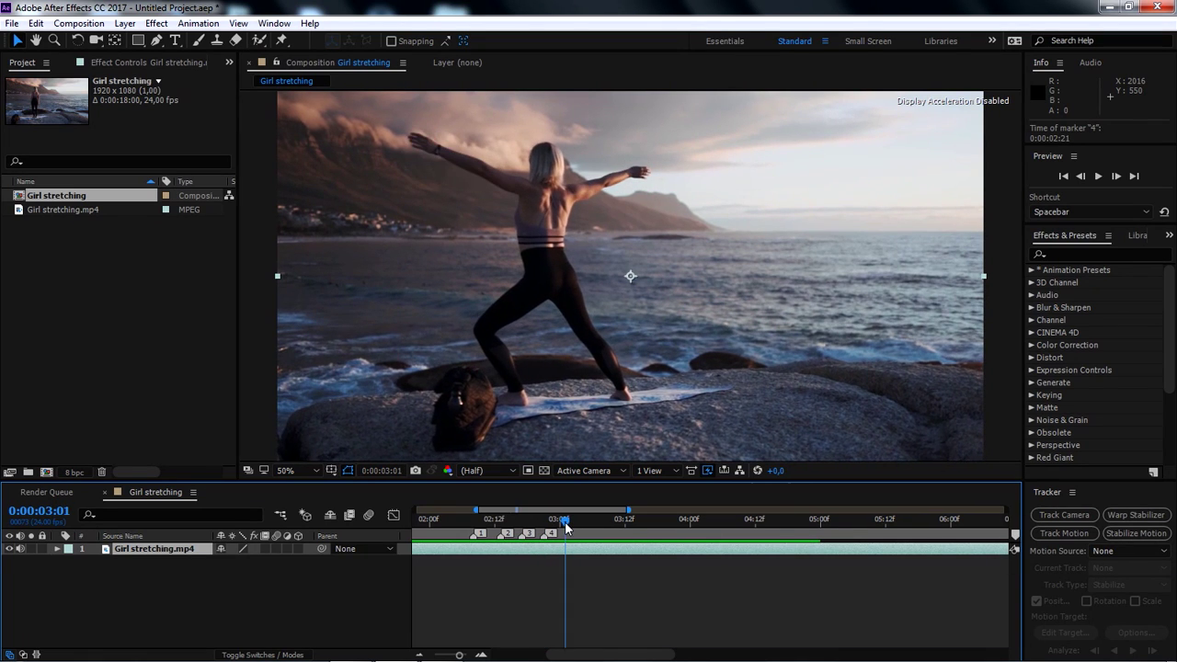
left_click_drag(1016, 537, 577, 541)
key("Page_Down")
key("Page_Down")
key("Page_Down")
key("Page_Down")
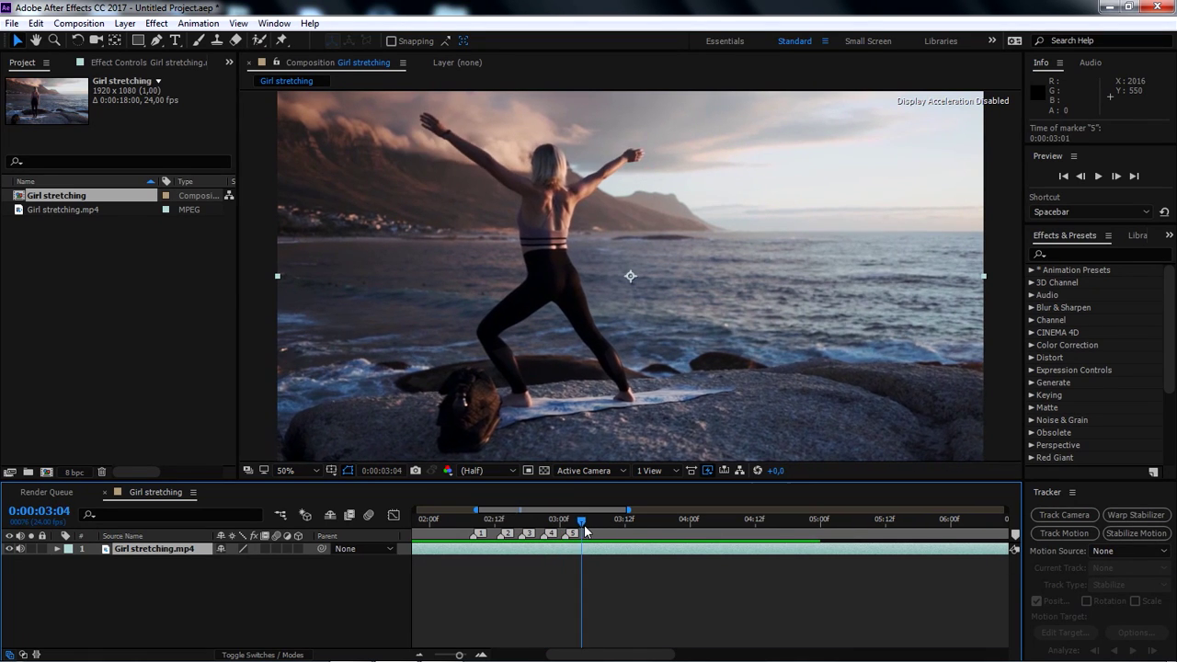
left_click_drag(1017, 537, 589, 540)
key("Page_Down")
key("Page_Down")
key("Page_Down")
key("Page_Down")
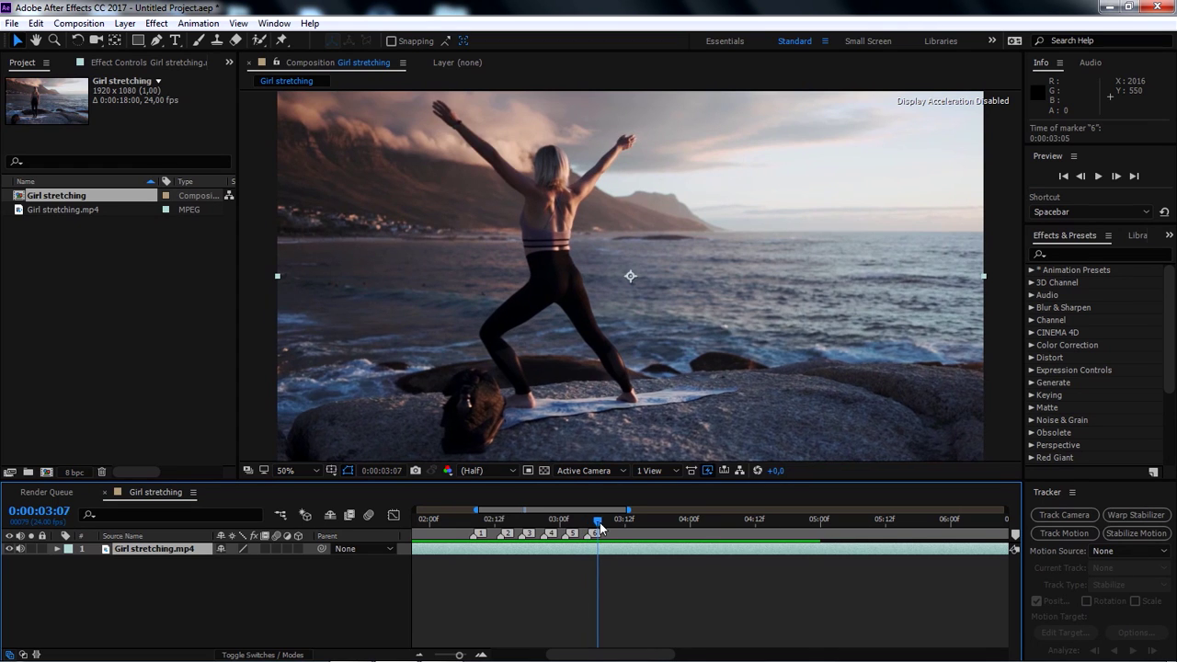
left_click_drag(1016, 537, 616, 539)
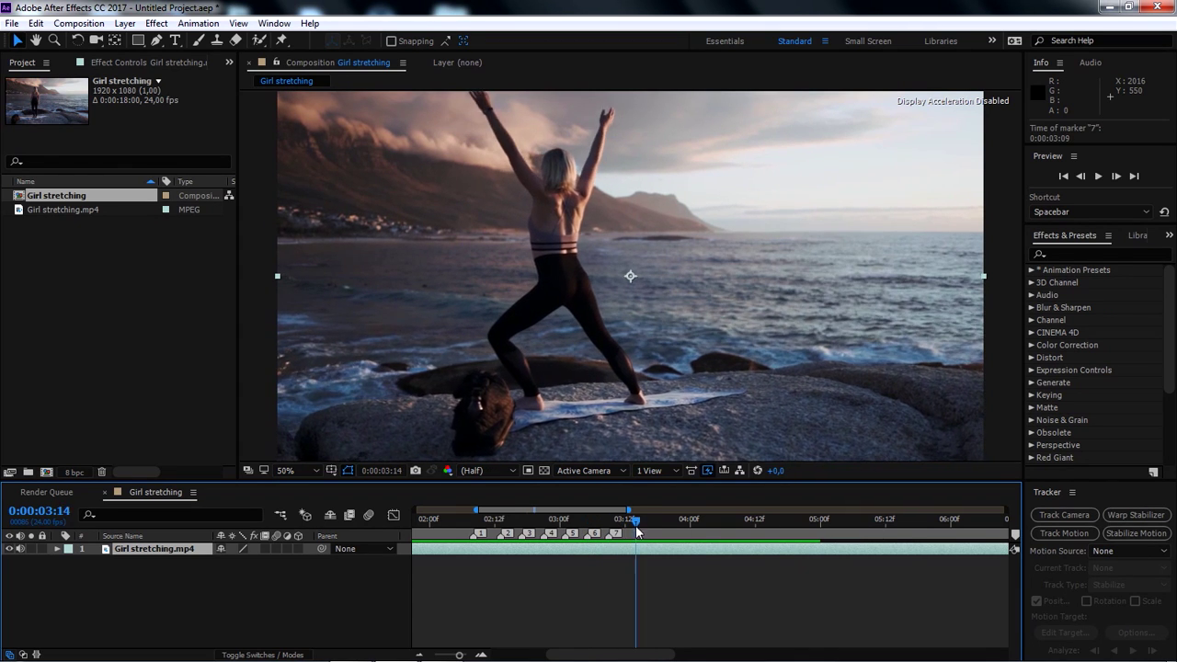
key("Page_Down")
key("Page_Down")
key("Page_Down")
key("Page_Down")
mouse_move(1016, 538)
left_mouse_down()
mouse_move(635, 542)
mouse_move(691, 520)
mouse_move(464, 517)
mouse_move(634, 520)
left_mouse_up()
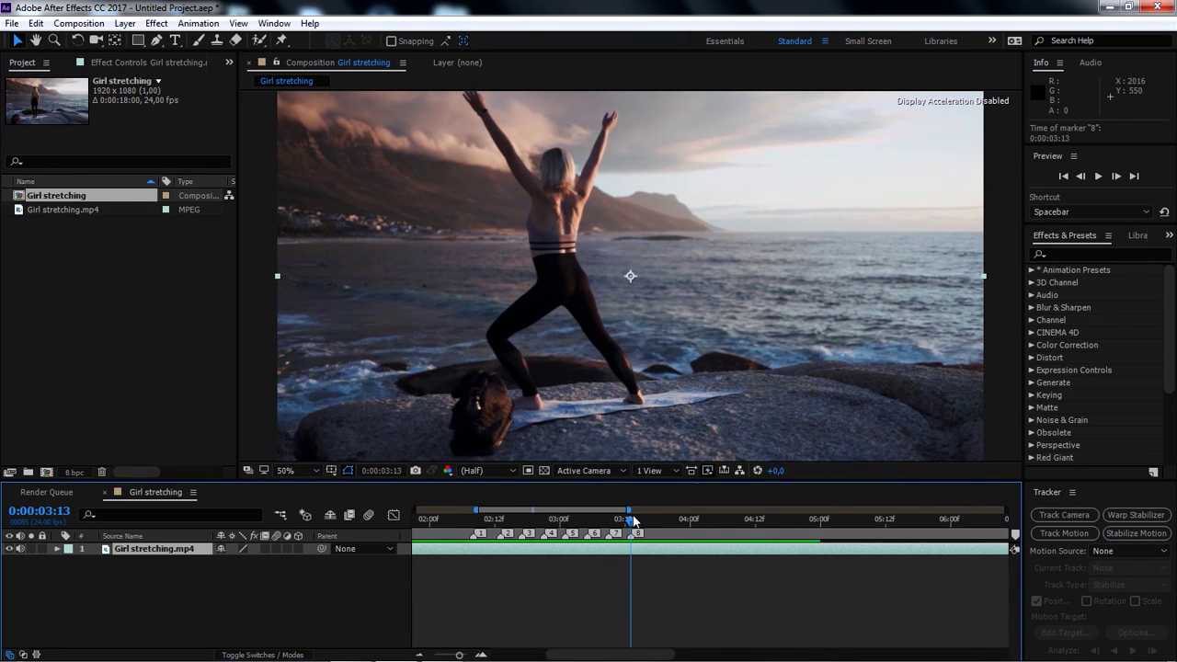
left_click_drag(530, 519, 483, 523)
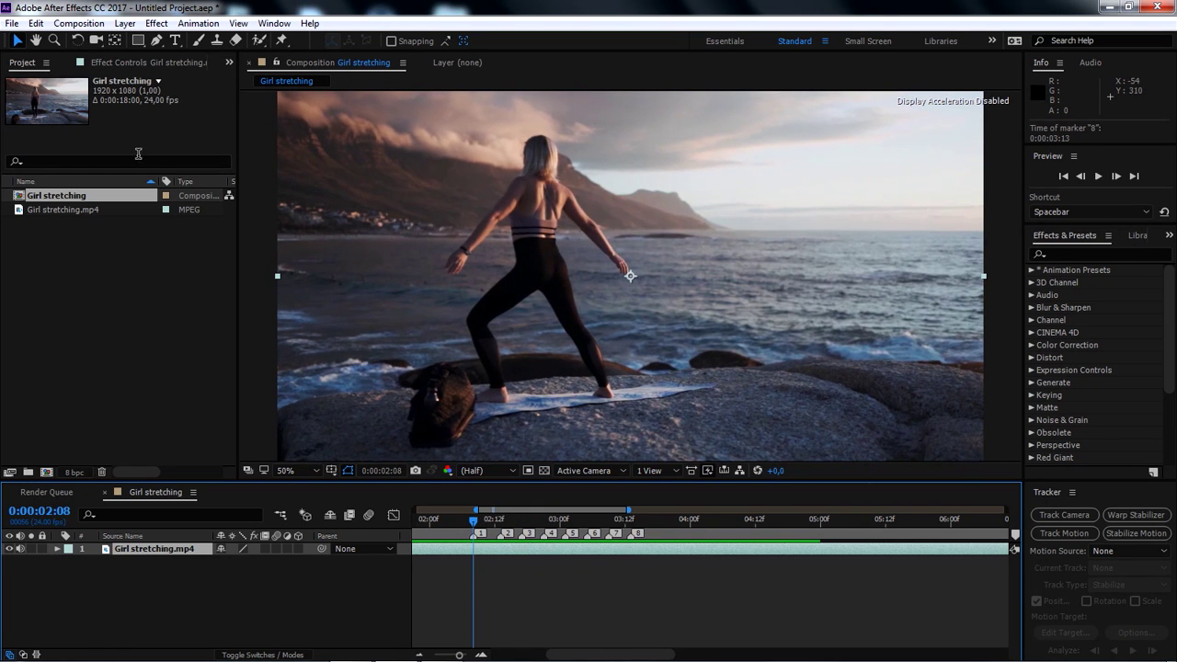
Save the first marked frame as Photoshop layers named photo-1 in the photos video 2 folder.
left_click(79, 23)
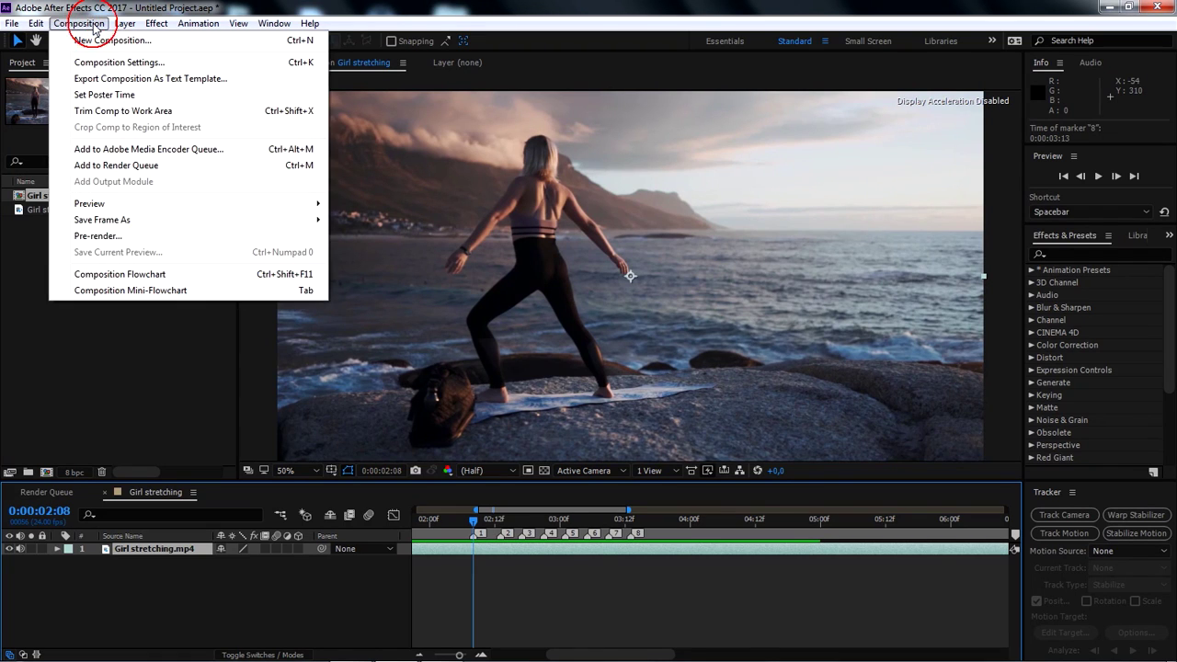
mouse_move(104, 225)
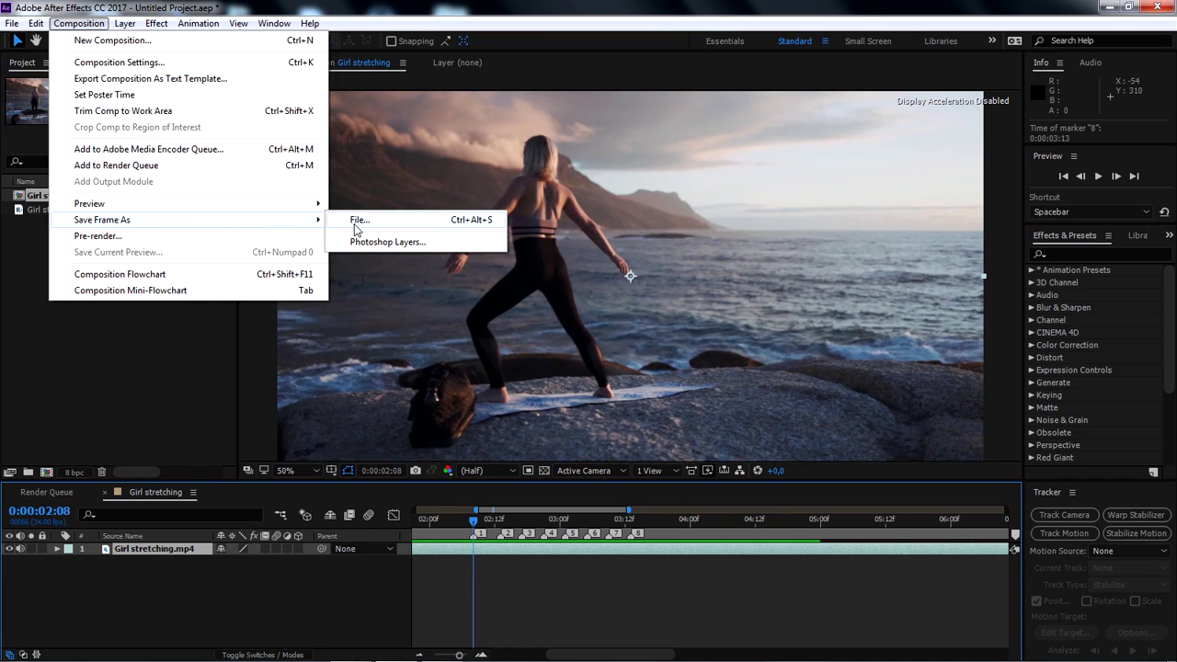
left_click(422, 243)
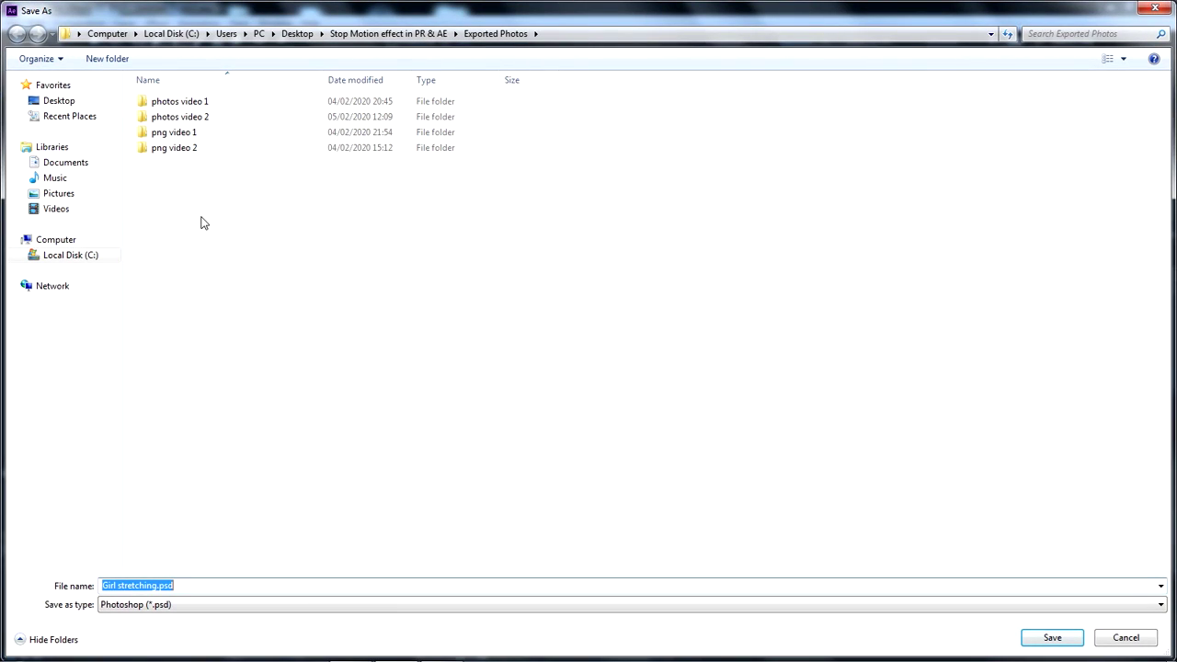
double_click(210, 124)
left_click(140, 586)
left_click(140, 587)
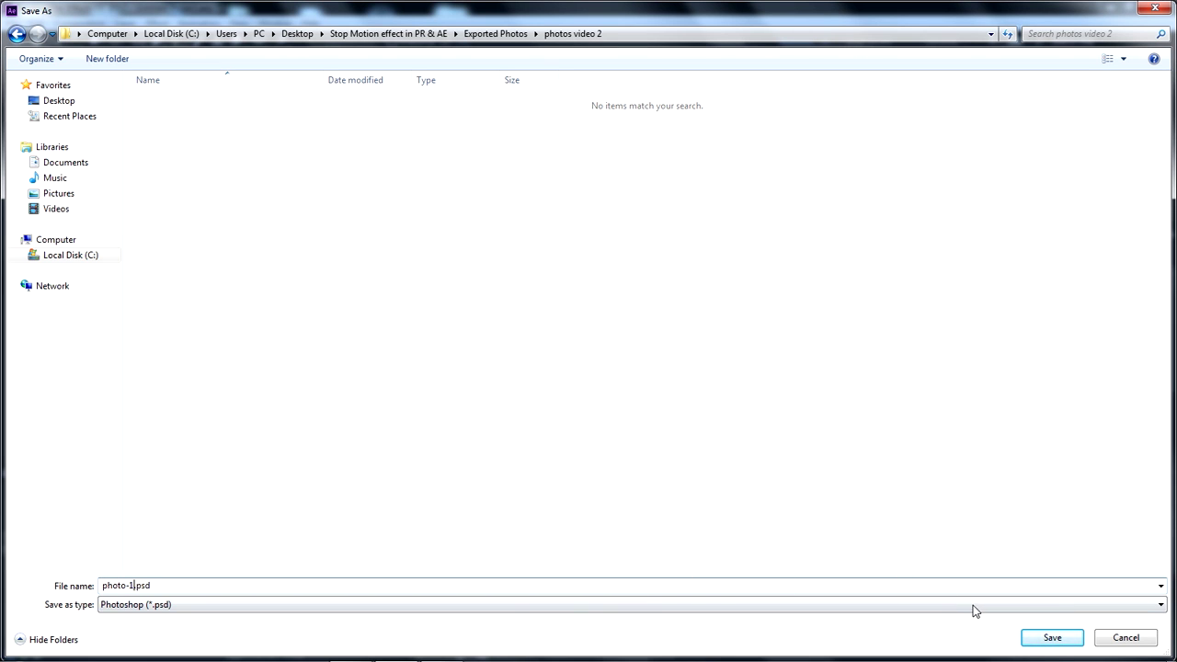
left_click(1052, 637)
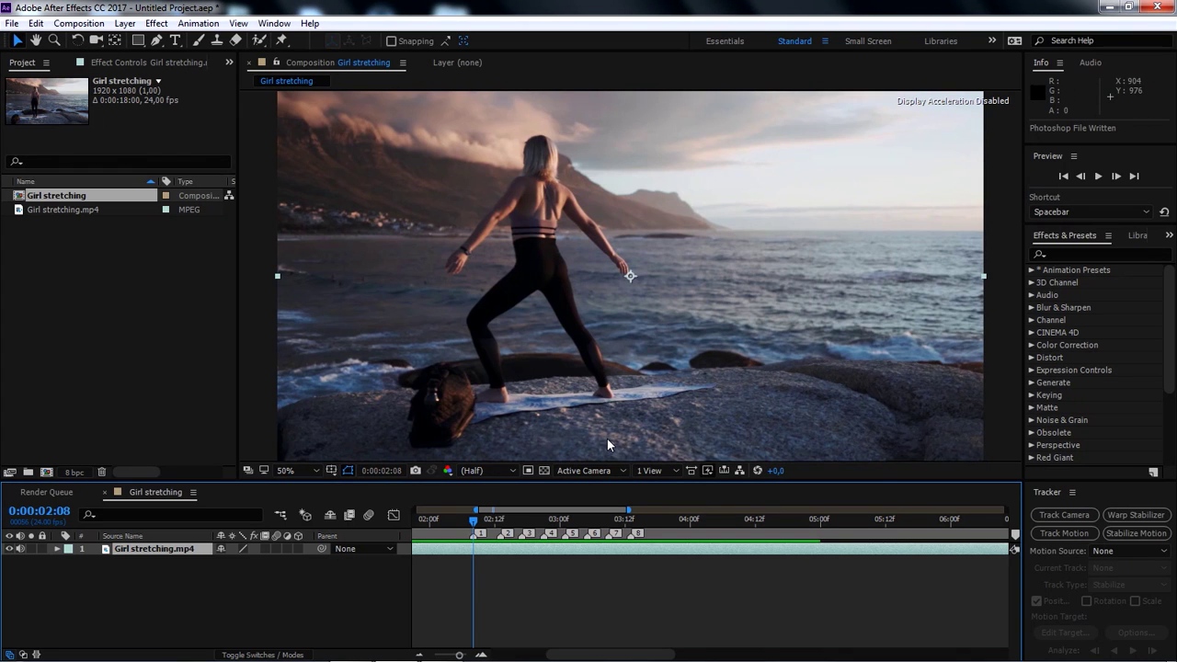
Save the frame at the second marker (0:00:02:13) as photo-2.PSD in the same folder.
left_click(473, 522)
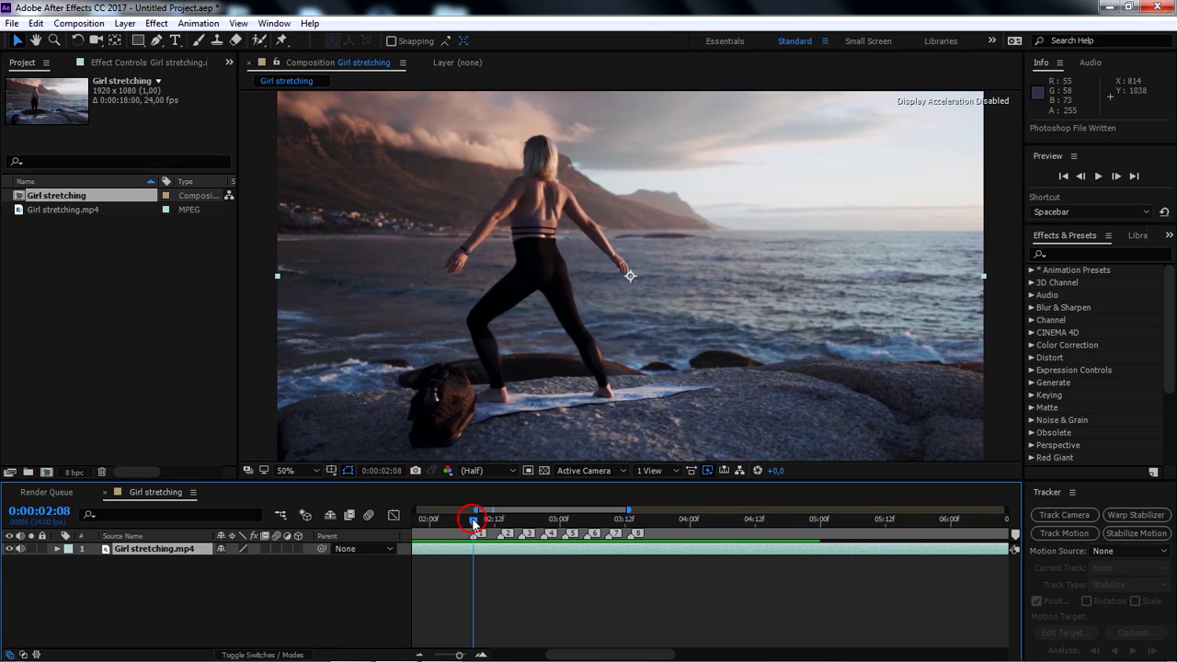
left_click_drag(473, 521, 501, 523)
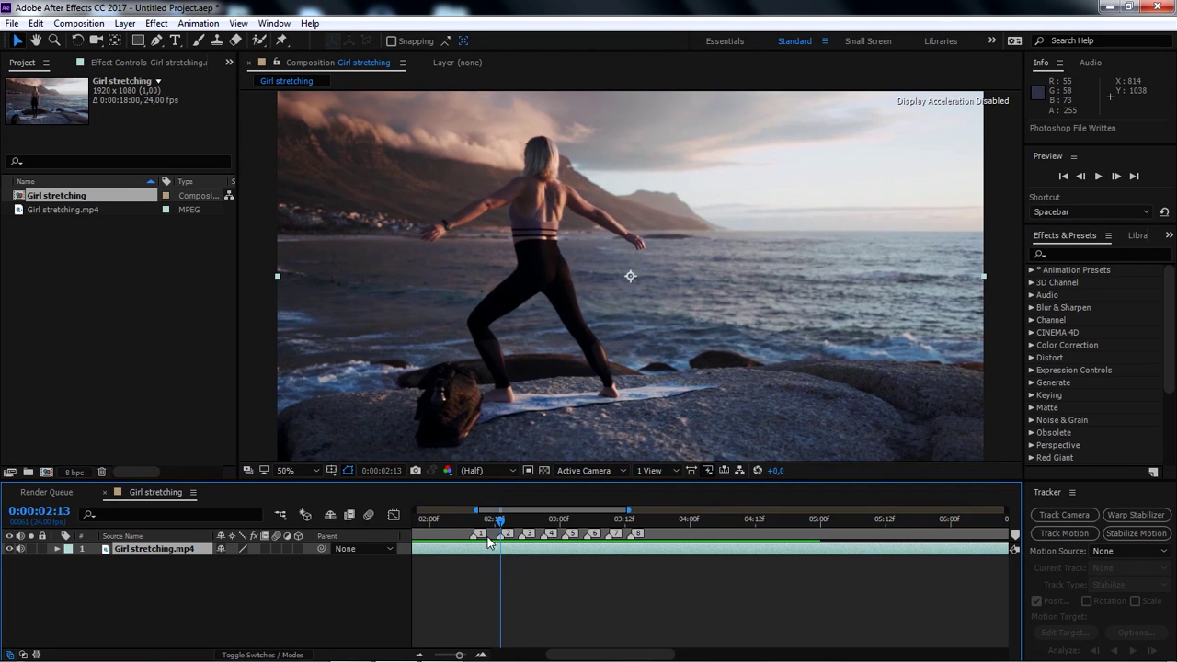
left_click(82, 23)
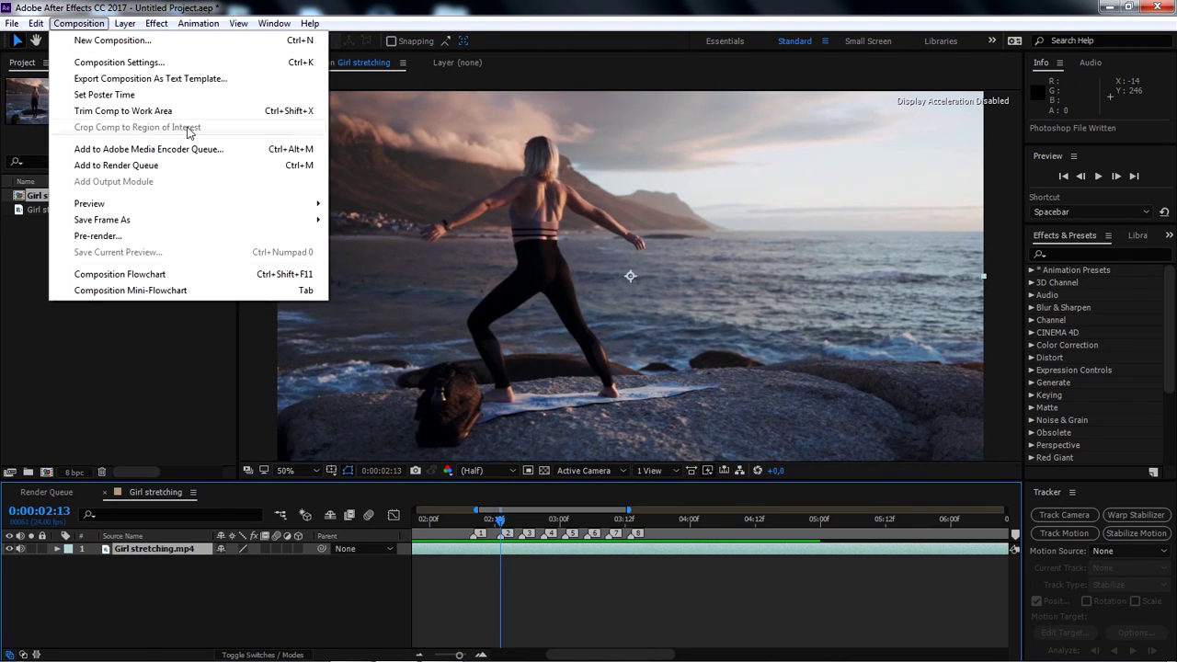
mouse_move(207, 221)
left_click(382, 243)
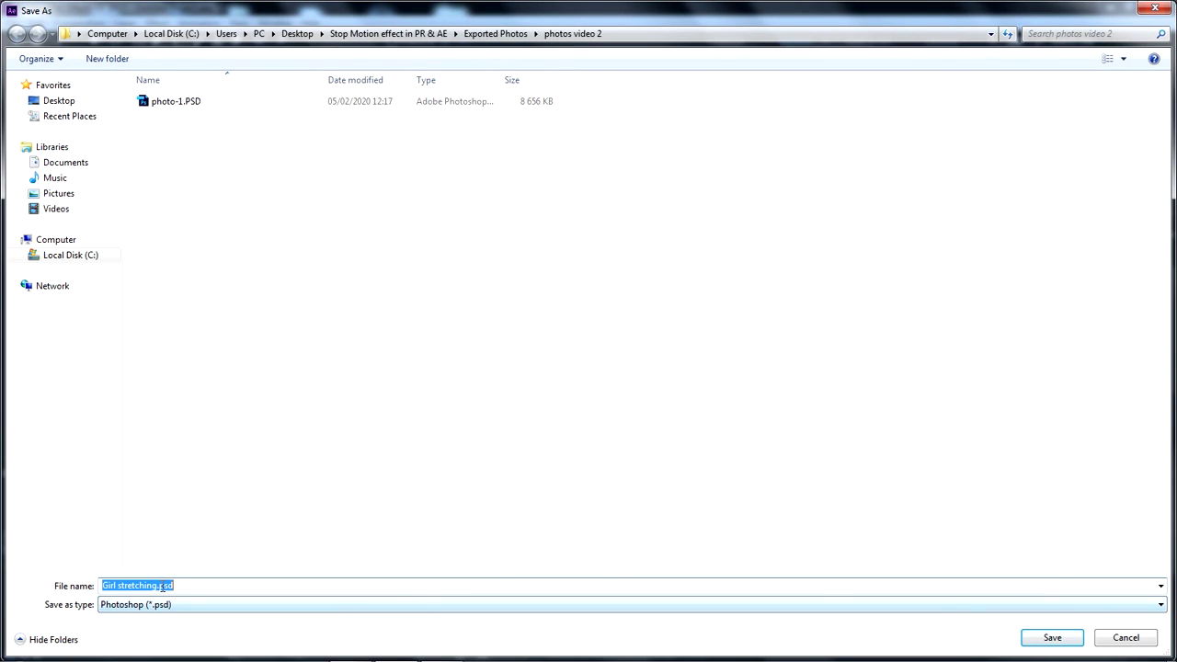
left_click(180, 103)
double_click(132, 585)
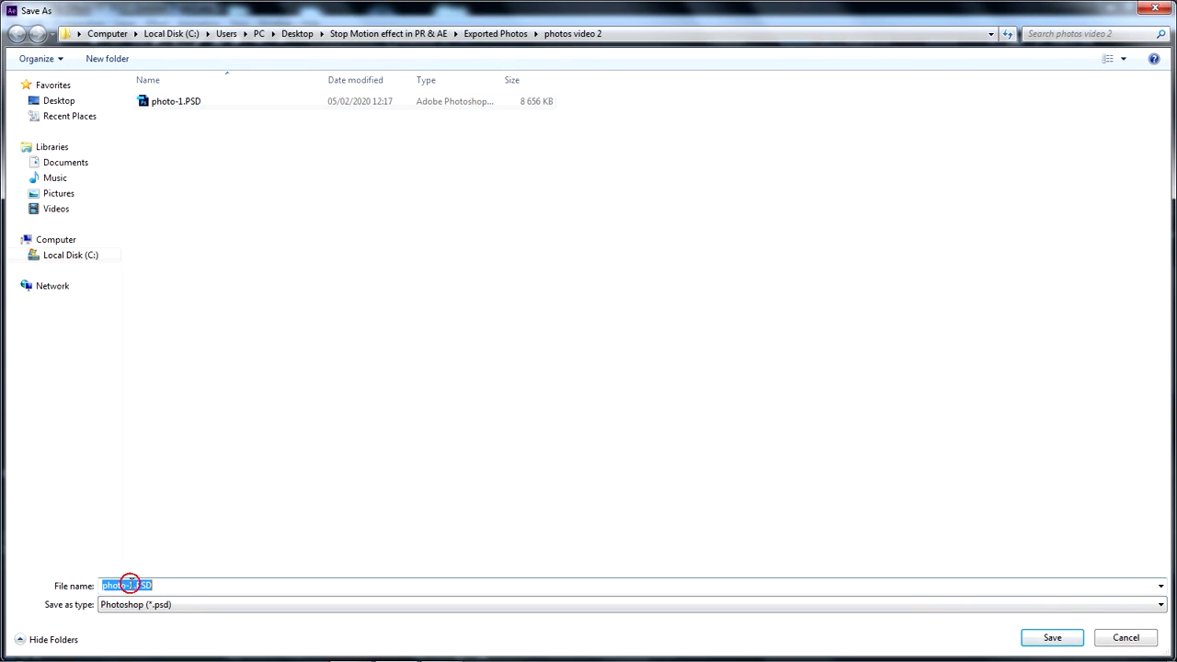
left_click(130, 585)
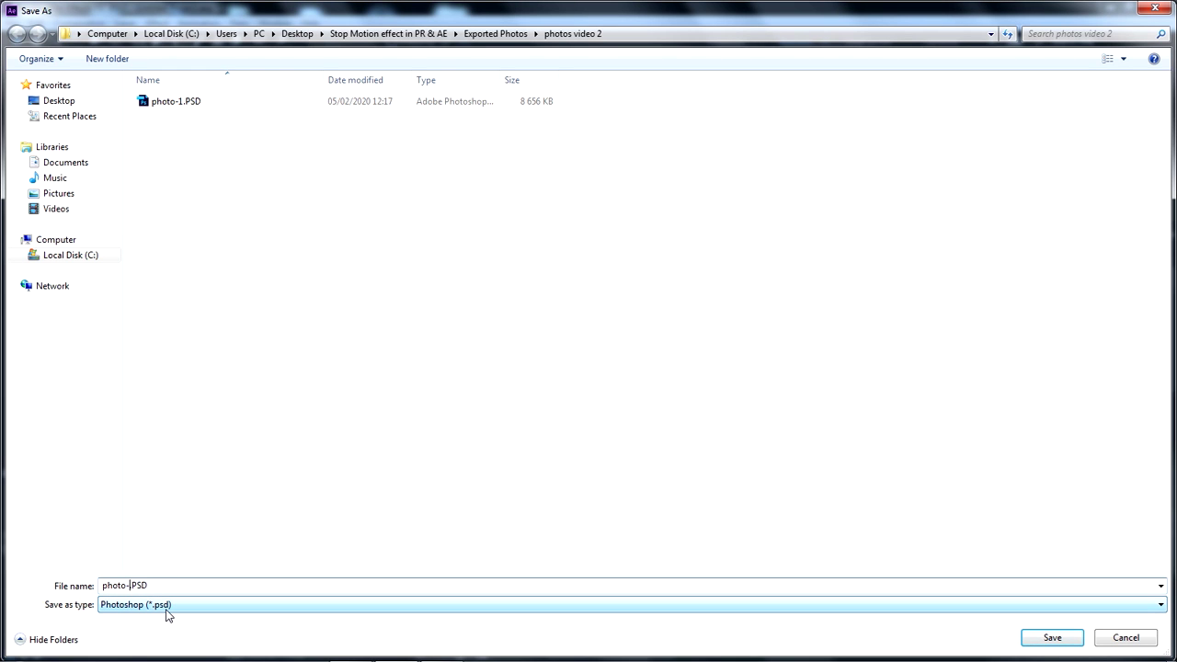
type("2")
left_click(1052, 637)
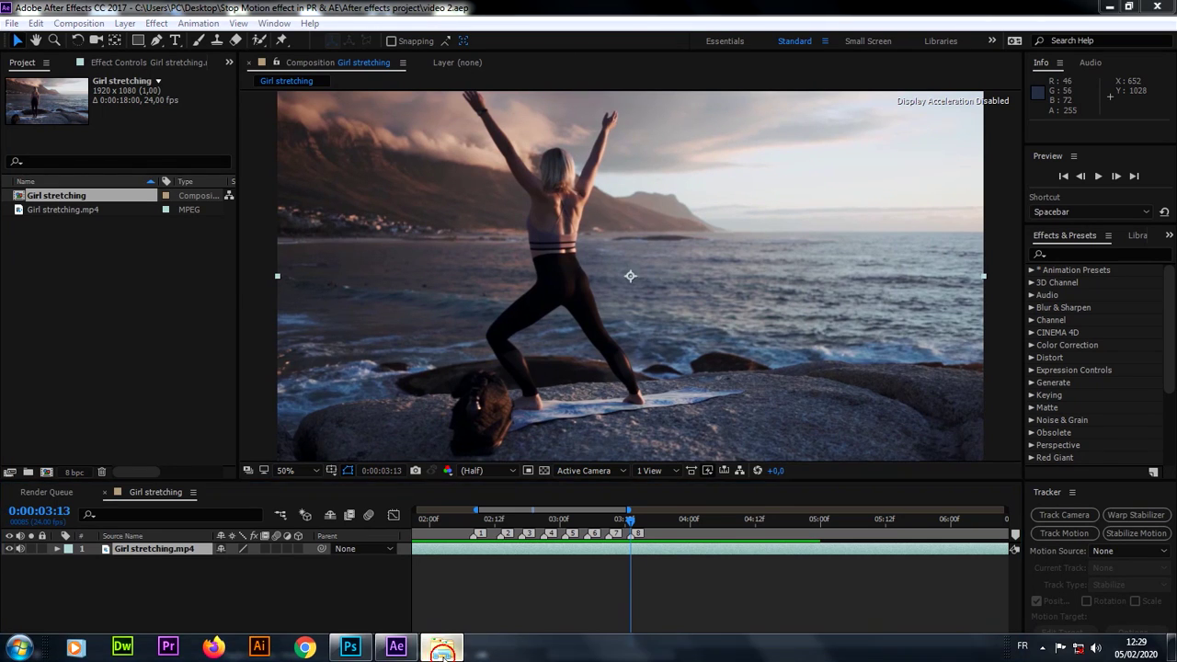
left_click(441, 653)
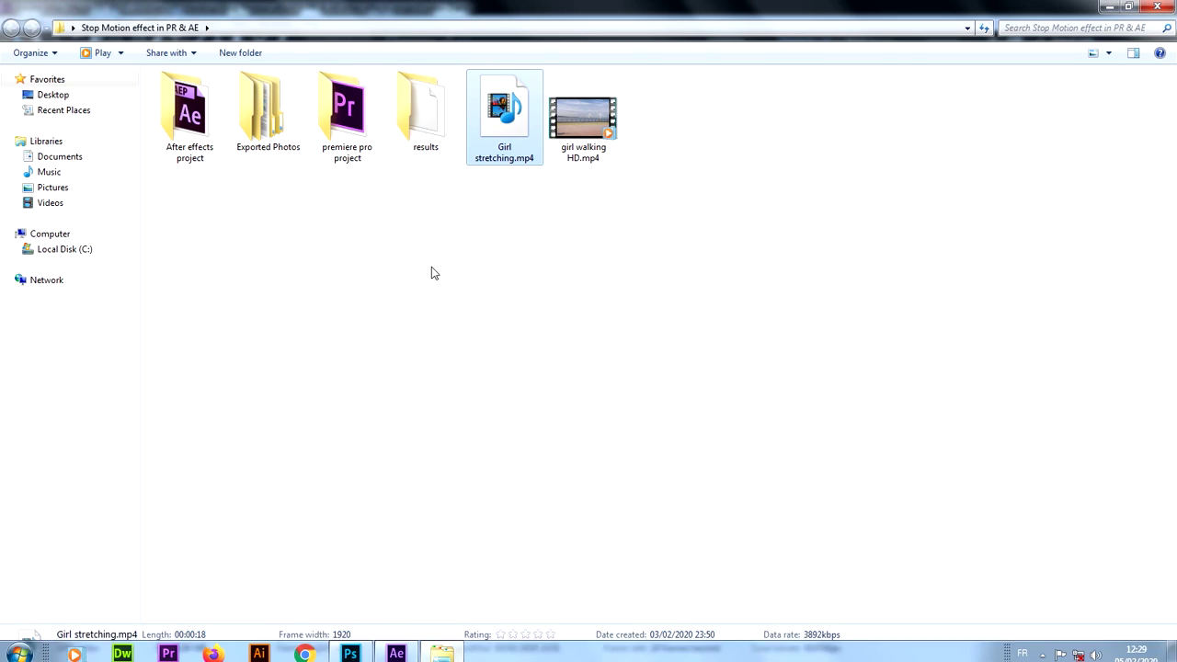
Browse to Exported Photos > photos video 2 and drag photo-1.PSD into Photoshop.
double_click(271, 126)
left_click(210, 112)
double_click(211, 112)
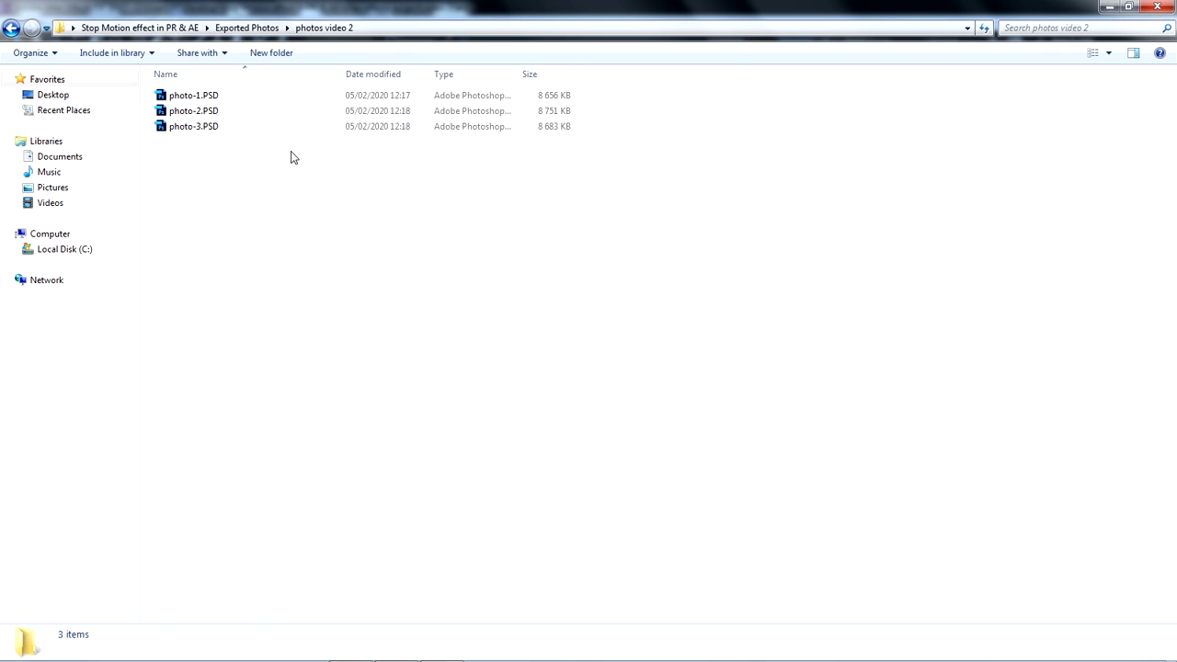
left_click(199, 96)
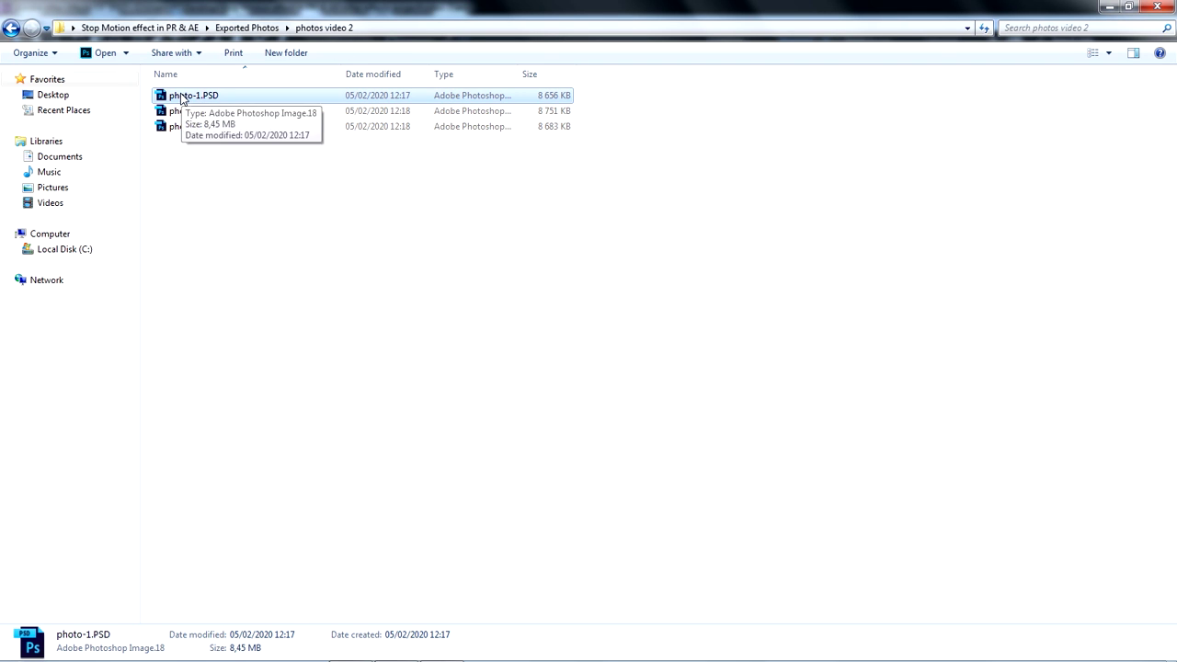
left_click_drag(180, 98, 455, 368)
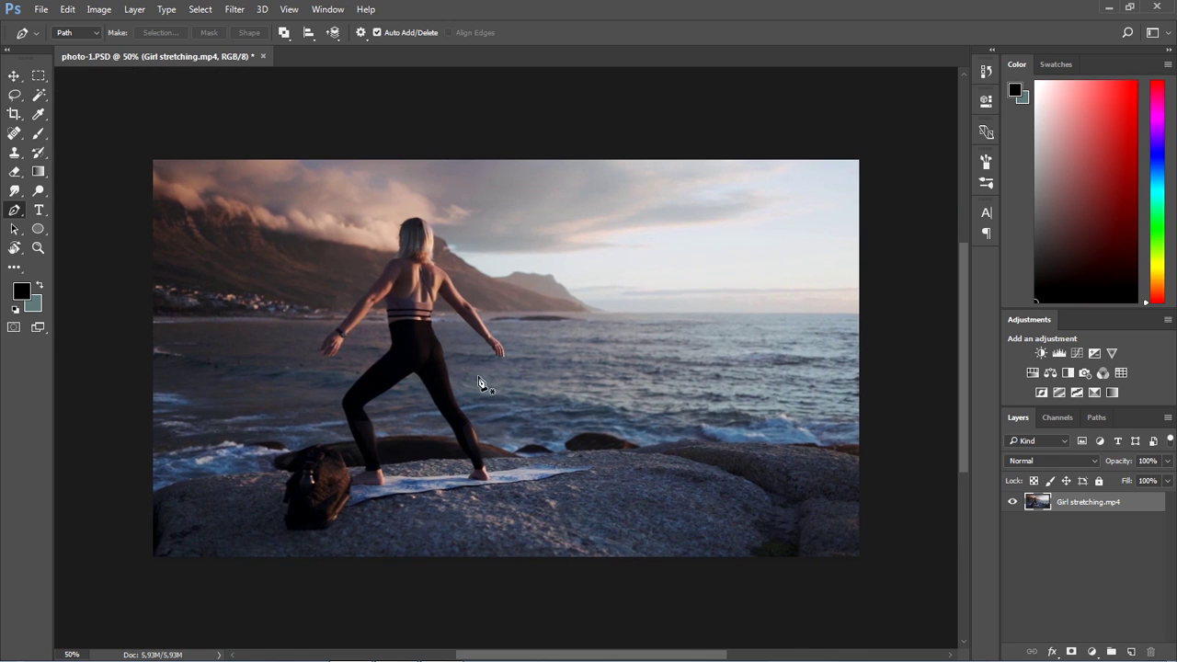
Zoom in on the girl's back and switch to the standard Pen tool.
left_click(430, 300)
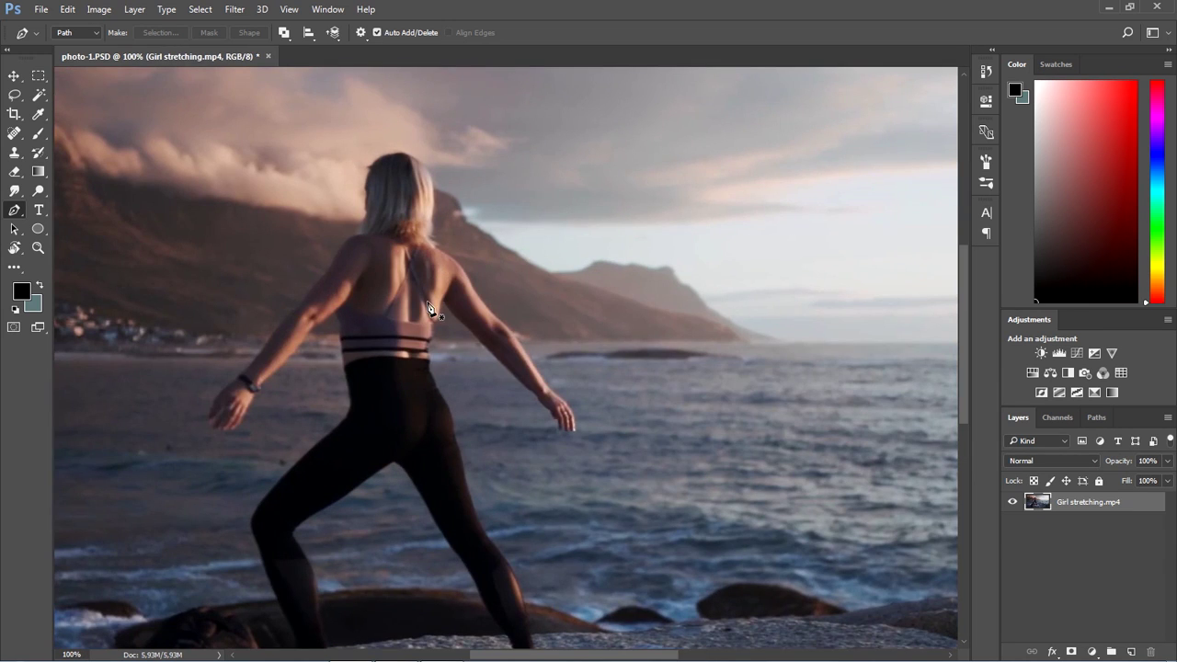
left_click_drag(429, 307, 419, 316)
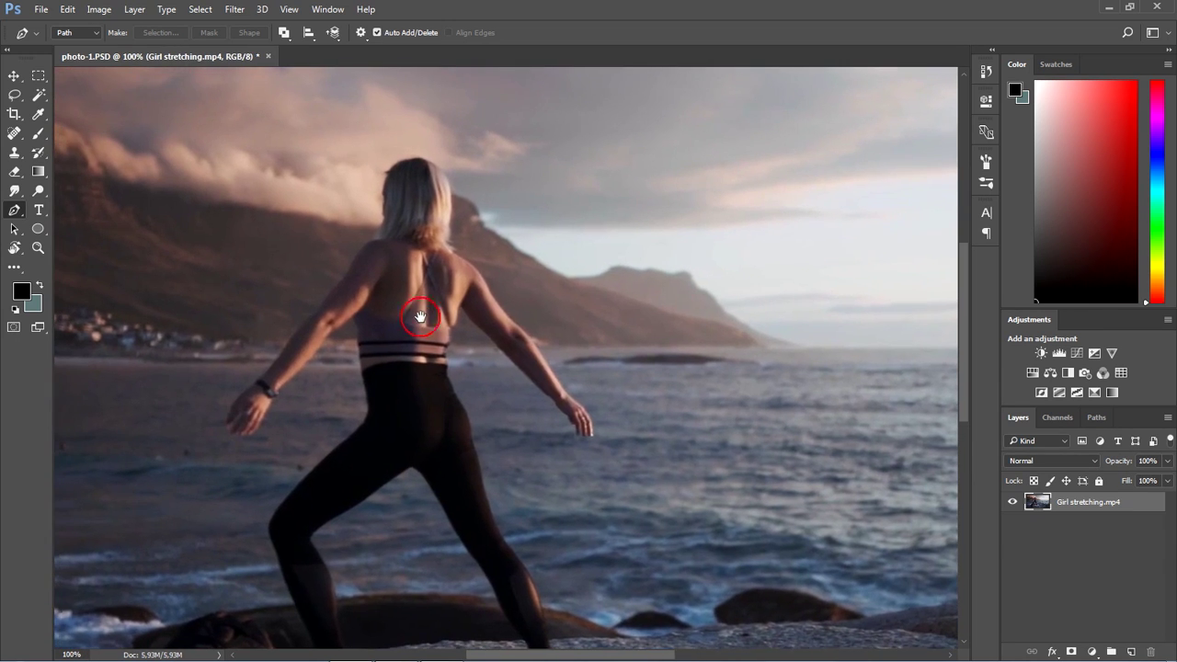
right_click(14, 210)
left_click(97, 210)
Trace the first arm's outline with Pen anchors from shoulder to fingertips and back.
key("ctrl+plus")
key("ctrl+plus")
left_click(421, 413)
left_click_drag(446, 277, 462, 283)
scroll(521, 395, "down", 3)
left_click(503, 327)
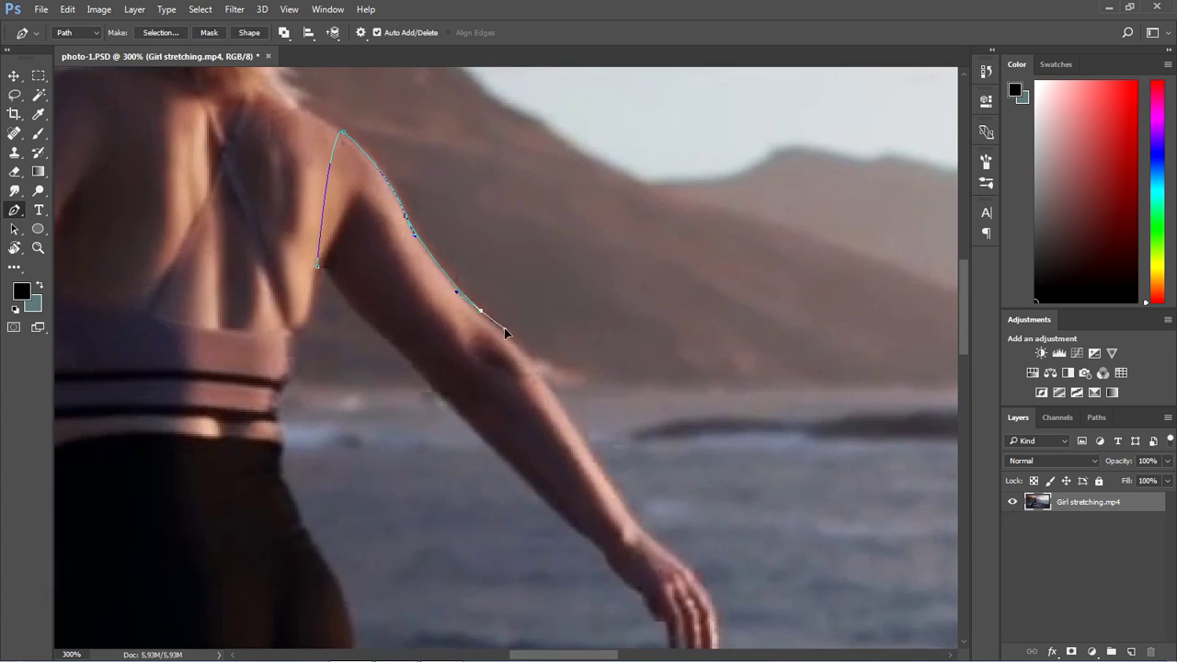
scroll(503, 327, "down", 2)
left_click(543, 397)
left_click(598, 474)
key("ctrl+plus")
key("ctrl+plus")
left_click_drag(550, 404, 556, 458)
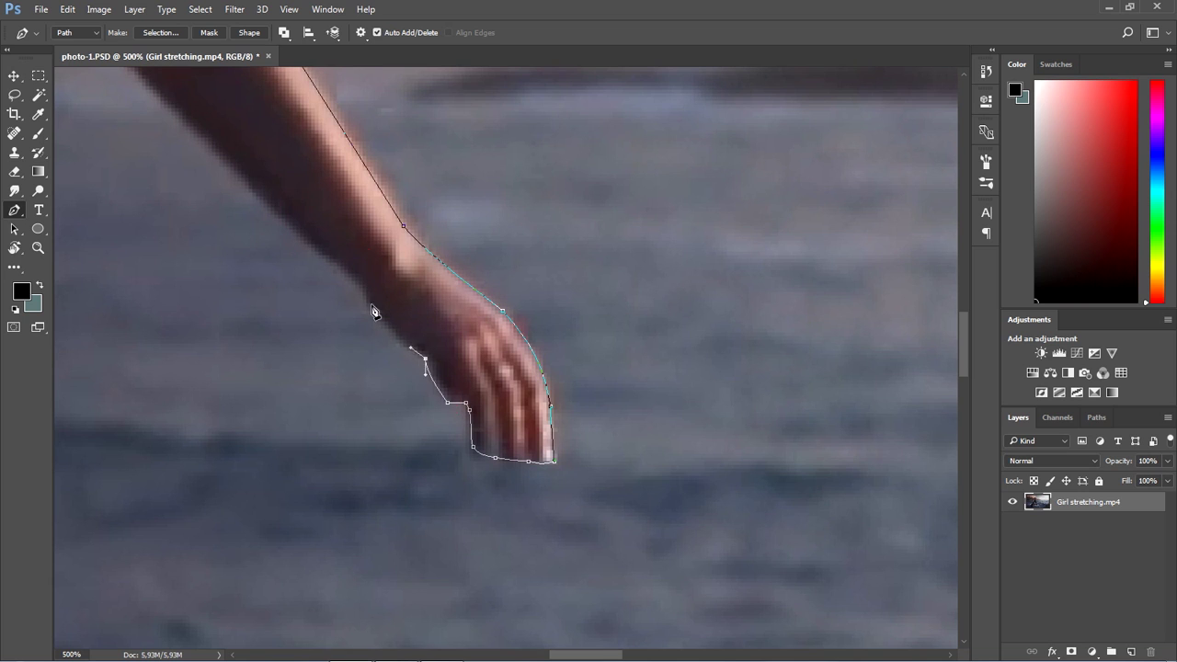
key("ctrl+minus")
scroll(411, 352, "up", 3)
left_click(295, 120)
scroll(395, 230, "up", 2)
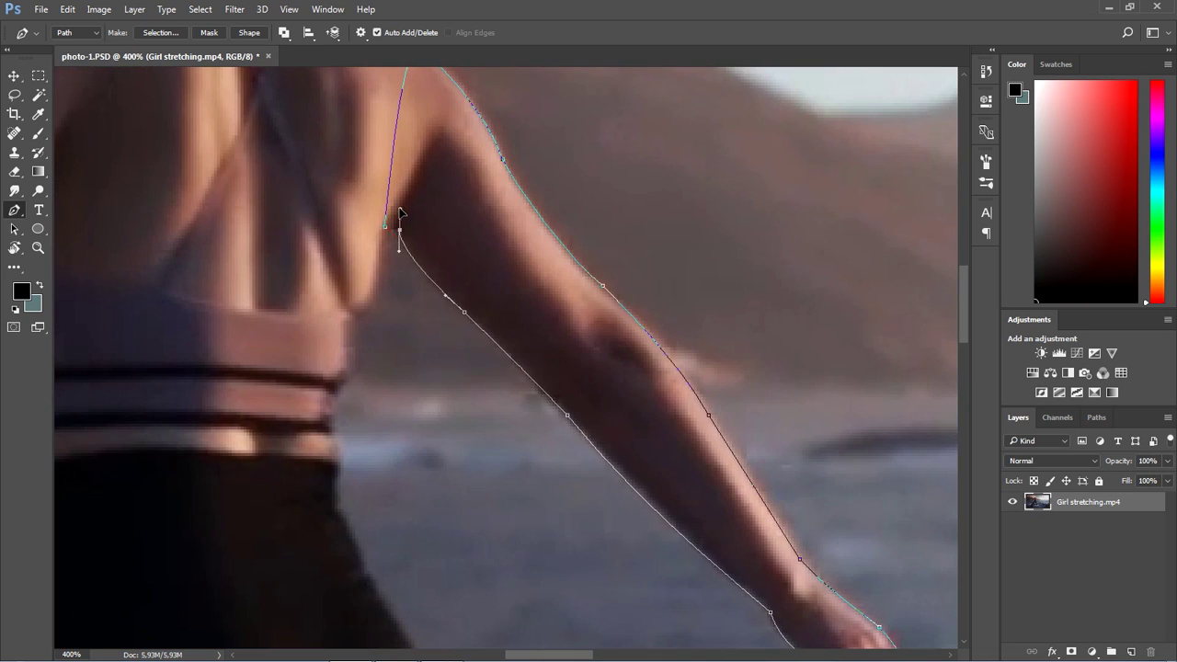
key("ctrl+minus")
key("ctrl+minus")
key("ctrl+minus")
key("ctrl+plus")
key("ctrl+plus")
scroll(460, 350, "up", 1)
Trace the left arm's outline up over the shoulder and down toward the wrist.
left_click(419, 361)
left_click_drag(484, 280, 491, 280)
left_click(510, 237)
left_click(520, 131)
left_click(448, 156)
left_click(405, 237)
left_click(324, 334)
left_click(297, 355)
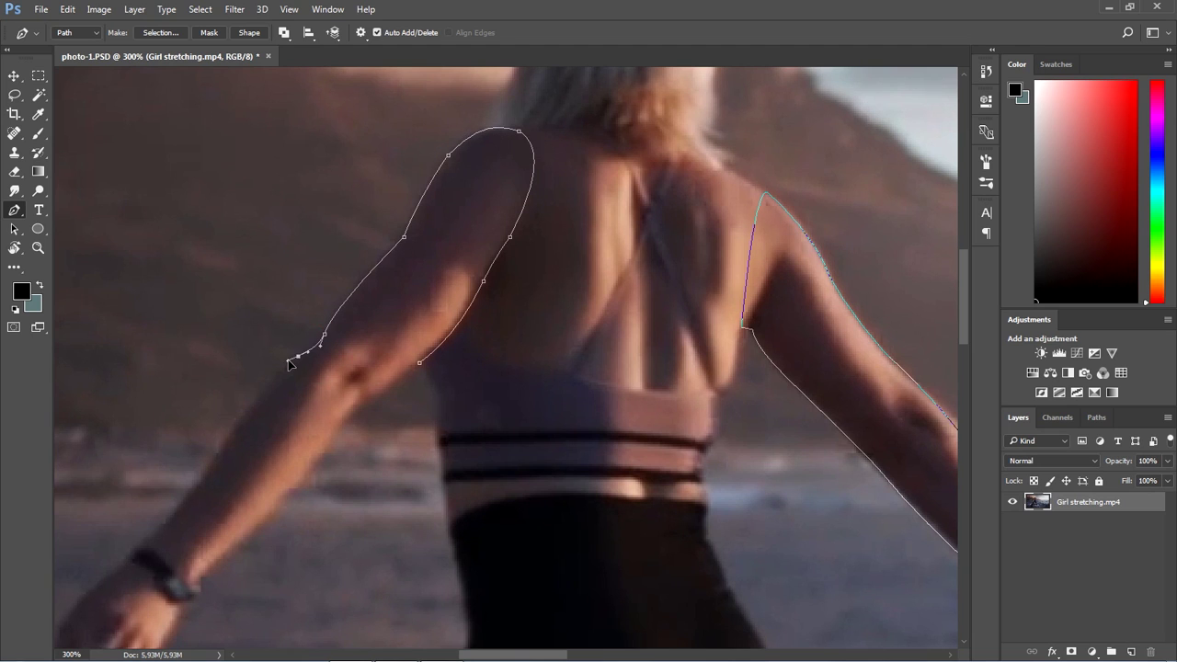
scroll(288, 364, "down", 3)
scroll(288, 364, "left", 2)
left_click(330, 322)
left_click(303, 358)
left_click(281, 387)
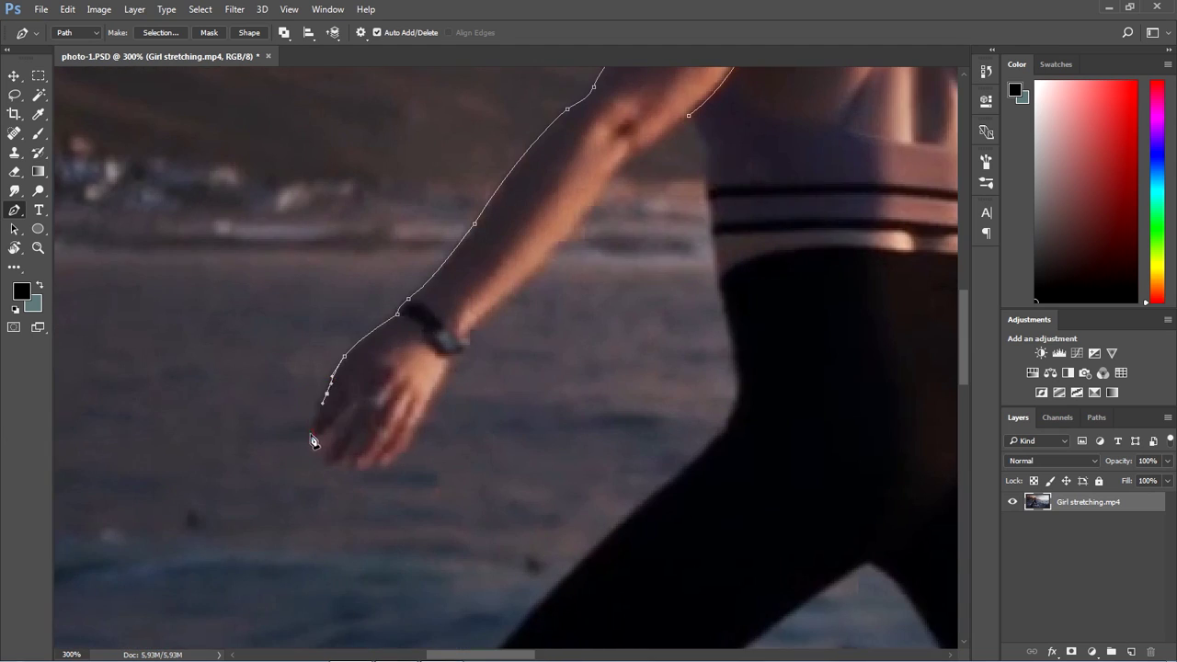
Trace around the left hand and up the arm's lower edge to close the outline.
left_click_drag(335, 468, 345, 469)
left_click(412, 434)
left_click(447, 357)
left_click(467, 335)
scroll(468, 328, "up", 2)
scroll(468, 329, "right", 2)
left_click_drag(517, 269, 531, 242)
left_click(598, 207)
left_click(672, 245, "alt")
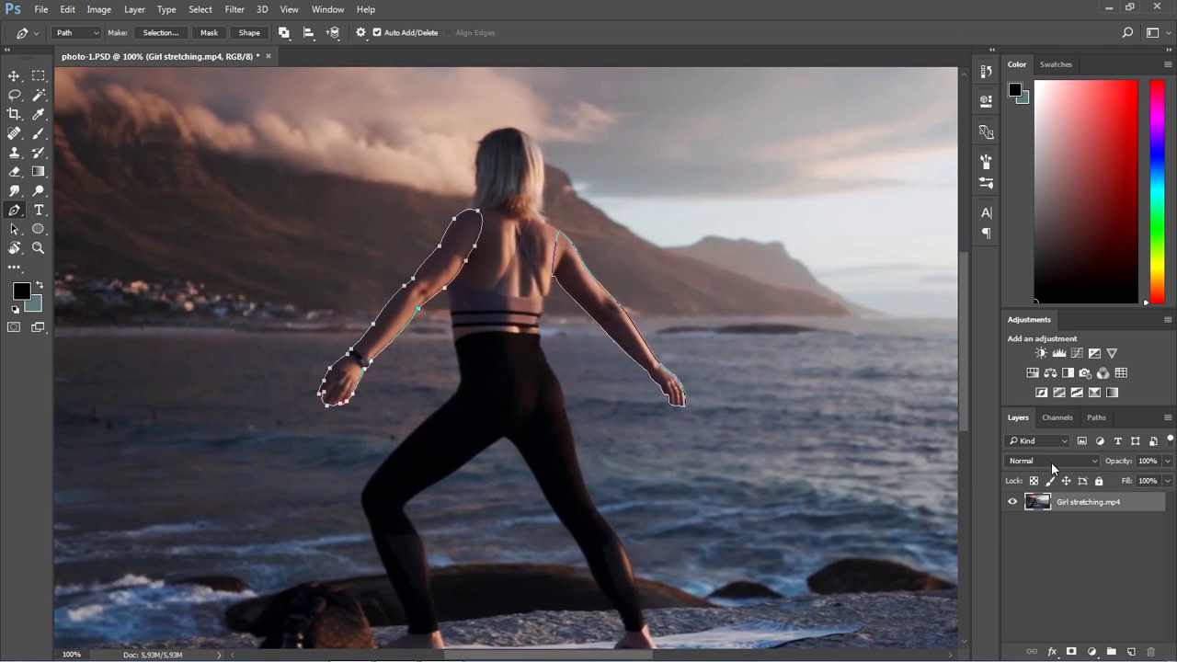
Load the work path as a selection, invert it, delete the background and deselect.
left_click(1096, 419)
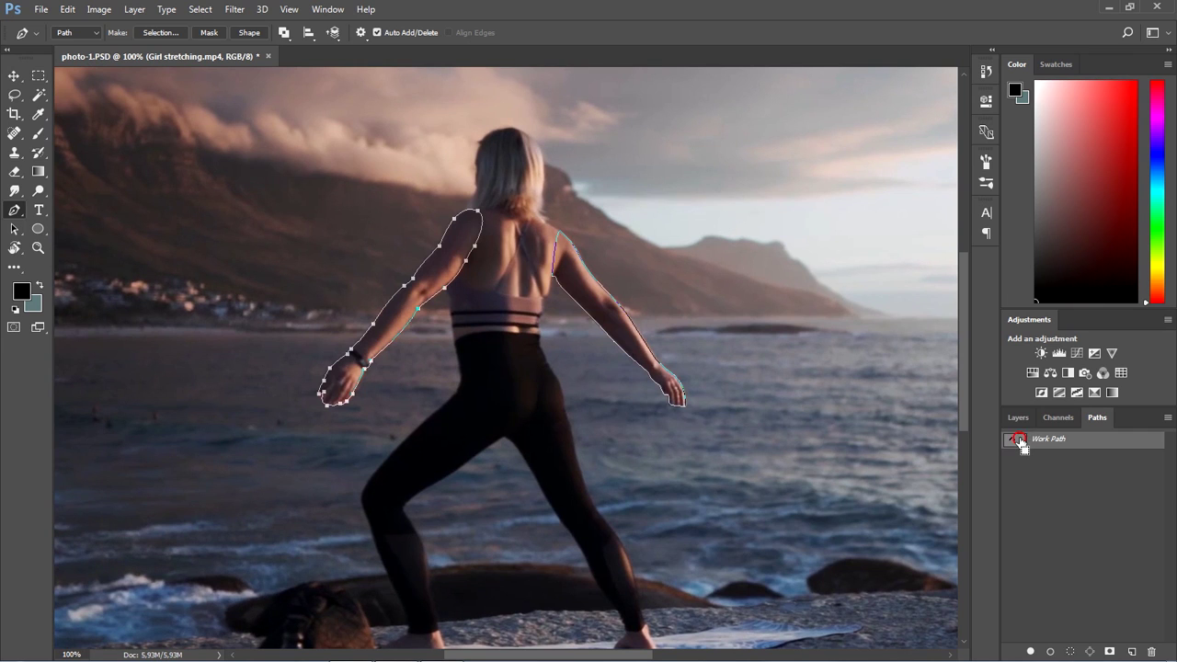
left_click(1019, 440, "ctrl")
left_click(1019, 417)
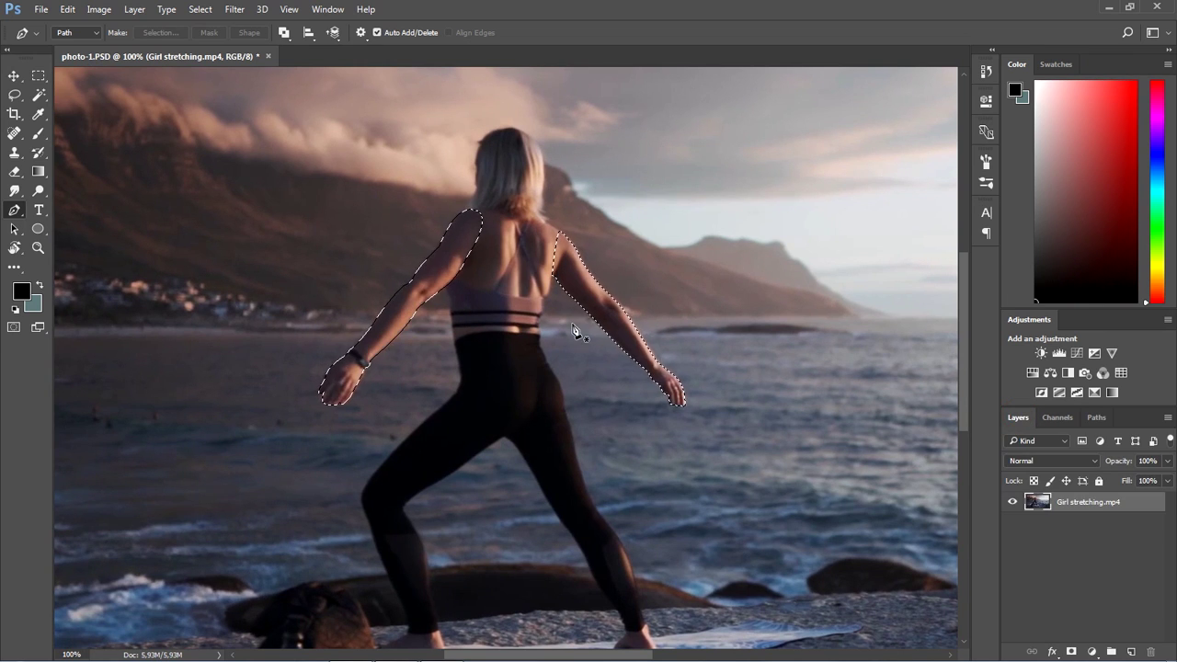
left_click(210, 17)
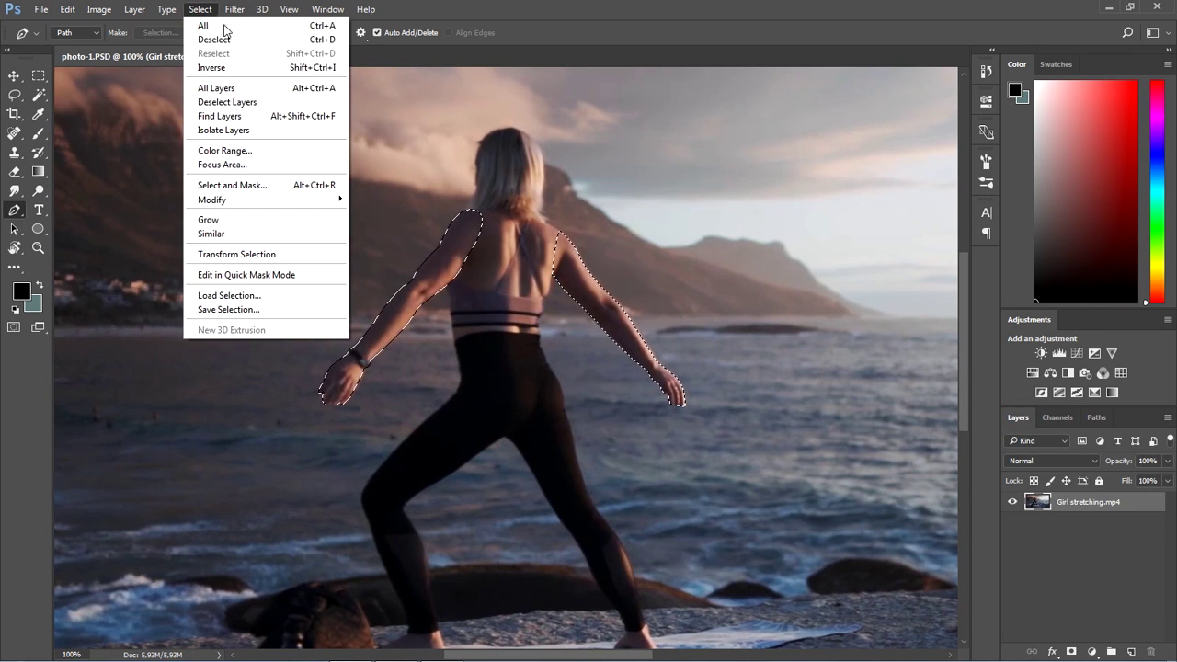
left_click(210, 68)
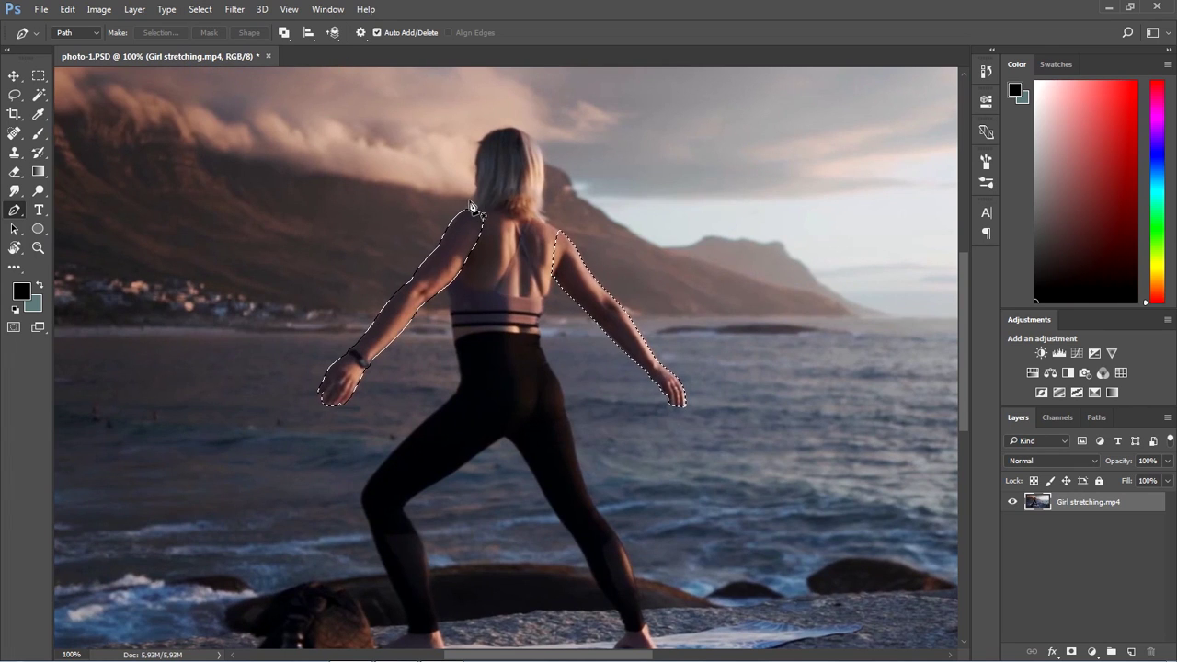
key("Delete")
key("ctrl+d")
left_click(499, 290)
left_click(573, 310)
left_click_drag(573, 309, 536, 319)
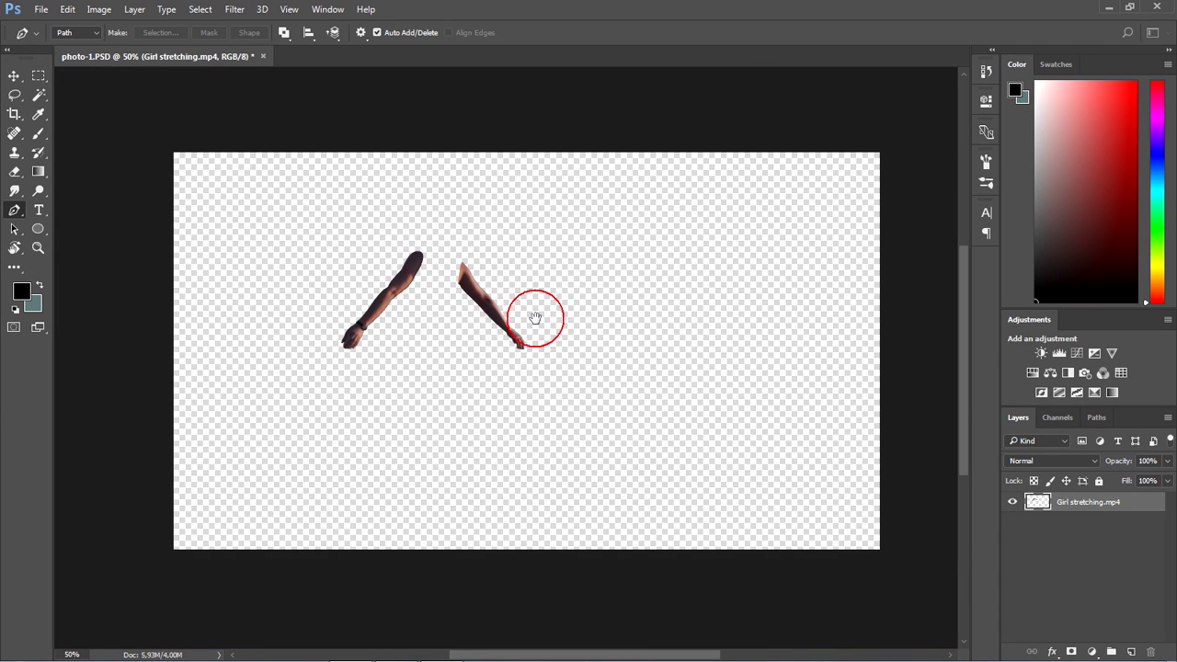
Save for Web the arm cutout as PNG-24 into png video 2, then close photo-1.PSD unsaved.
left_click(41, 11)
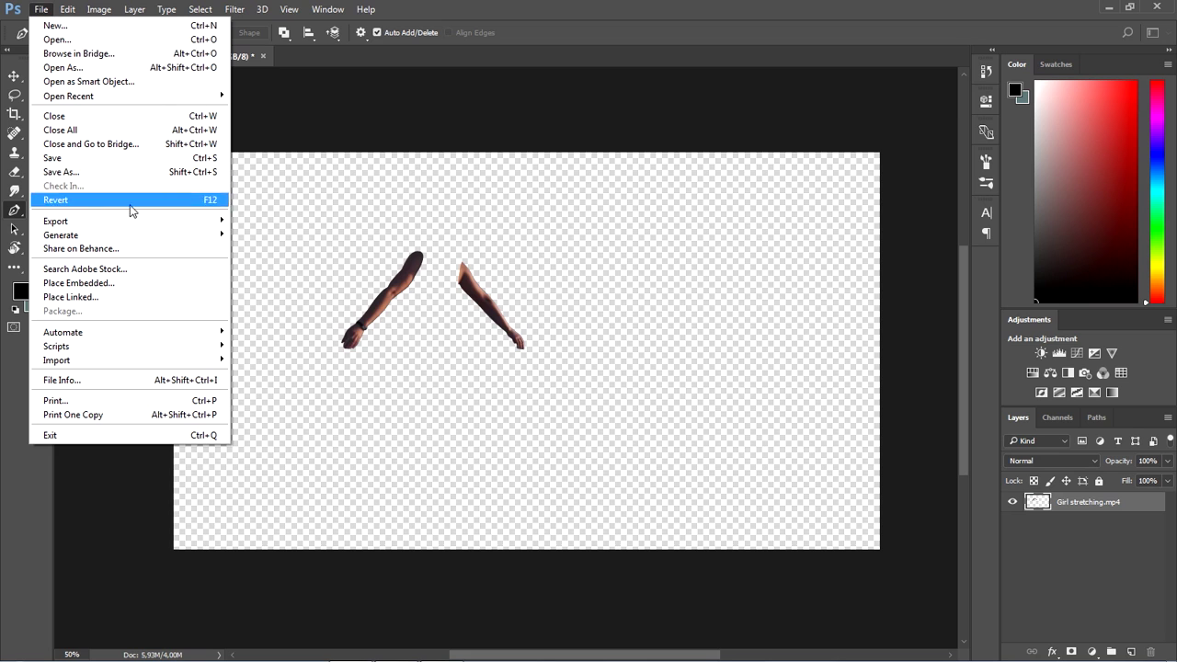
mouse_move(101, 222)
left_click(273, 278)
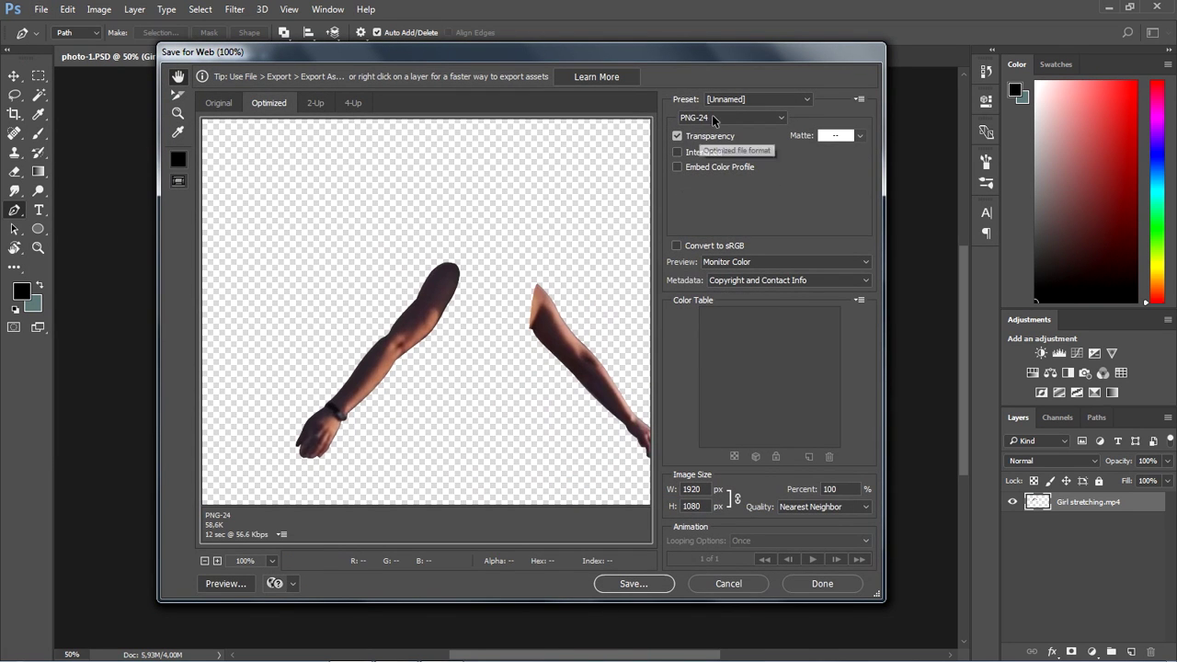
left_click(634, 583)
left_click(466, 98)
double_click(283, 180)
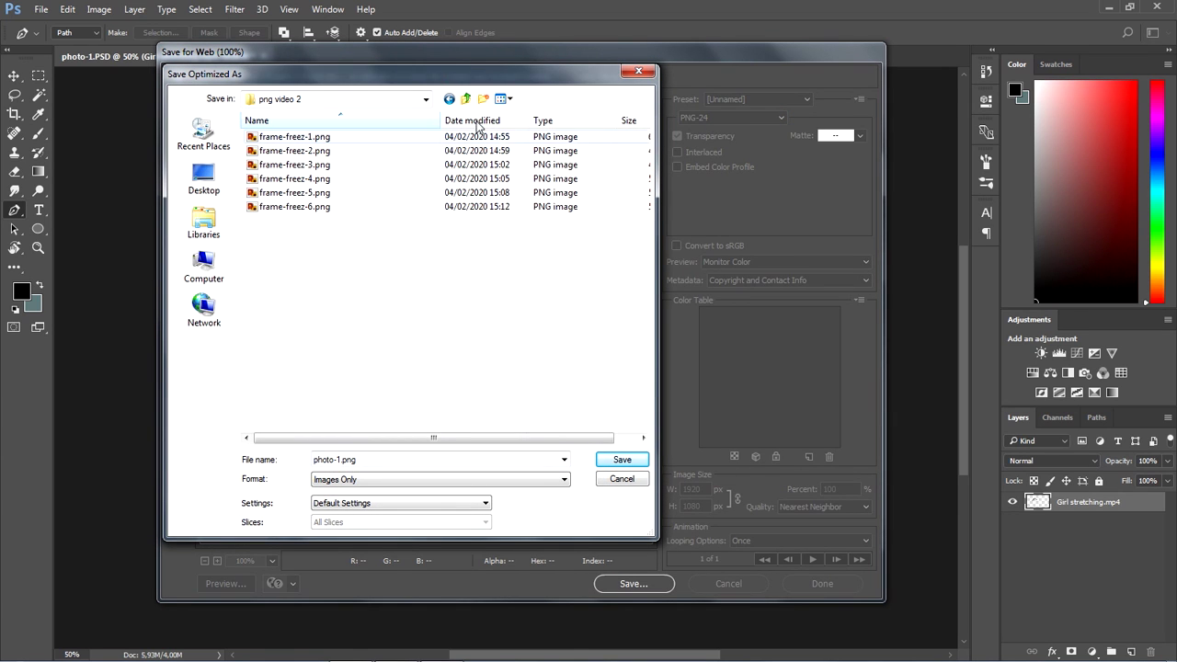
double_click(324, 459)
type("png")
left_click(615, 461)
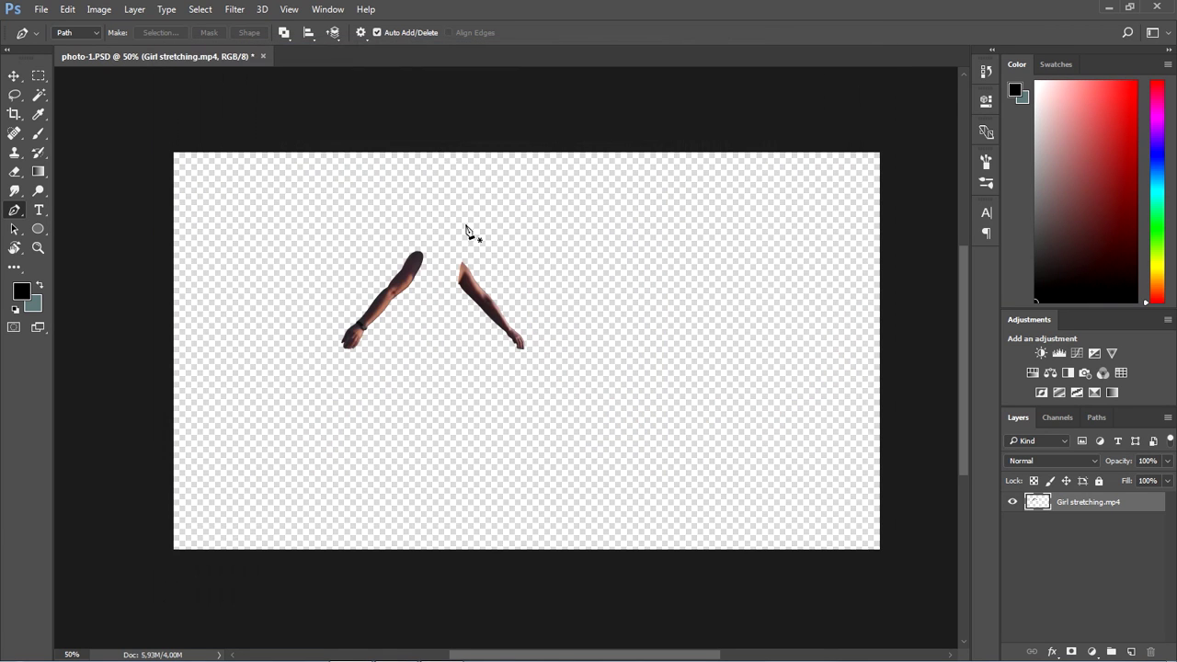
left_click(262, 56)
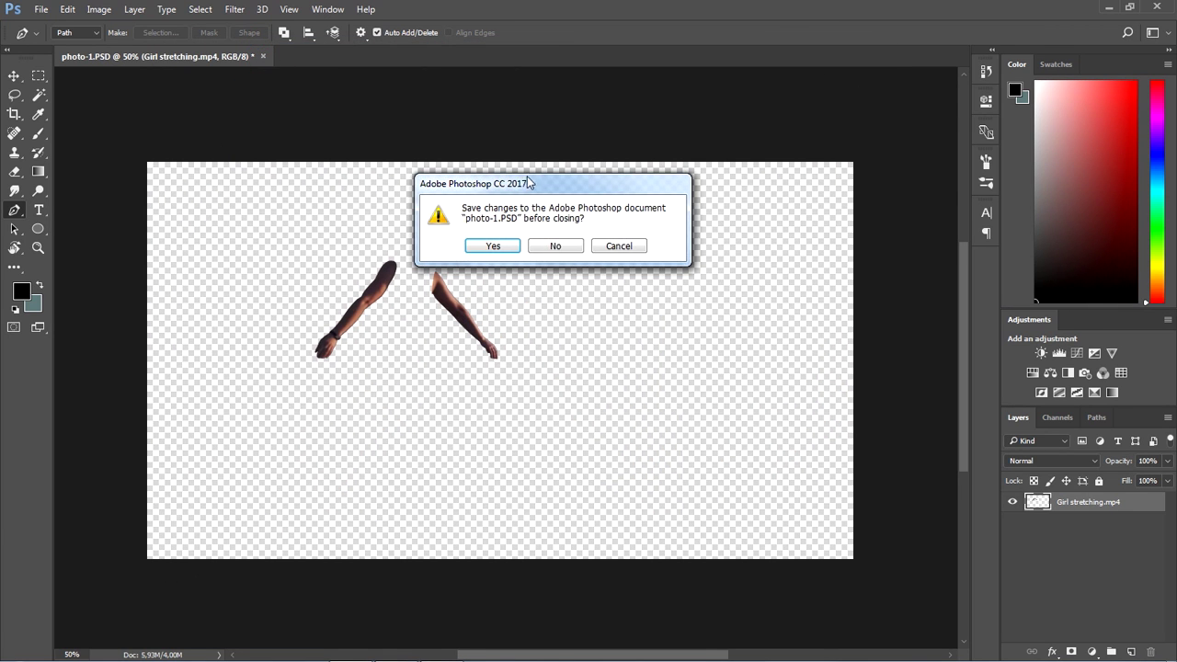
left_click(557, 246)
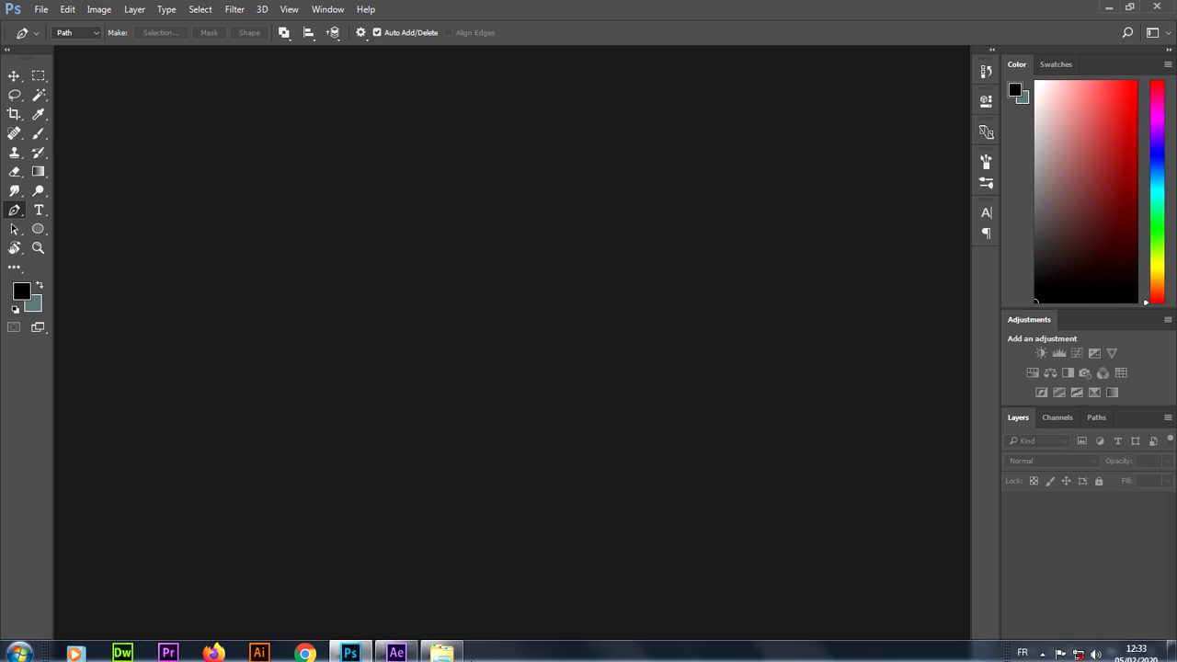
Drag photo-2.PSD into Photoshop, then open frame-freez-1.png from png video 2 in Photo Viewer.
left_click(458, 651)
left_click(230, 118)
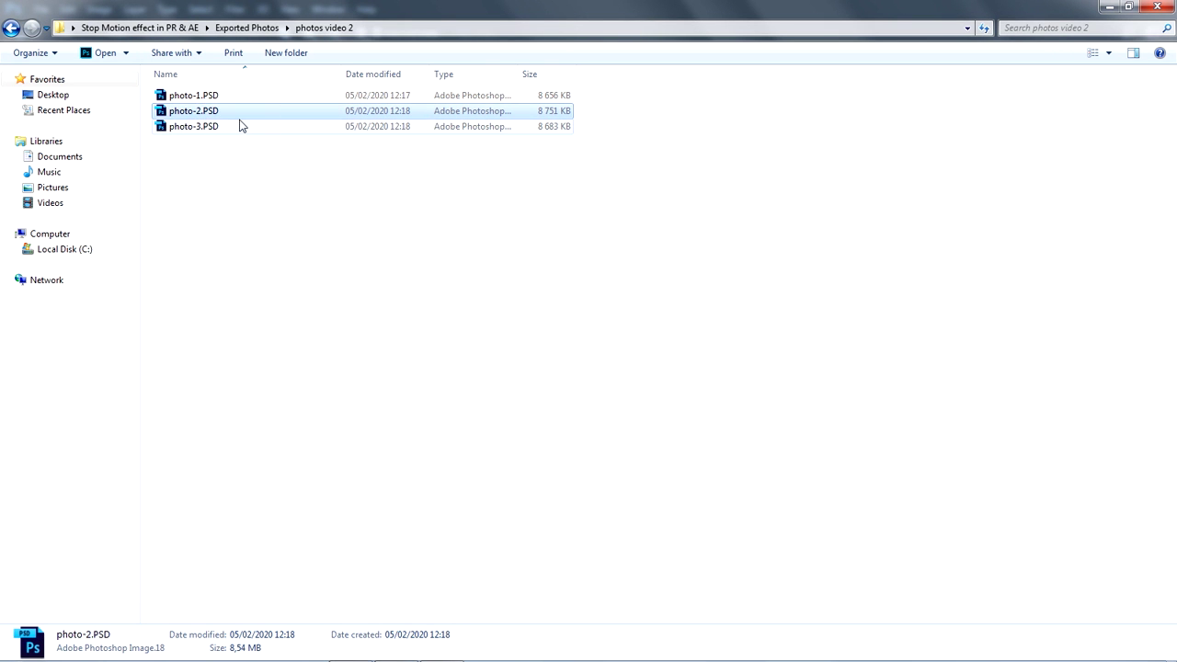
left_click_drag(201, 114, 466, 383)
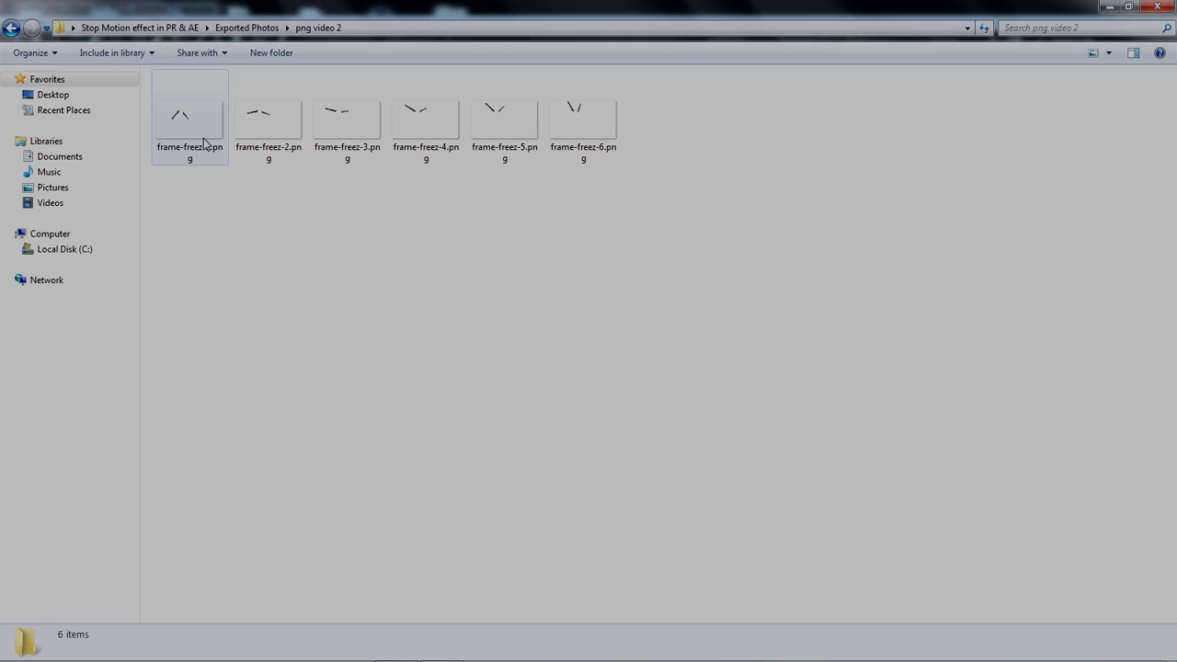
left_click(205, 142)
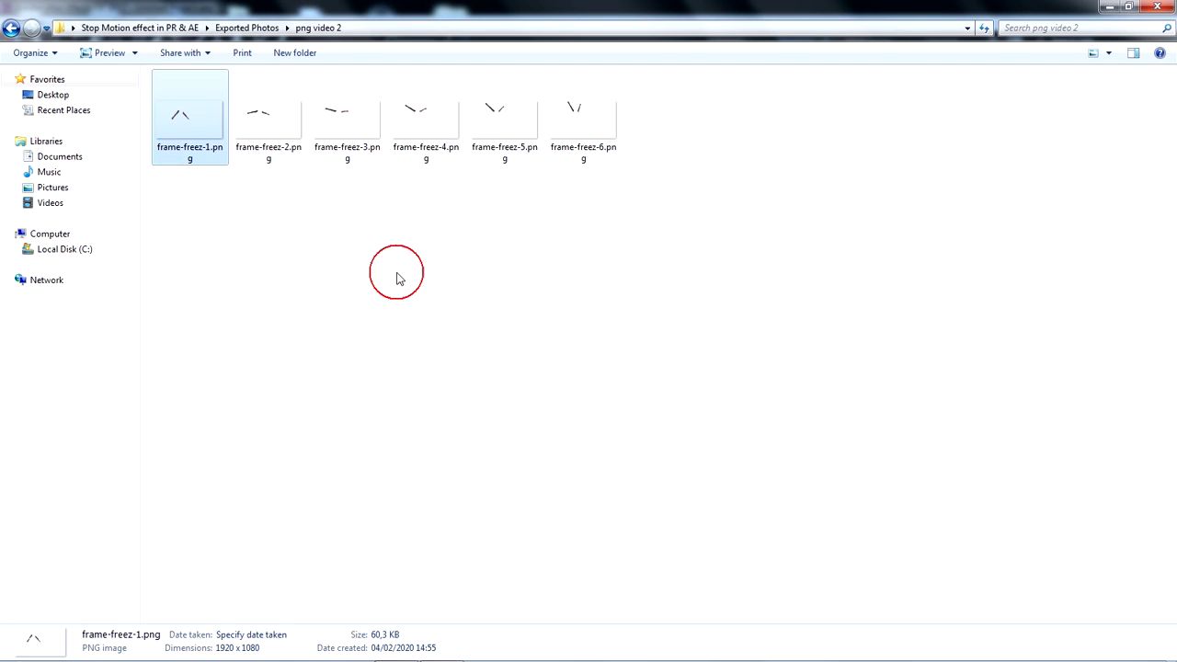
double_click(198, 129)
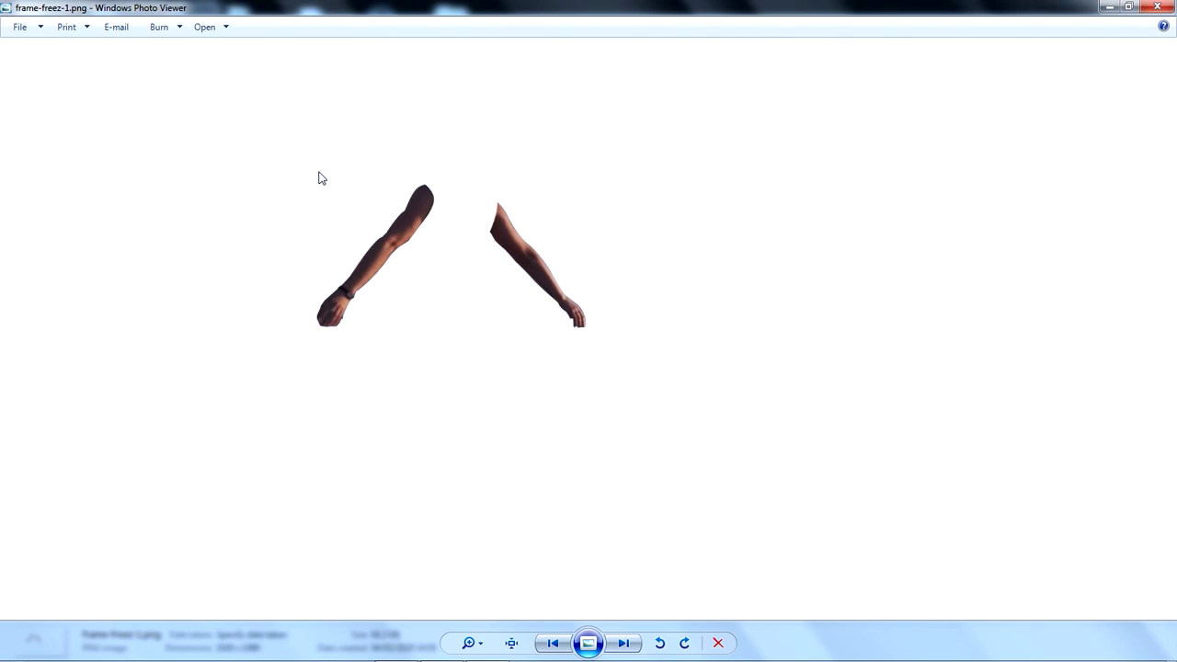
Browse through the frame-freez arm cutout PNGs one after another in Photo Viewer.
left_click(624, 643)
left_click(624, 644)
left_click(623, 643)
left_click(623, 644)
left_click(623, 644)
left_click(623, 644)
left_click(623, 643)
left_click(623, 644)
left_click(624, 643)
left_click(624, 644)
left_click(623, 643)
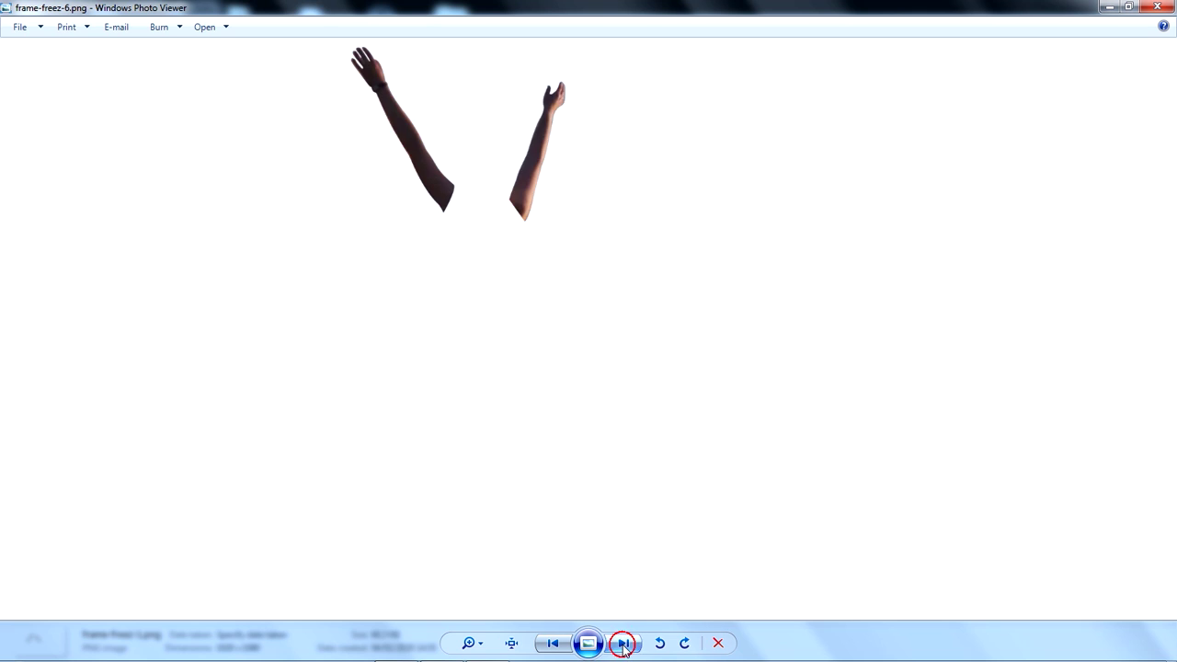
left_click(623, 644)
left_click(623, 644)
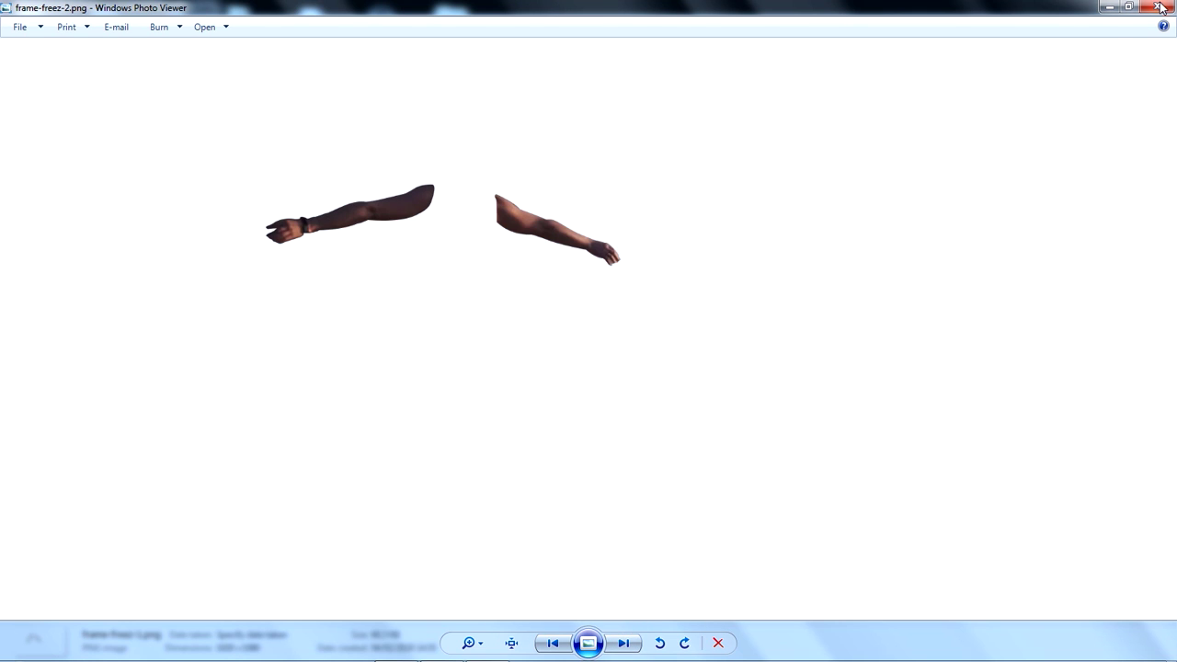
Close Photo Viewer and select frame-freez-2 through frame-freez-6 in the png video 2 folder.
left_click(1158, 7)
left_click(549, 294)
left_click_drag(658, 230, 89, 329)
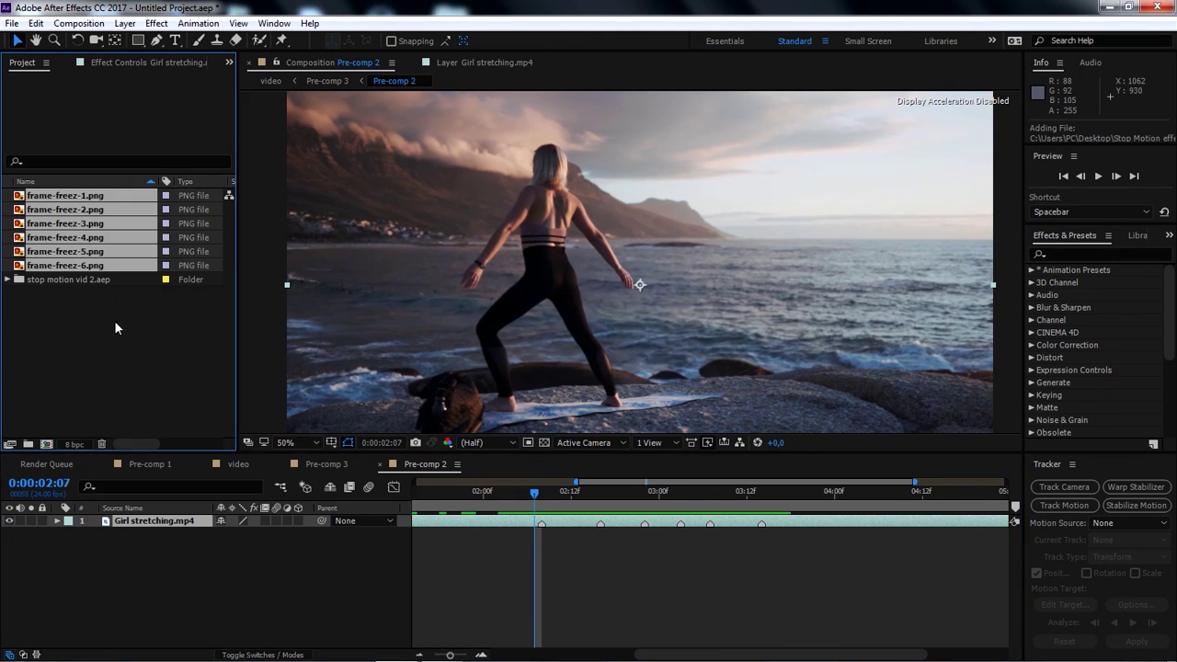
Select the Girl stretching layer and start Animation > Track Motion on it.
left_click(97, 372)
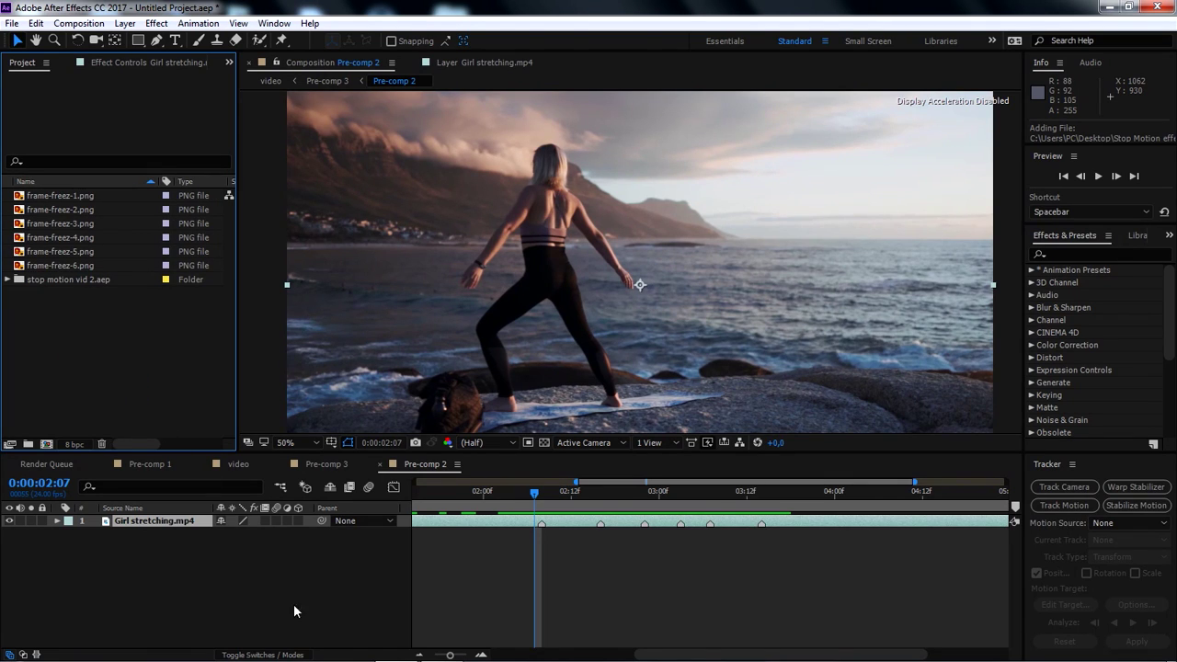
left_click(230, 596)
left_click(154, 522)
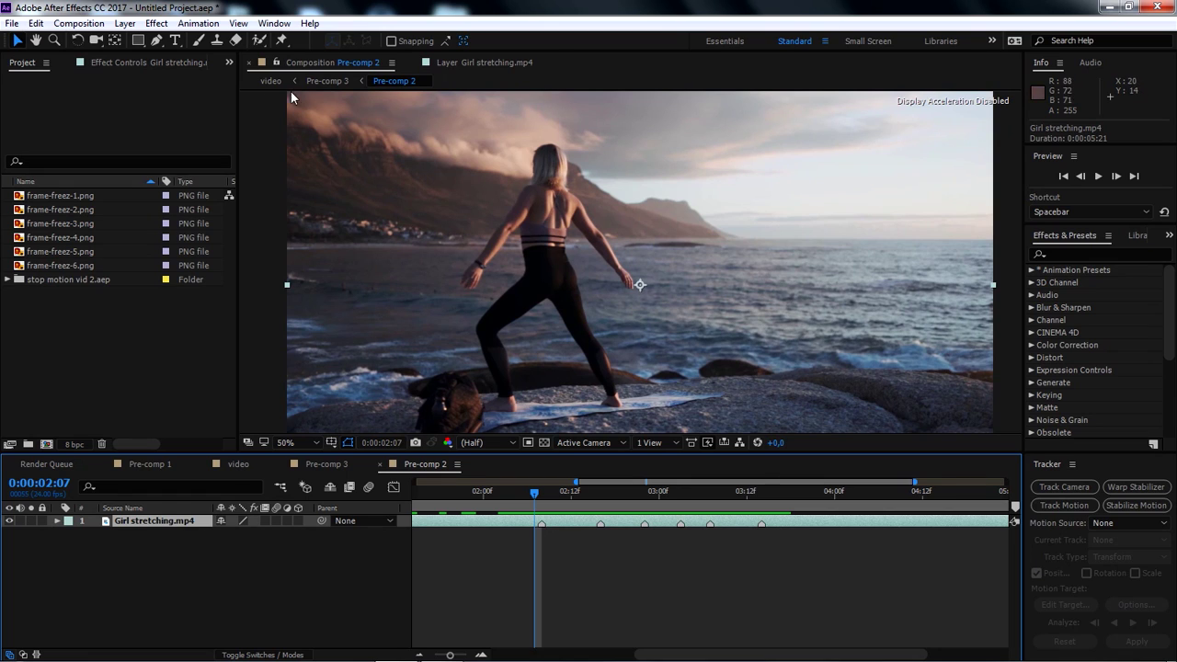
left_click(198, 23)
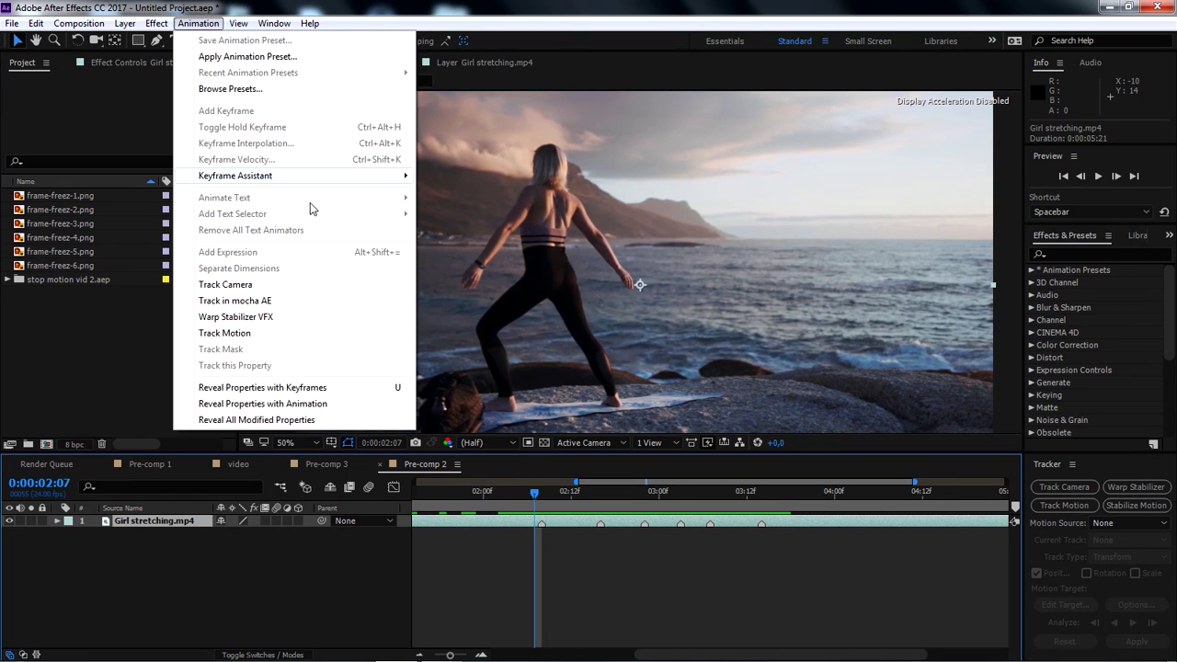
left_click(257, 335)
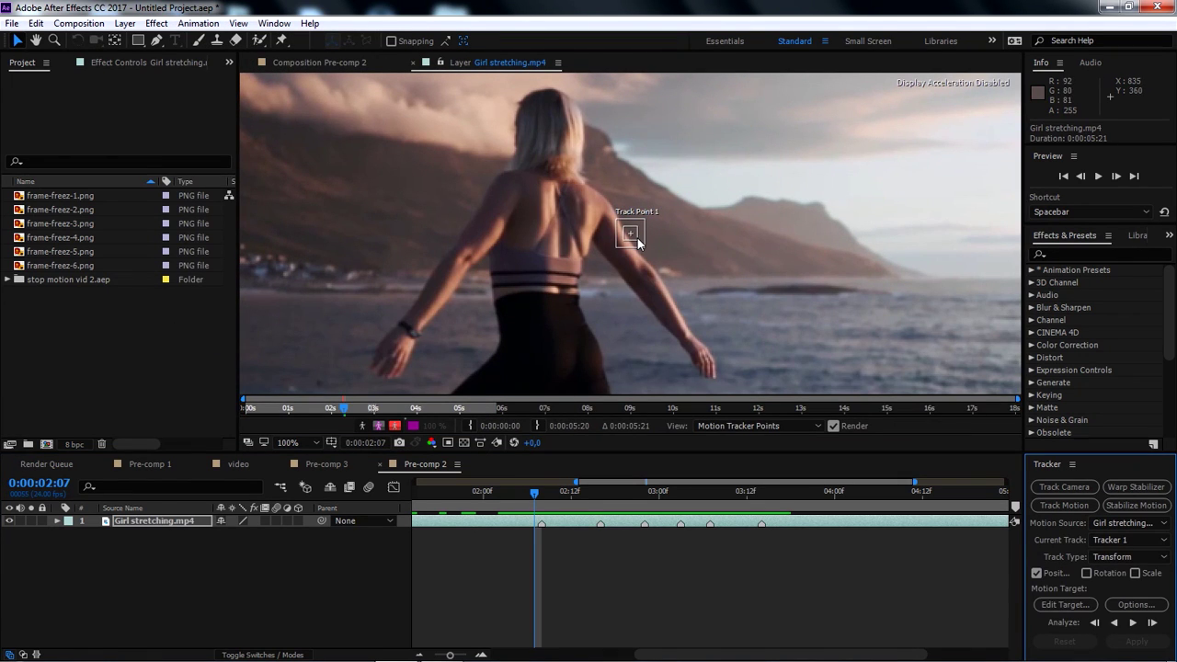
Place Track Point 1 on the back straps, enlarge it, and analyze forward from 0:00:02:05.
left_click_drag(645, 225, 585, 254)
left_click_drag(545, 289, 571, 275)
mouse_move(522, 514)
left_mouse_down()
mouse_move(516, 503)
mouse_move(533, 506)
mouse_move(521, 506)
left_mouse_up()
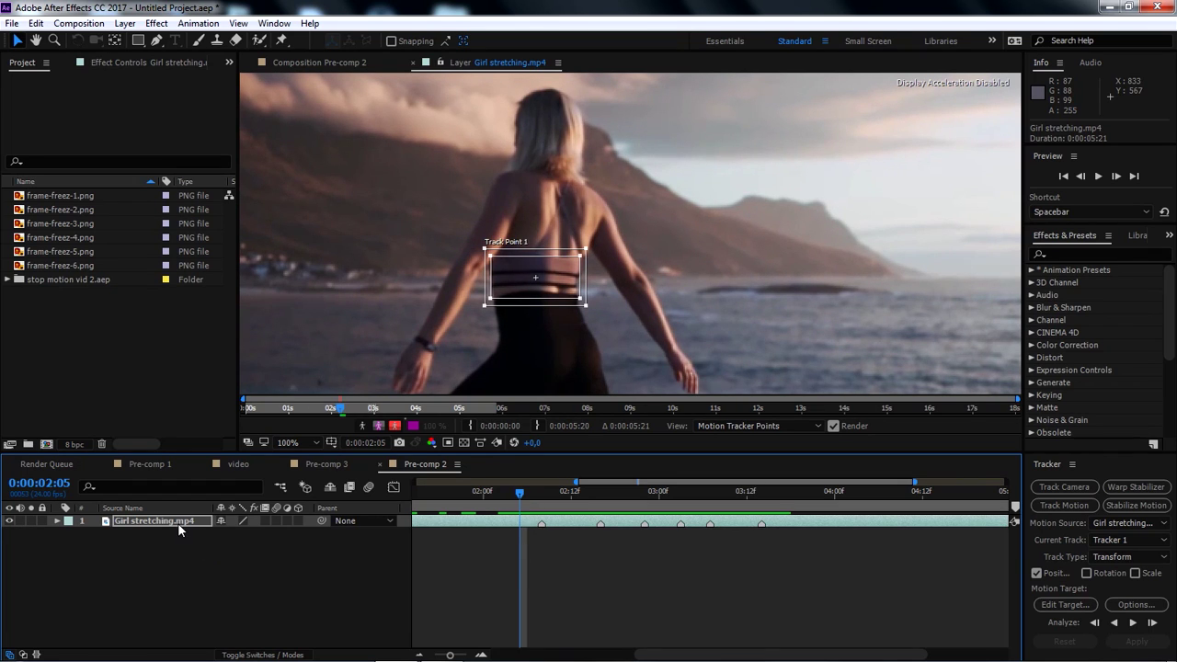
left_click(420, 654)
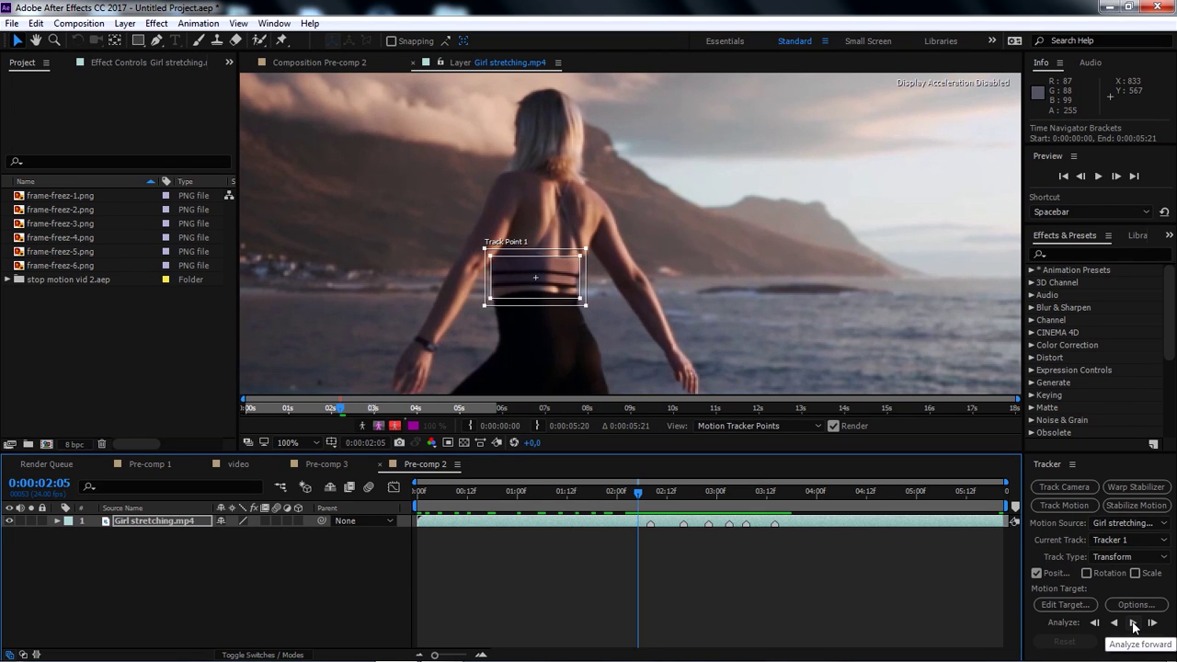
left_click(1134, 623)
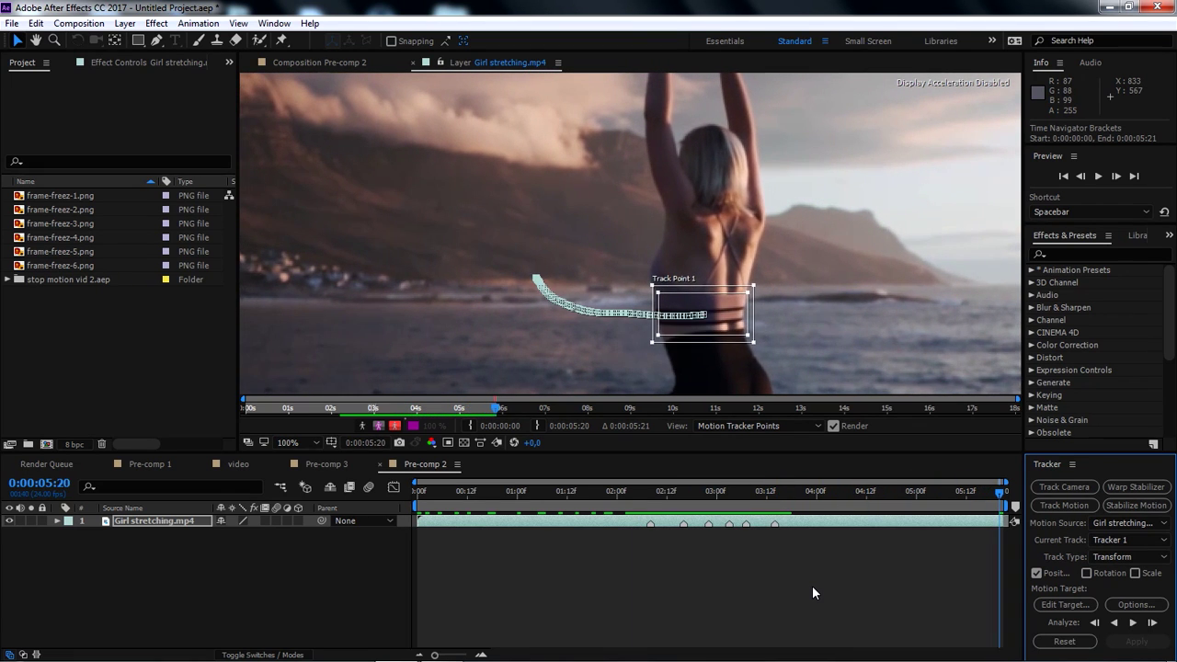
left_click_drag(1002, 497, 649, 495)
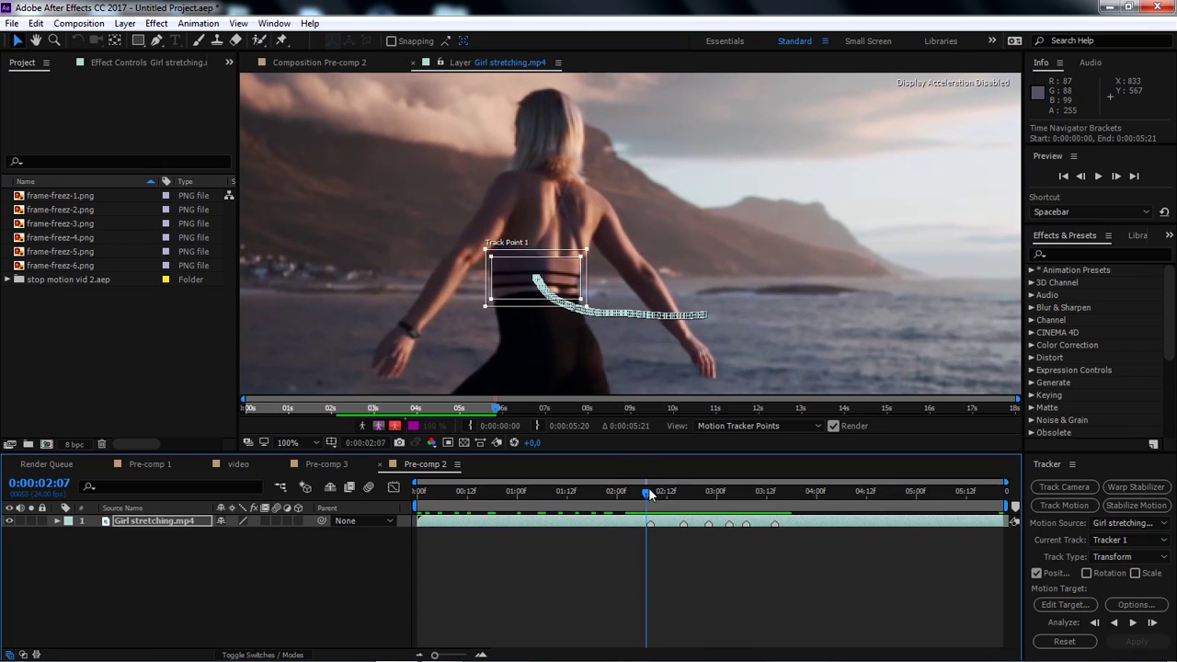
Copy the 88 Attach Point keyframes from Tracker 1's Track Point 1 on the girl footage.
left_click(57, 522)
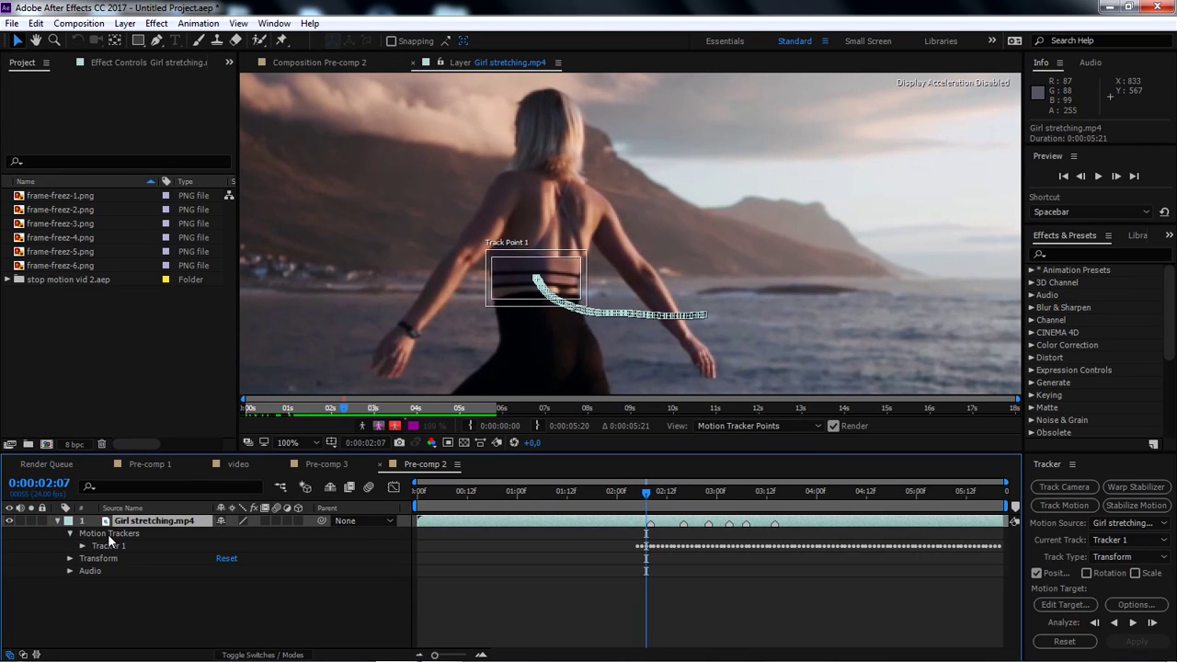
left_click(108, 534)
left_click(83, 546)
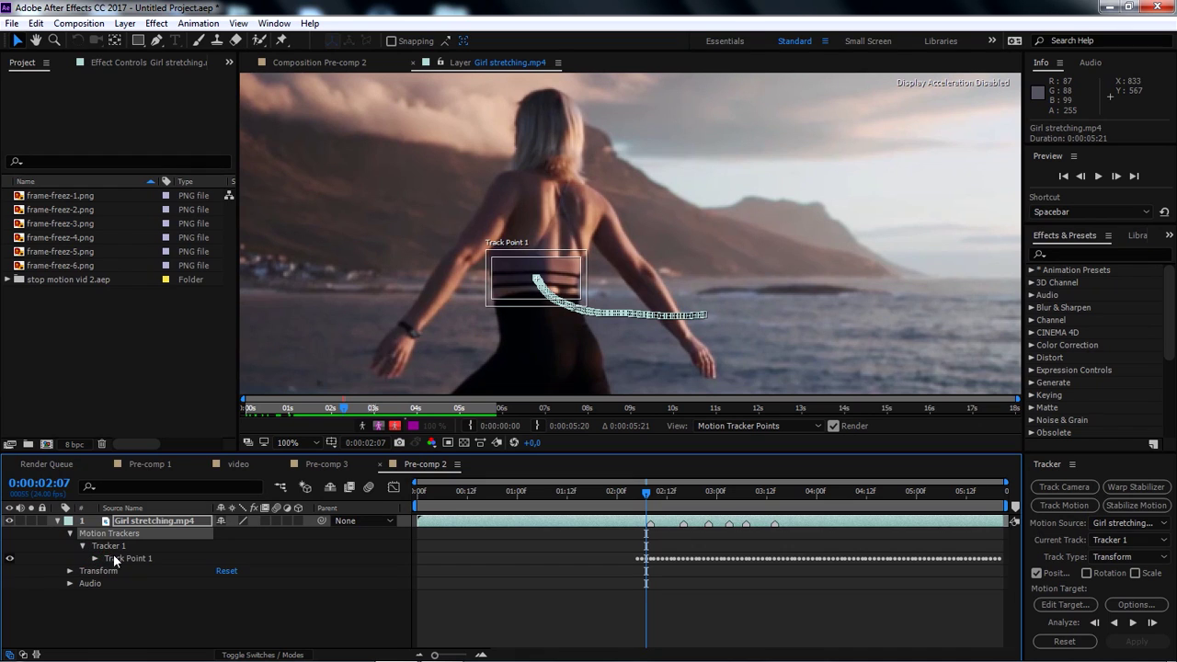
left_click(109, 547)
left_click(92, 559)
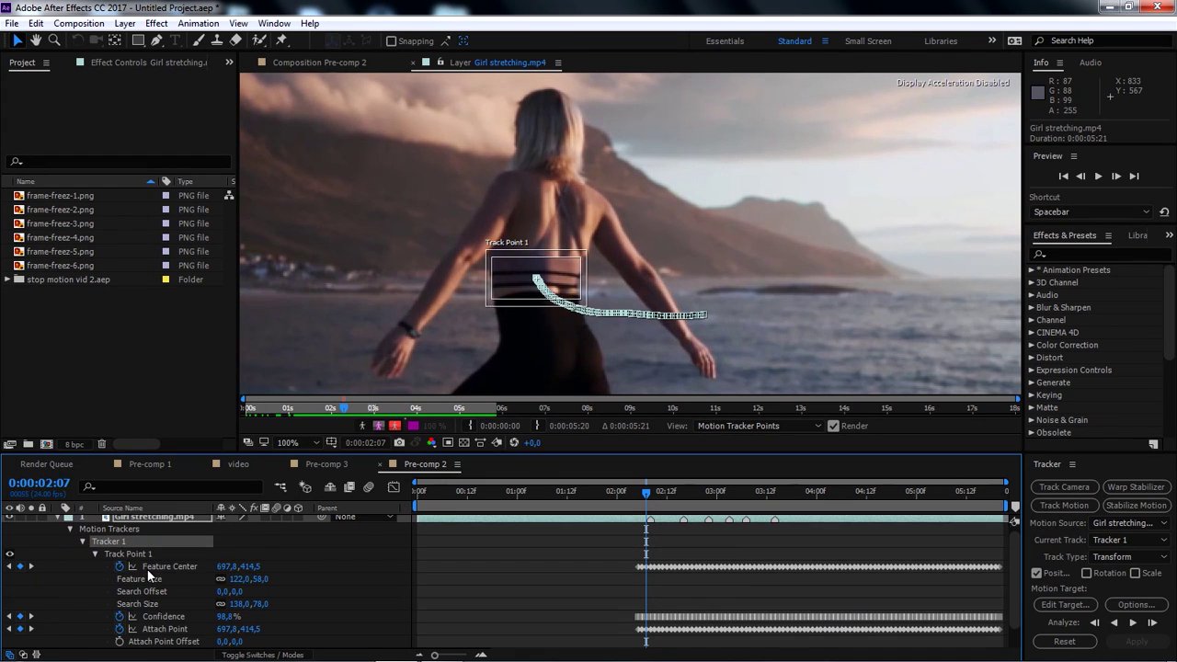
left_click(134, 554)
scroll(215, 582, "down", 1)
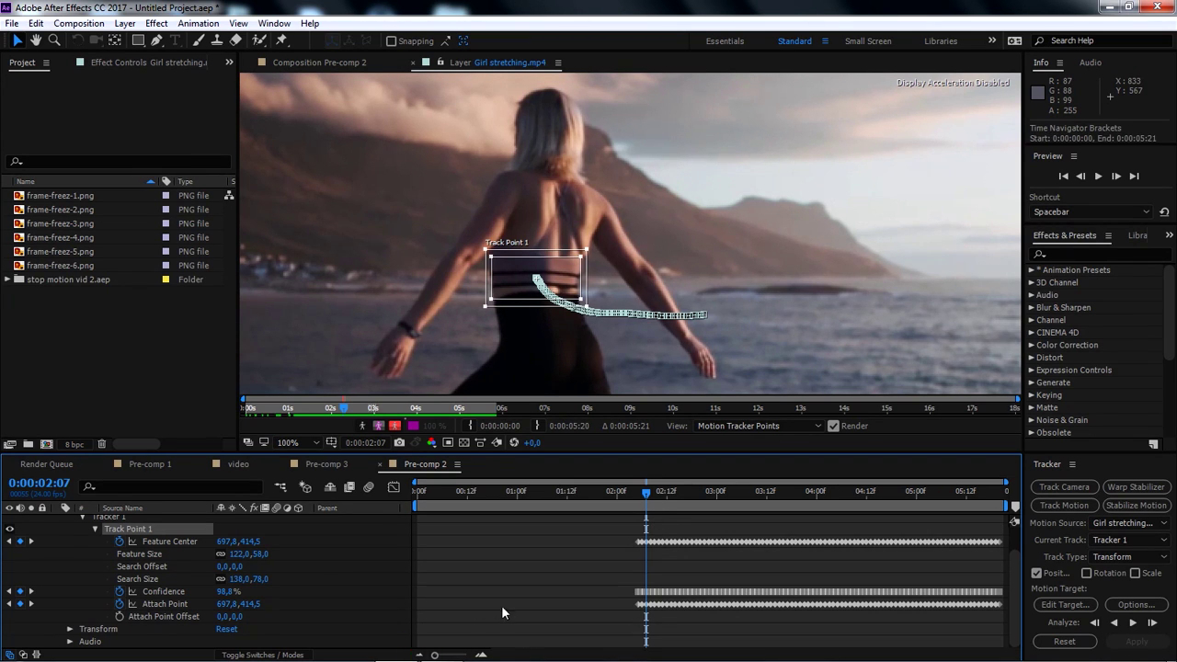
left_click_drag(622, 607, 1004, 607)
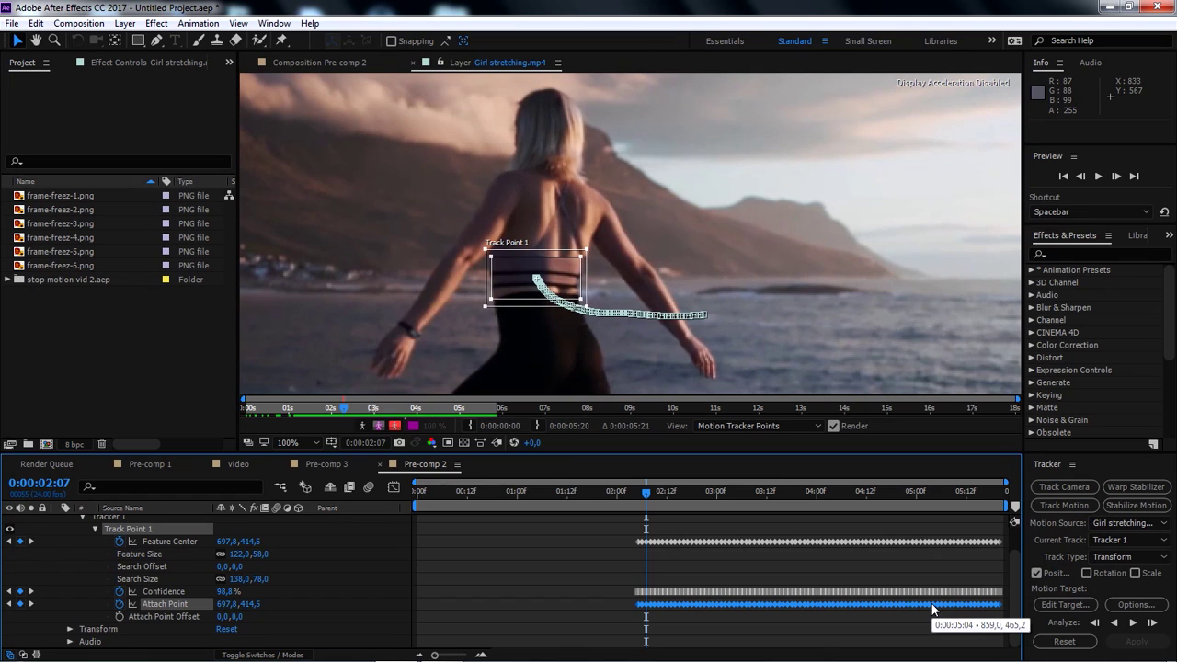
key("ctrl+c")
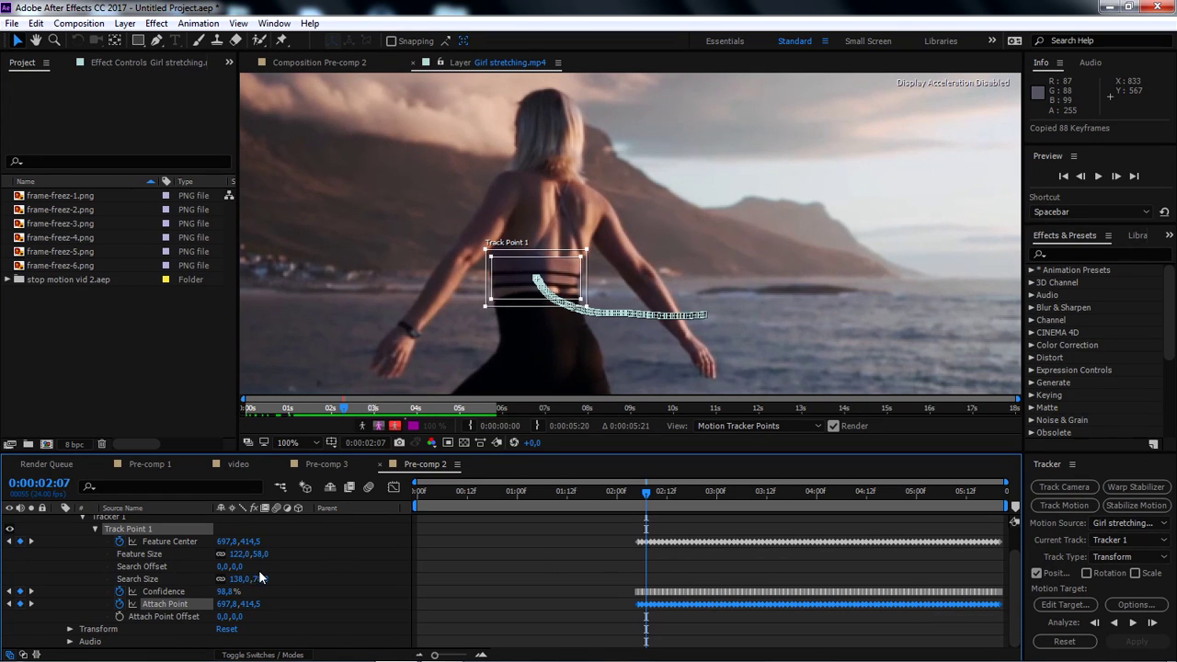
left_click(94, 529)
left_click(70, 533)
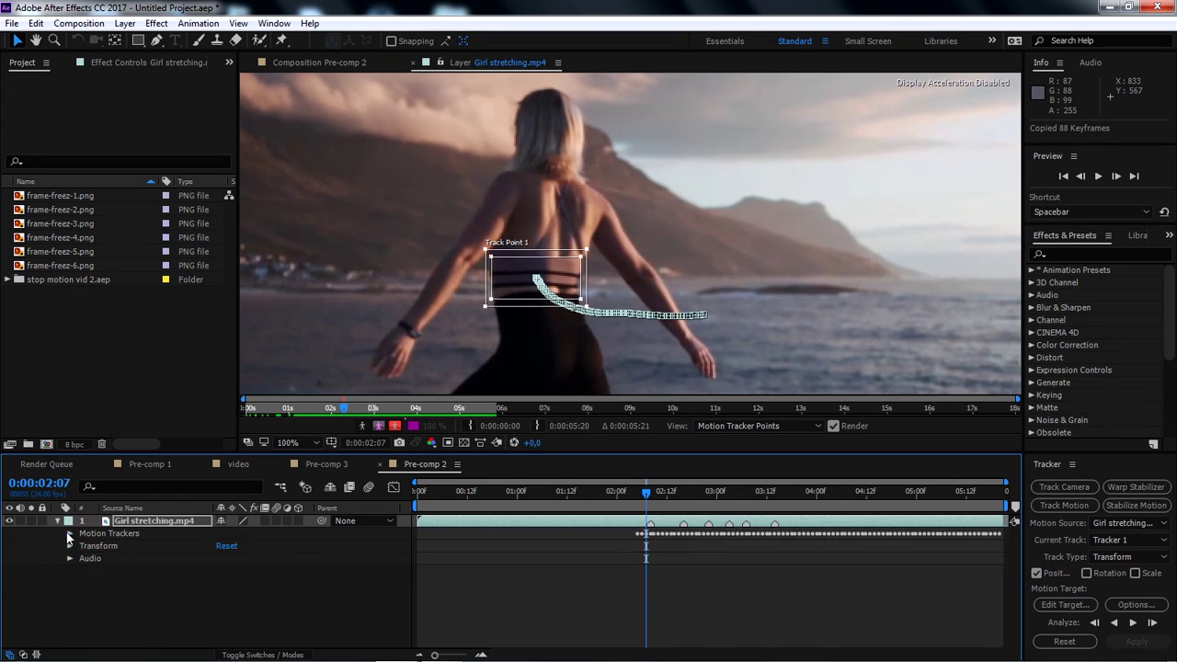
left_click(57, 520)
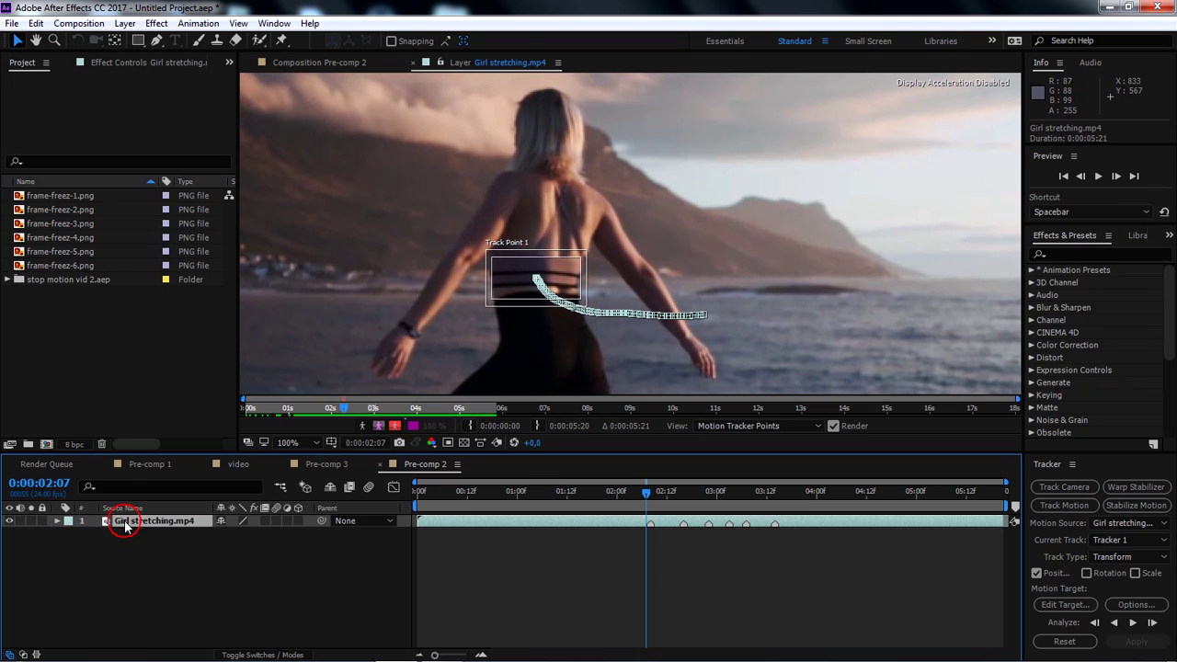
Place frame-freez-1.png above the girl footage in the timeline.
left_click(67, 195)
left_click_drag(64, 201, 140, 526)
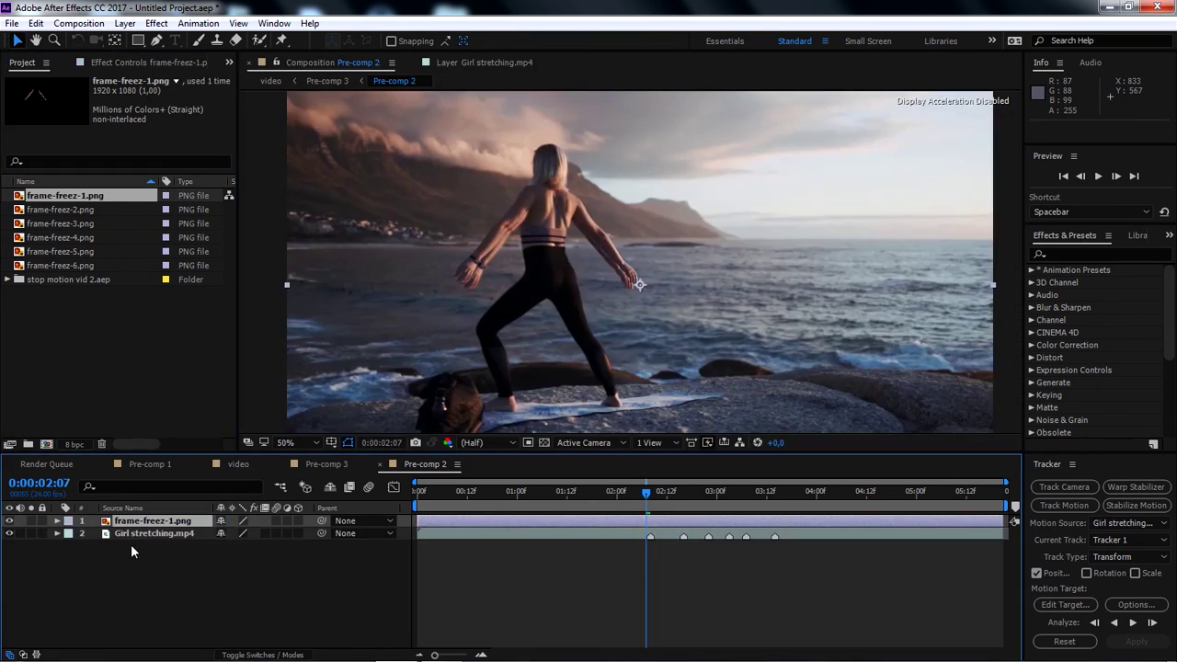
mouse_move(642, 498)
left_mouse_down()
mouse_move(846, 497)
mouse_move(650, 498)
left_mouse_up()
left_click(481, 655)
left_click_drag(718, 655, 614, 655)
Trim the arm layer's in-point to about 2:02, snapping its start.
left_click_drag(416, 521, 827, 530)
left_click_drag(882, 502, 685, 498)
key("shift")
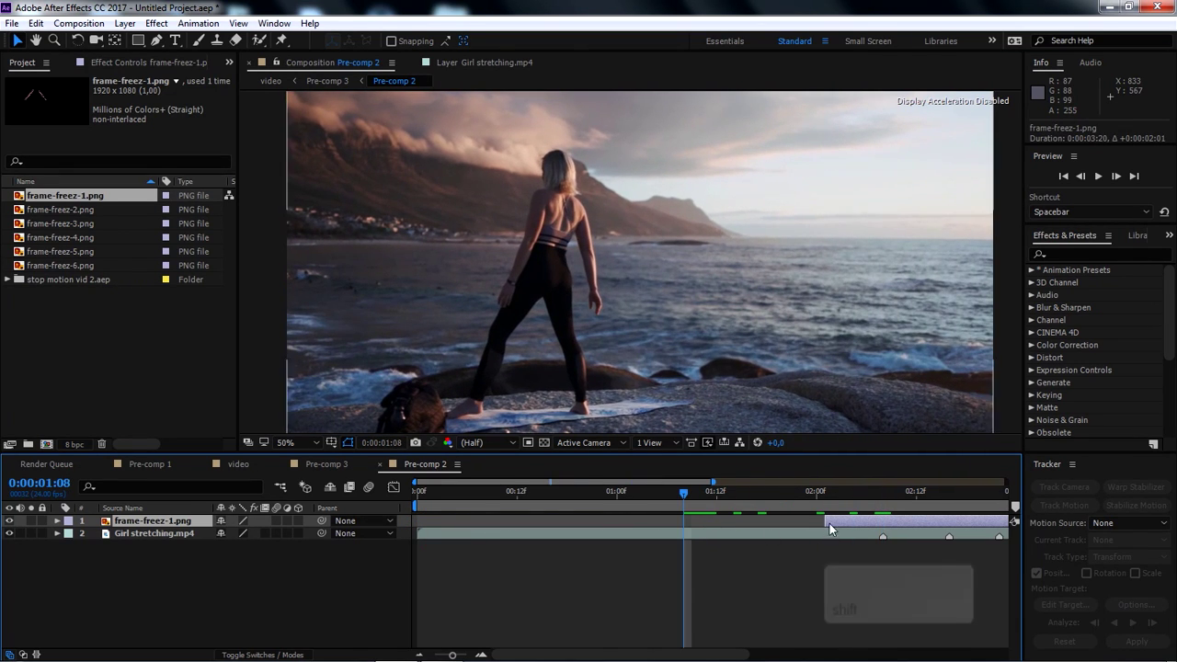
left_click_drag(827, 522, 847, 523)
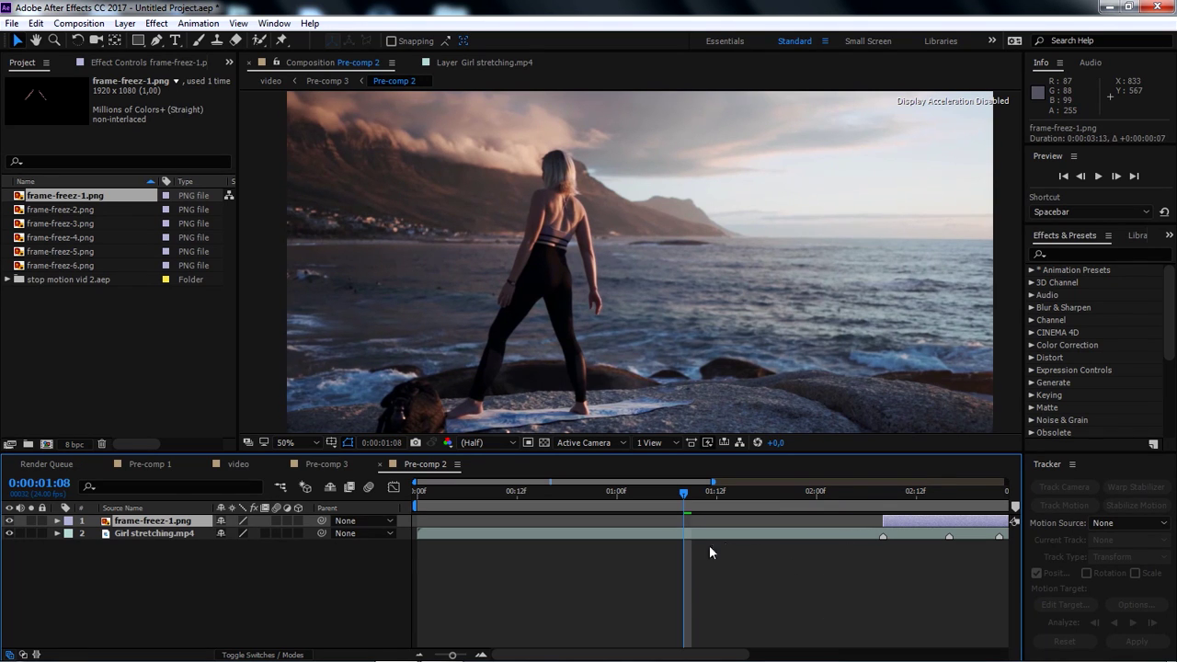
left_click_drag(649, 654, 697, 654)
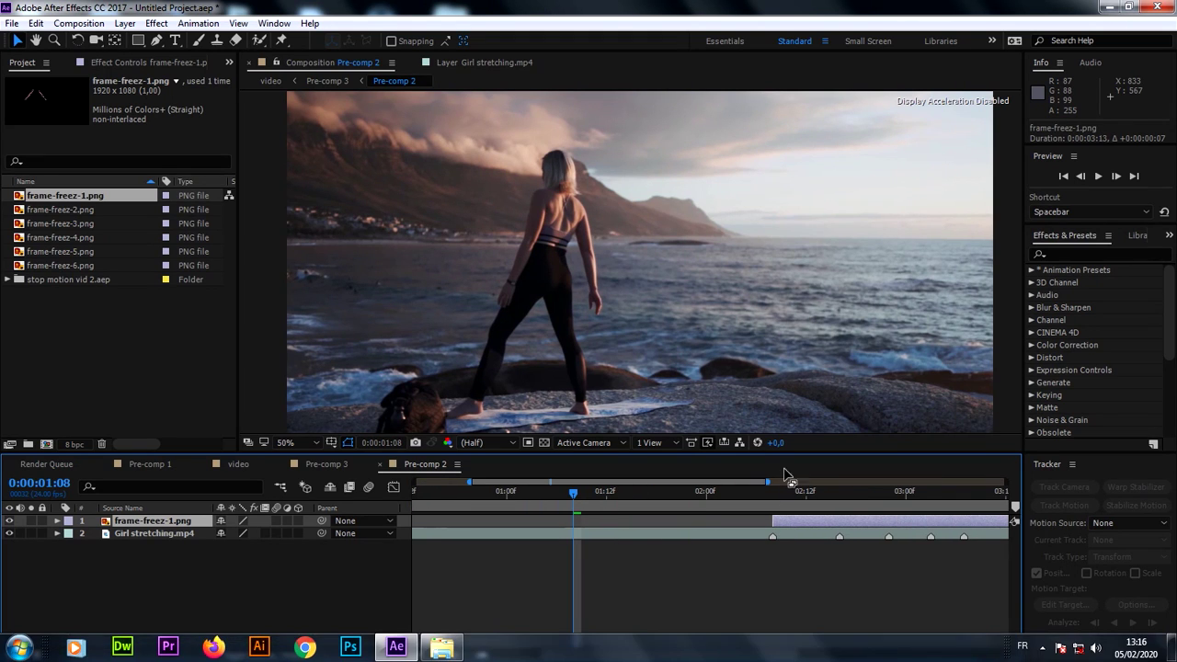
left_click_drag(753, 502, 798, 520)
left_click(420, 654)
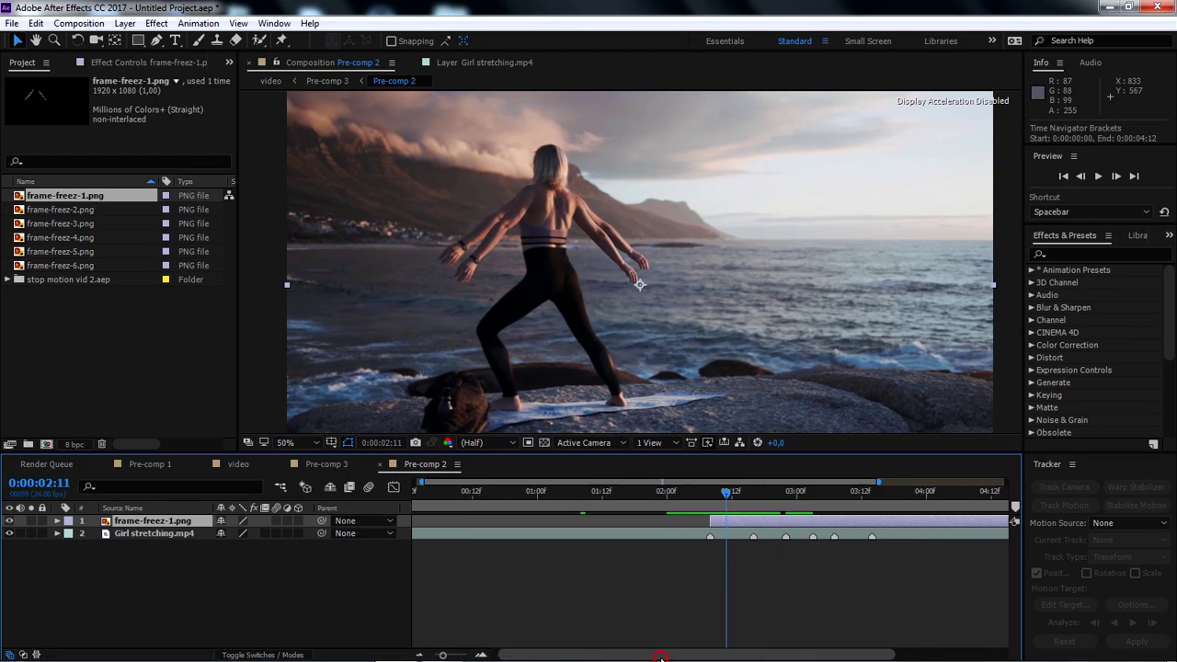
Reveal the footage's Tracker 1 data and return the playhead to 0:00:02:05.
left_click(56, 533)
left_click(70, 545)
left_click(82, 559)
left_click_drag(683, 499, 649, 499)
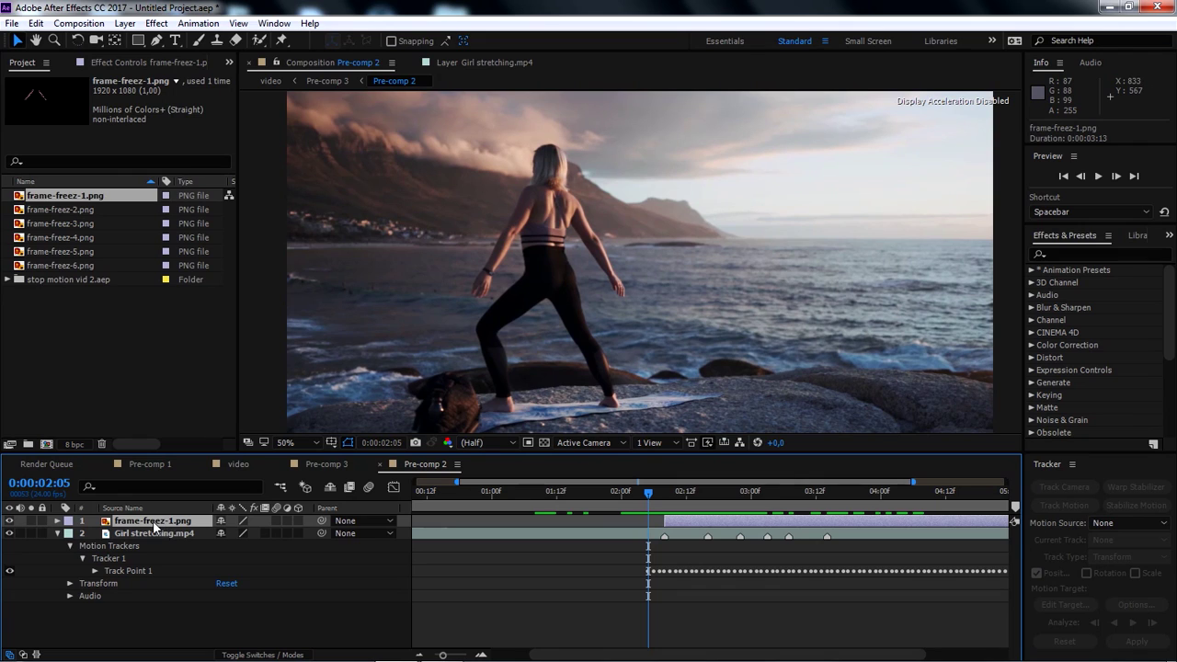
Key frame-freez-1.png's Position at 2:05 and paste the 88 tracked keyframes into it.
key("p")
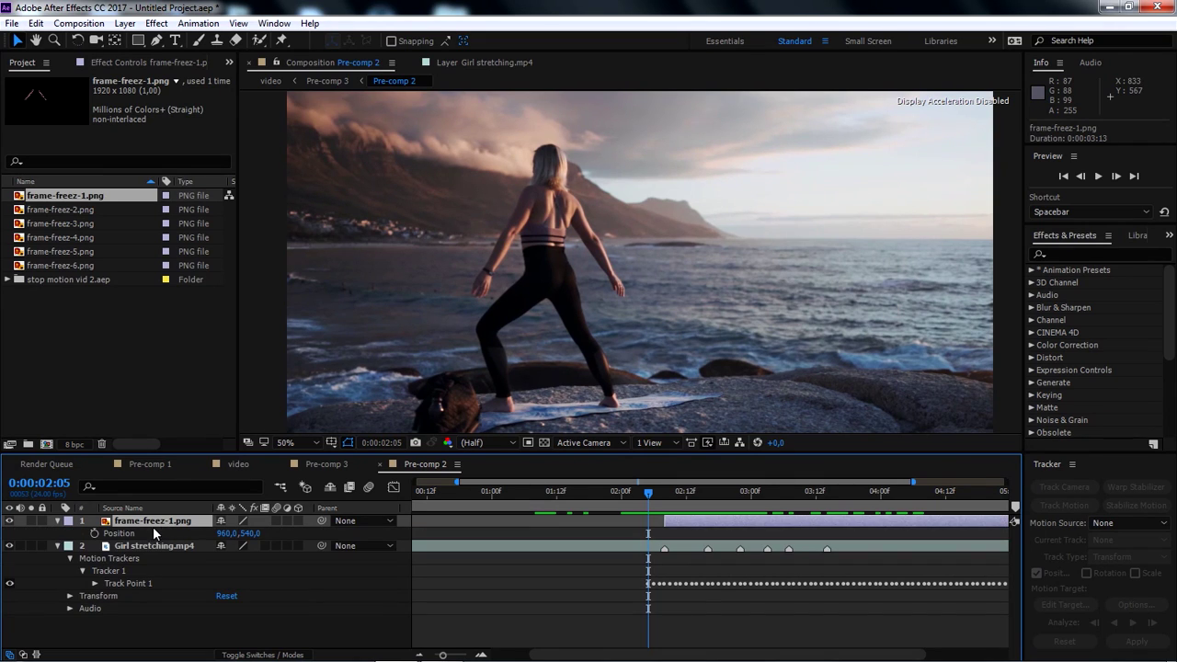
left_click(148, 534)
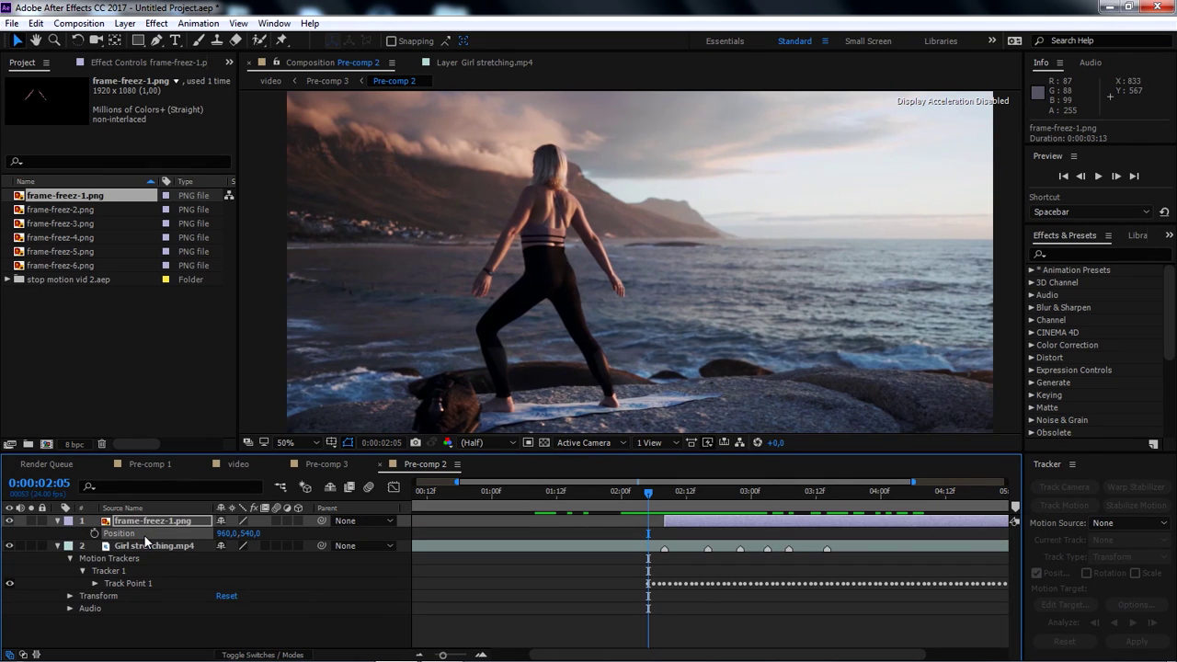
left_click(94, 534)
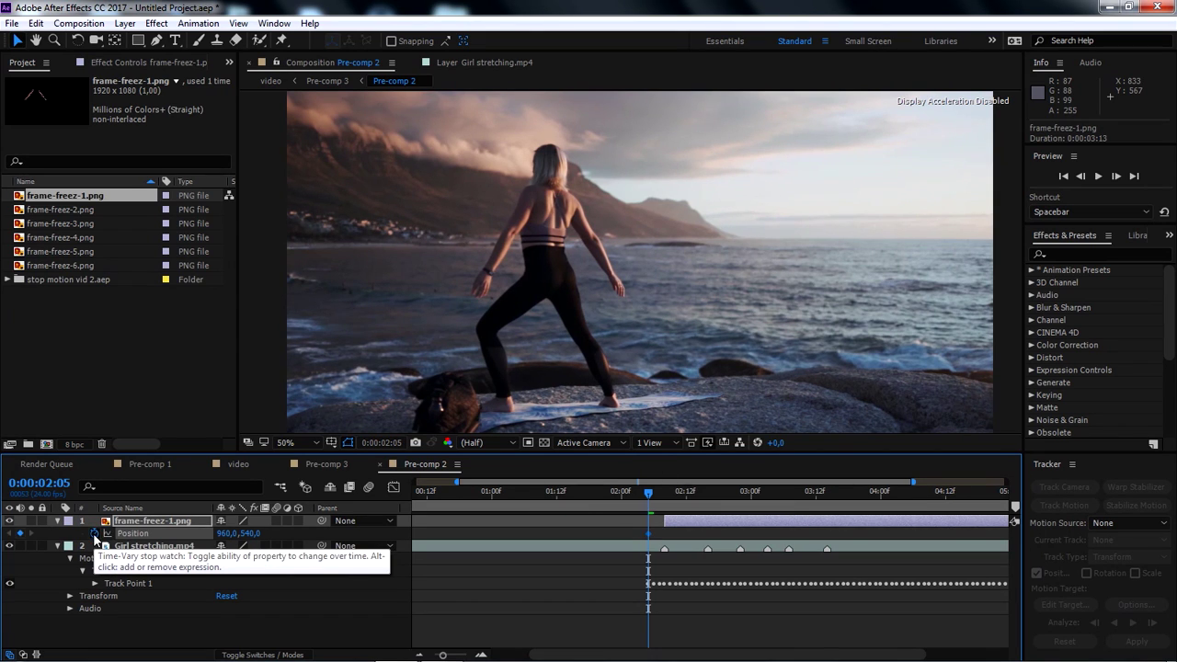
left_click(642, 537)
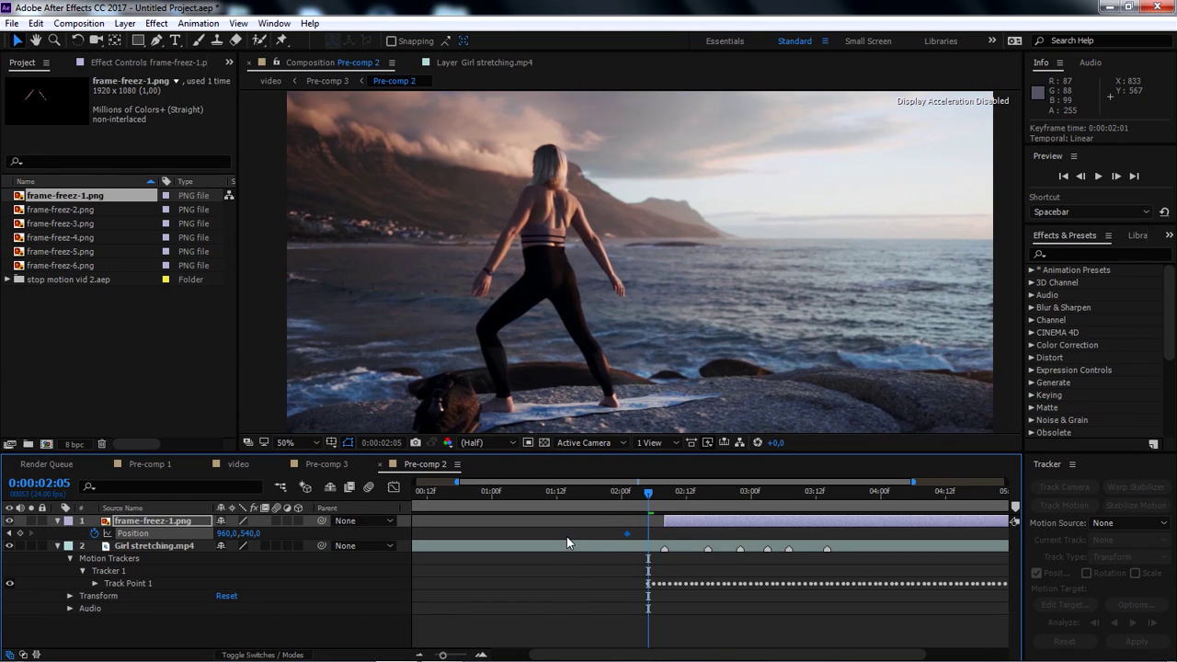
key("ctrl+v")
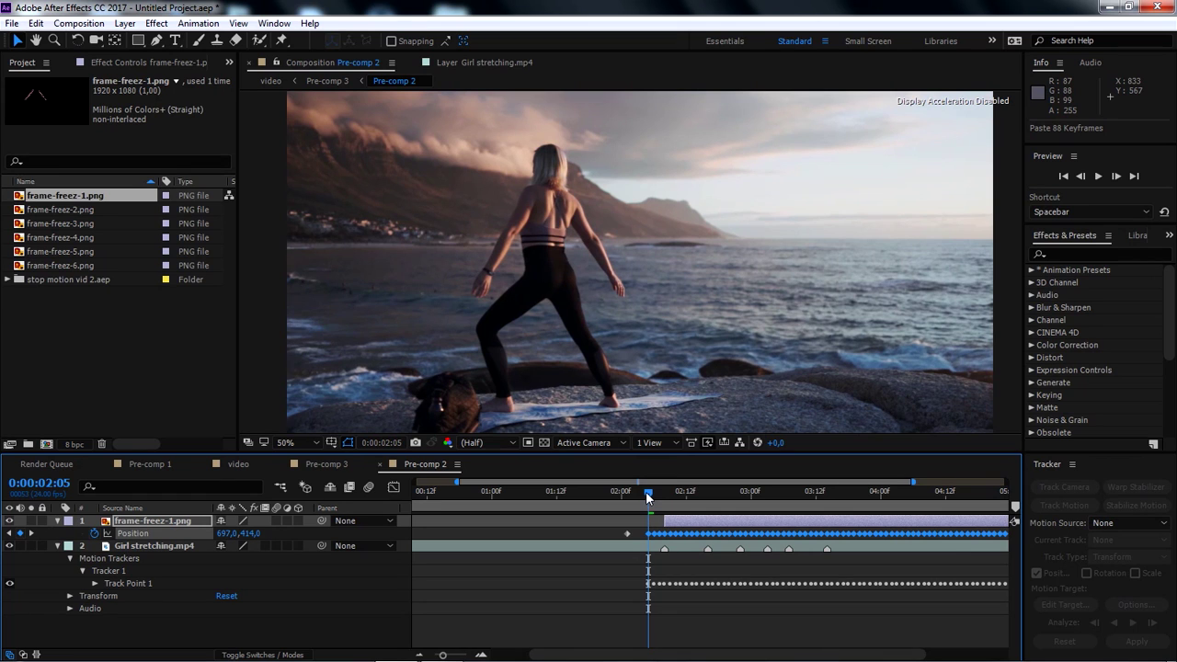
mouse_move(648, 497)
left_mouse_down()
mouse_move(901, 506)
mouse_move(785, 518)
mouse_move(659, 506)
left_mouse_up()
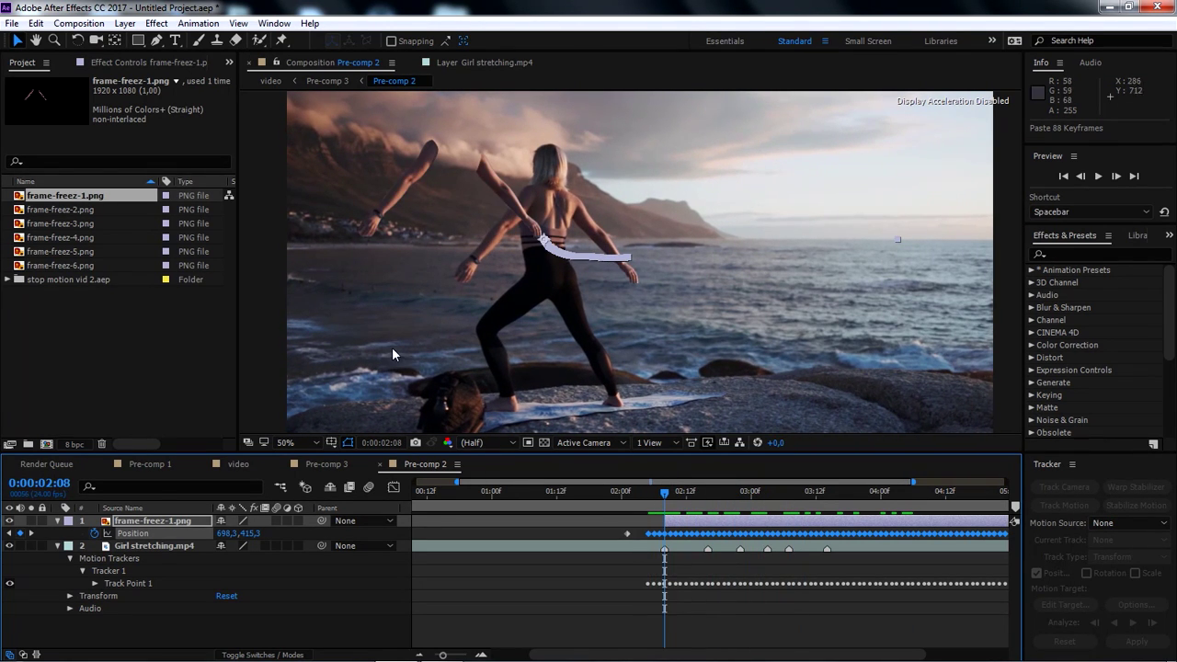
Scrub the arm layer's Anchor Point to 698,415 so the arms meet the shoulders.
left_click(141, 522)
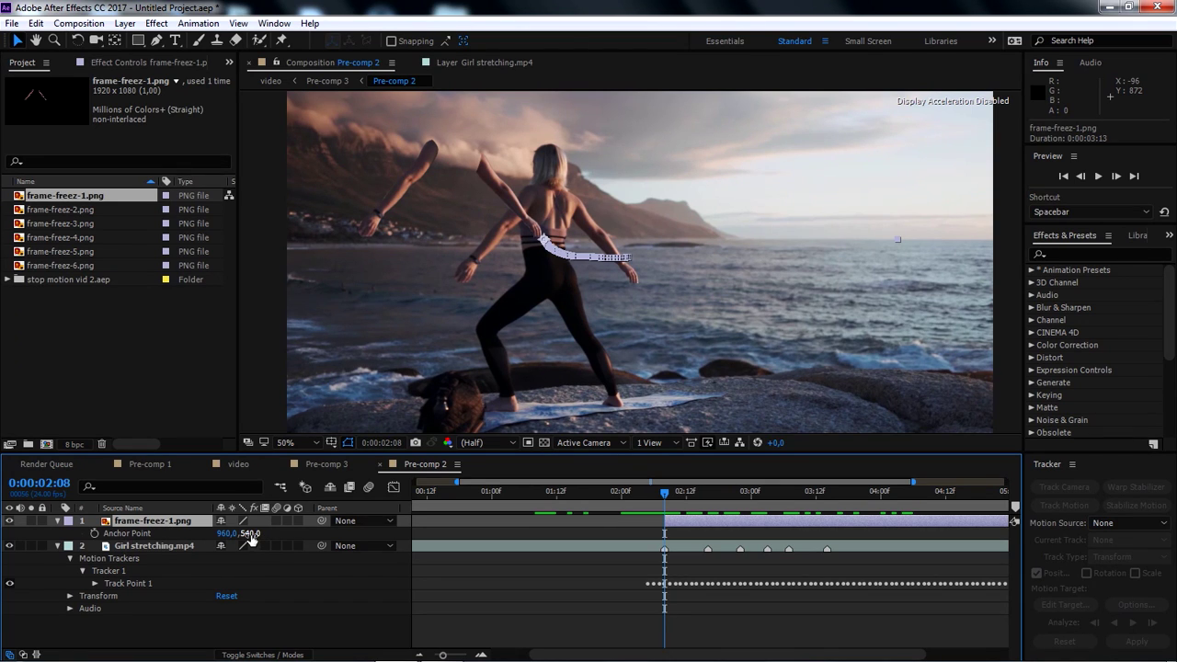
left_click_drag(250, 538, 210, 534)
scroll(492, 195, "up", 2)
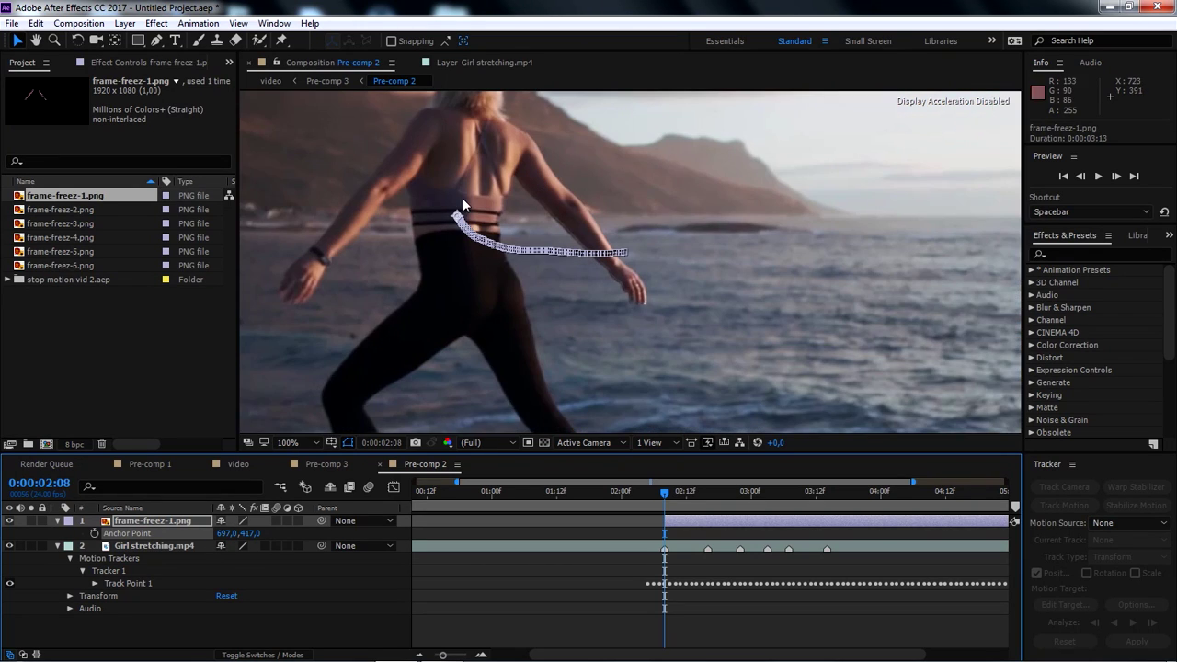
left_click_drag(221, 537, 247, 533)
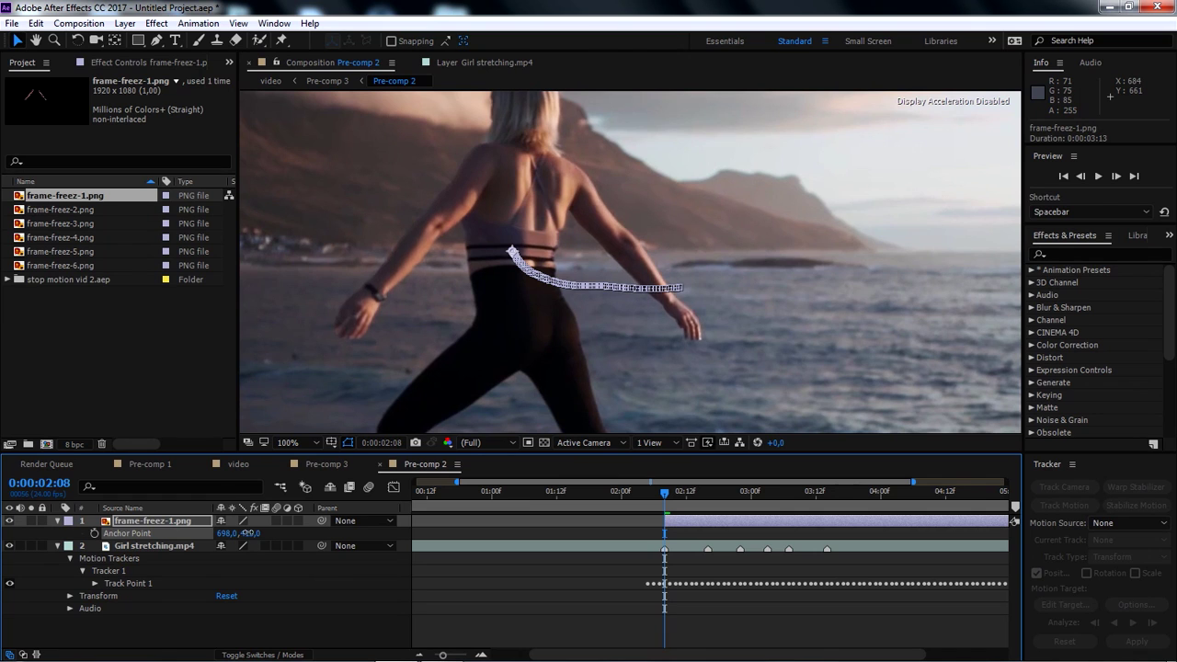
scroll(622, 259, "down", 2)
mouse_move(660, 500)
left_mouse_down()
mouse_move(977, 501)
mouse_move(635, 502)
mouse_move(719, 519)
mouse_move(869, 501)
mouse_move(641, 519)
mouse_move(846, 520)
mouse_move(648, 519)
left_mouse_up()
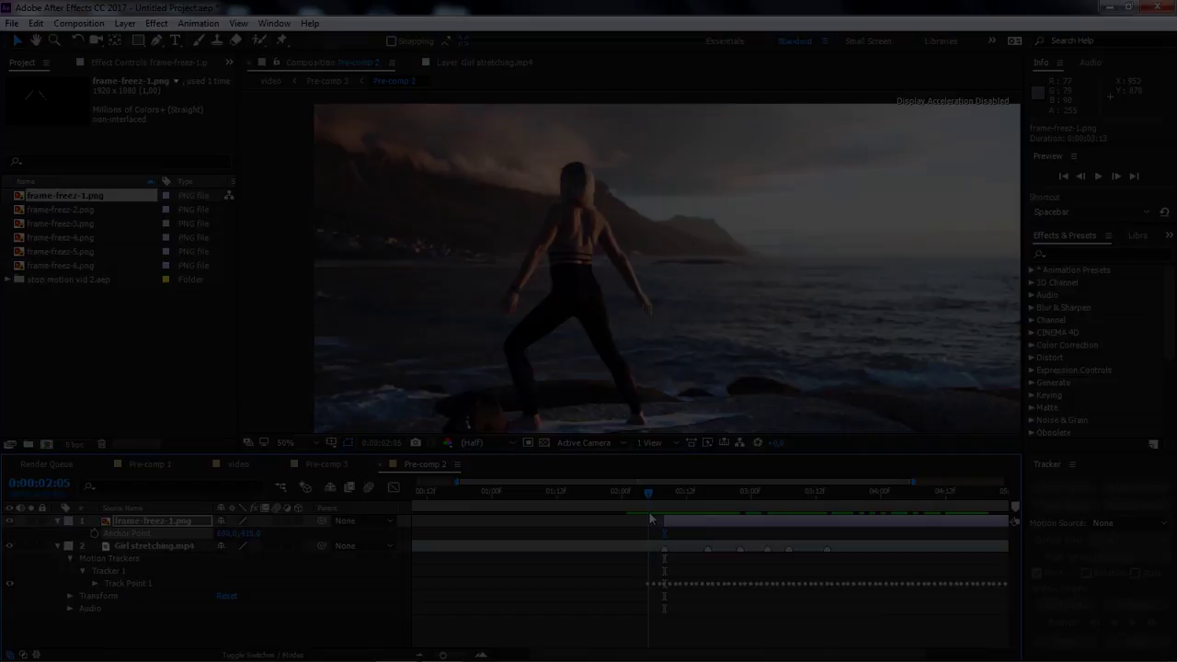
Add frame-freez-2.png to the timeline and move the playhead to about 2:12.
left_click_drag(64, 209, 179, 541)
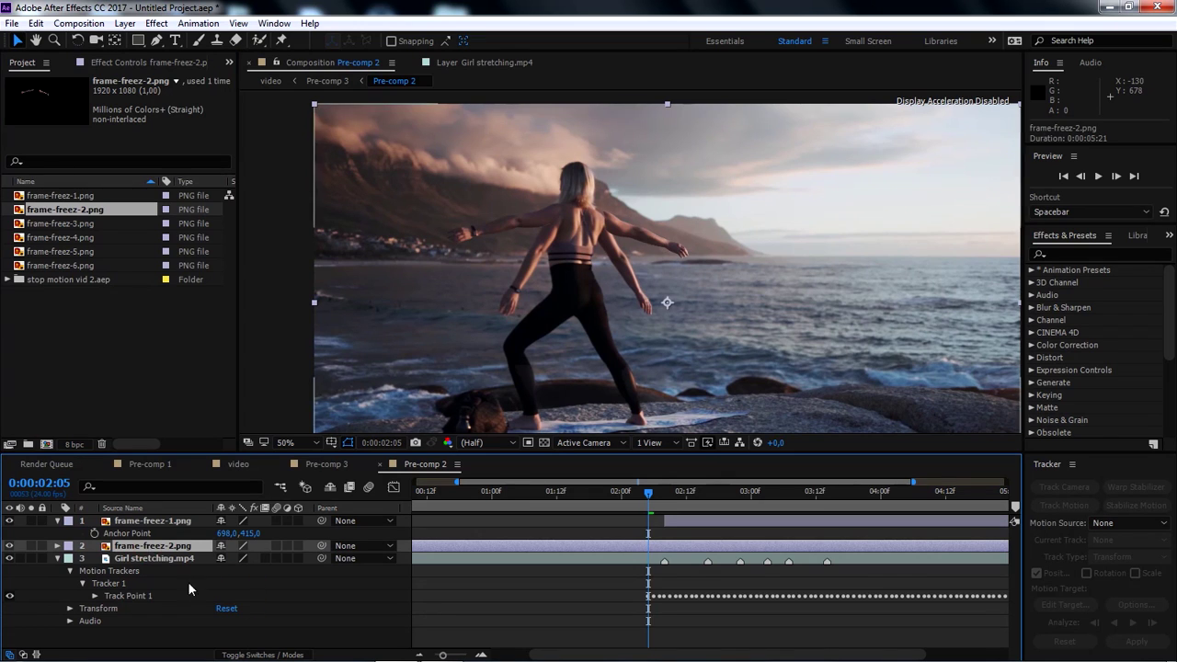
left_click(57, 521)
left_click_drag(727, 655, 685, 659)
key("Page_Up")
key("Page_Up")
key("Page_Up")
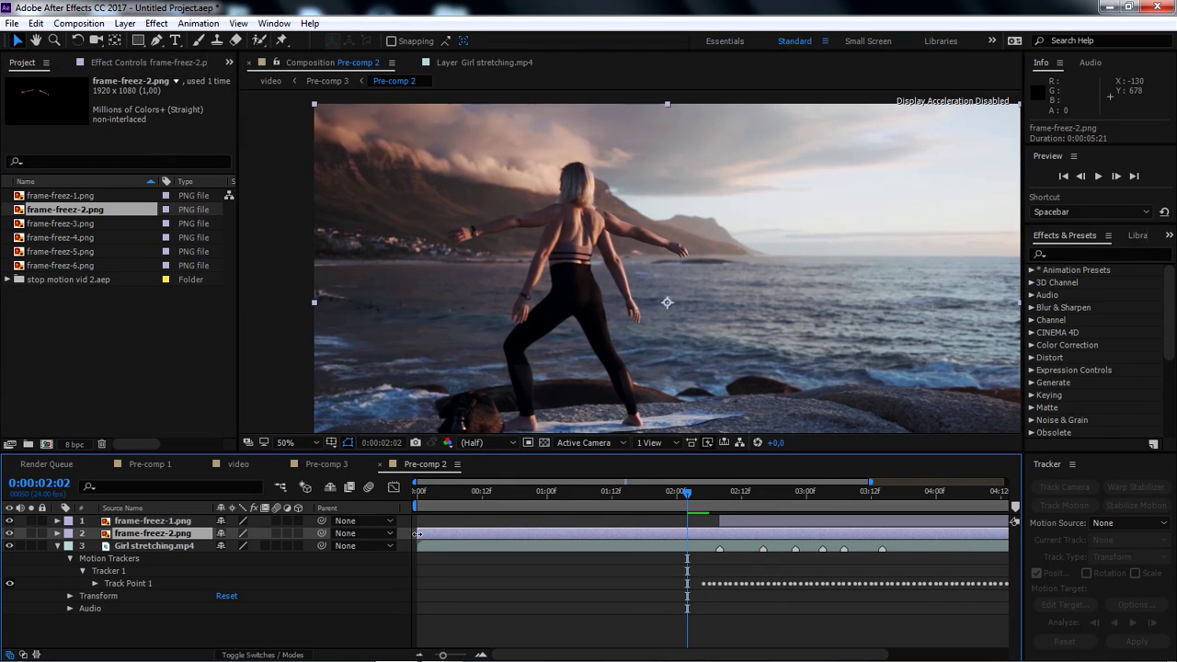
left_click(740, 491)
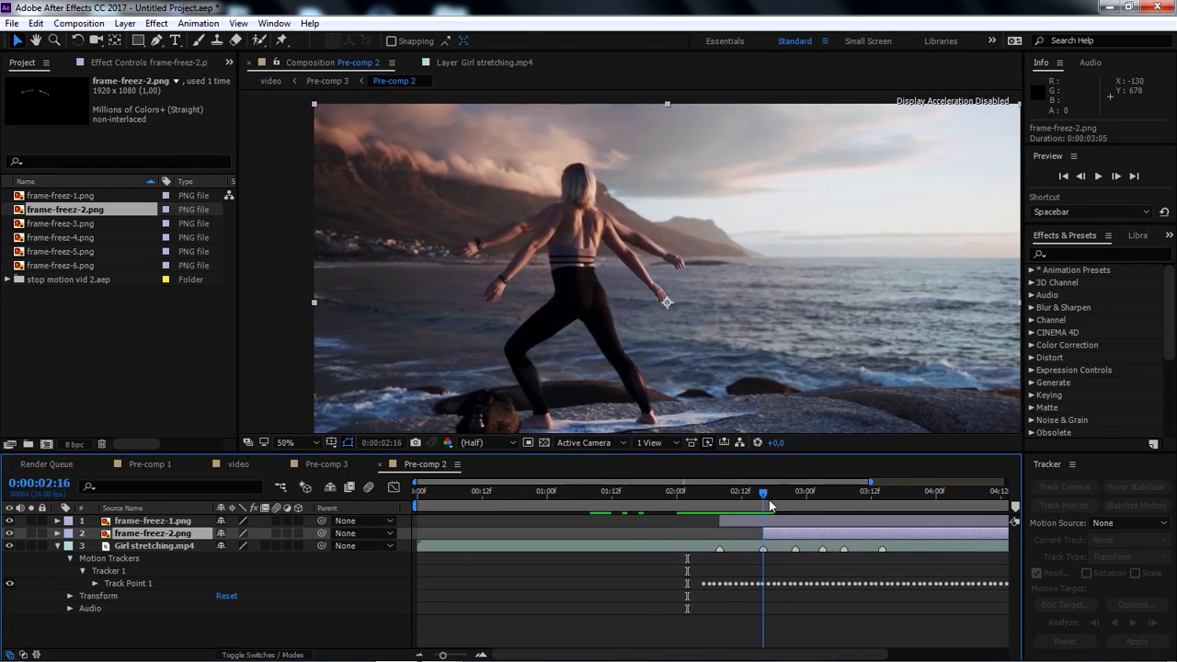